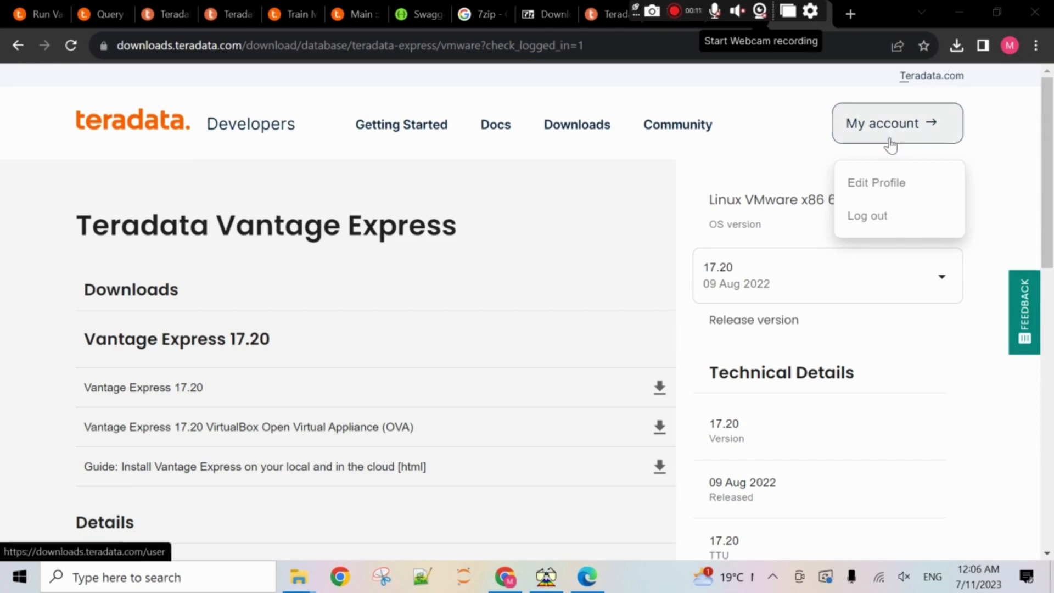
Step: Reload the Vantage Express download page and close the extra Vantage Express tab
click(68, 48)
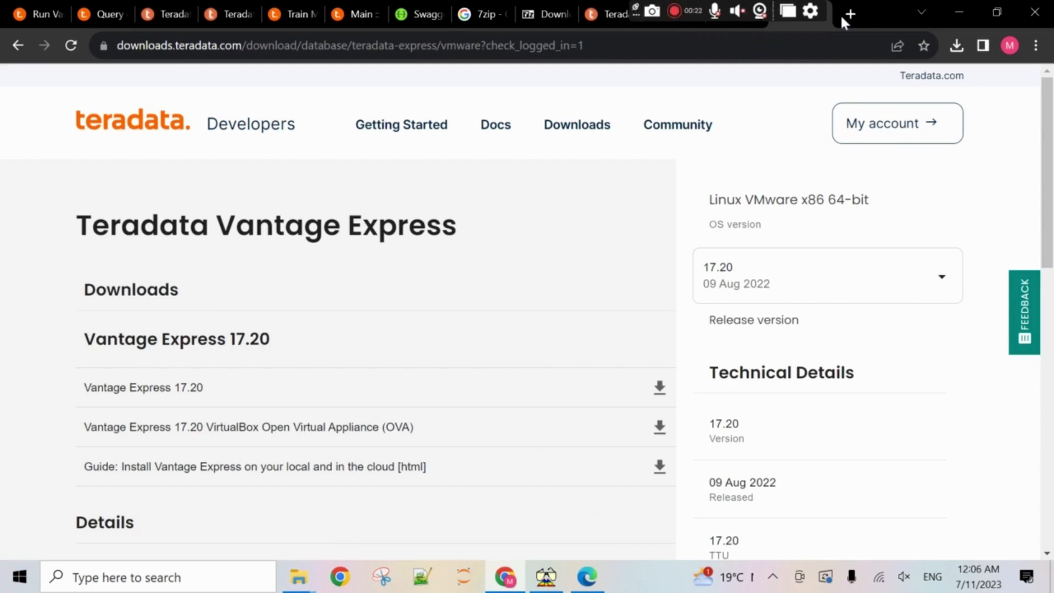
drag(818, 8, 378, 10)
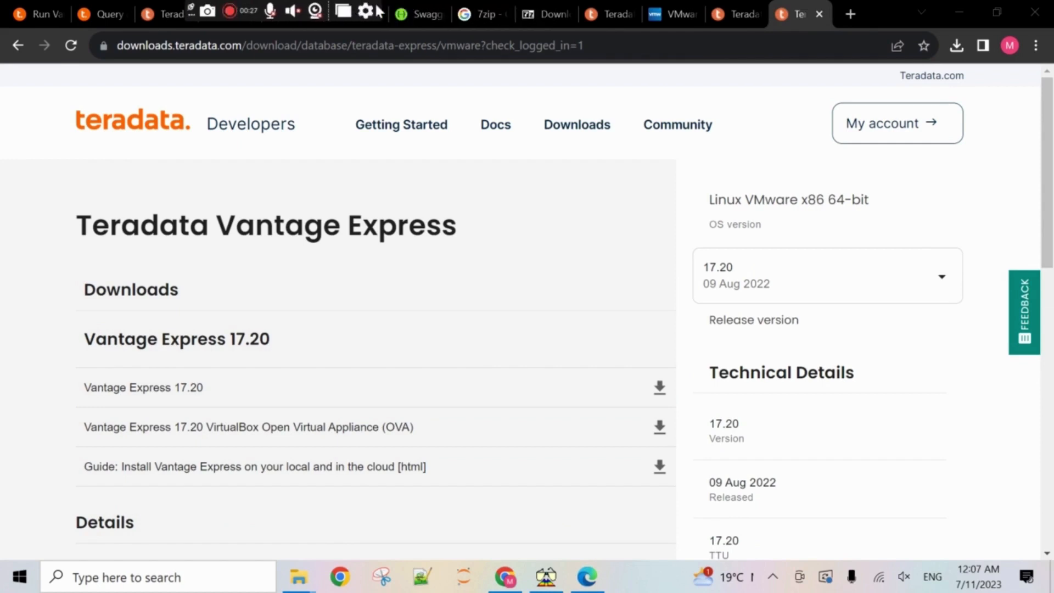
click(819, 14)
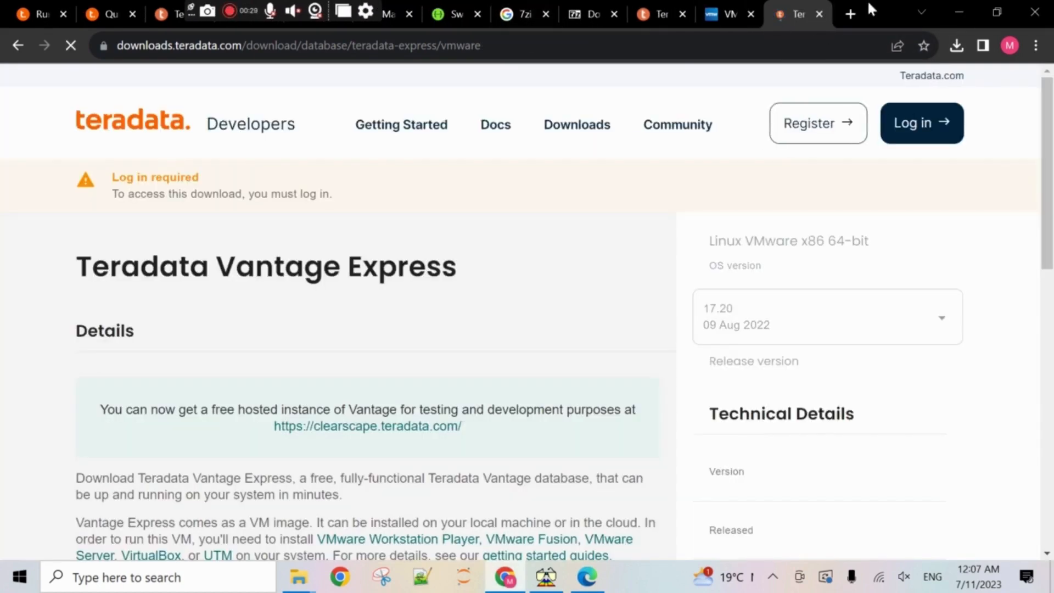
Step: Google 'vantage express download' in a new tab
click(851, 16)
text(vant)
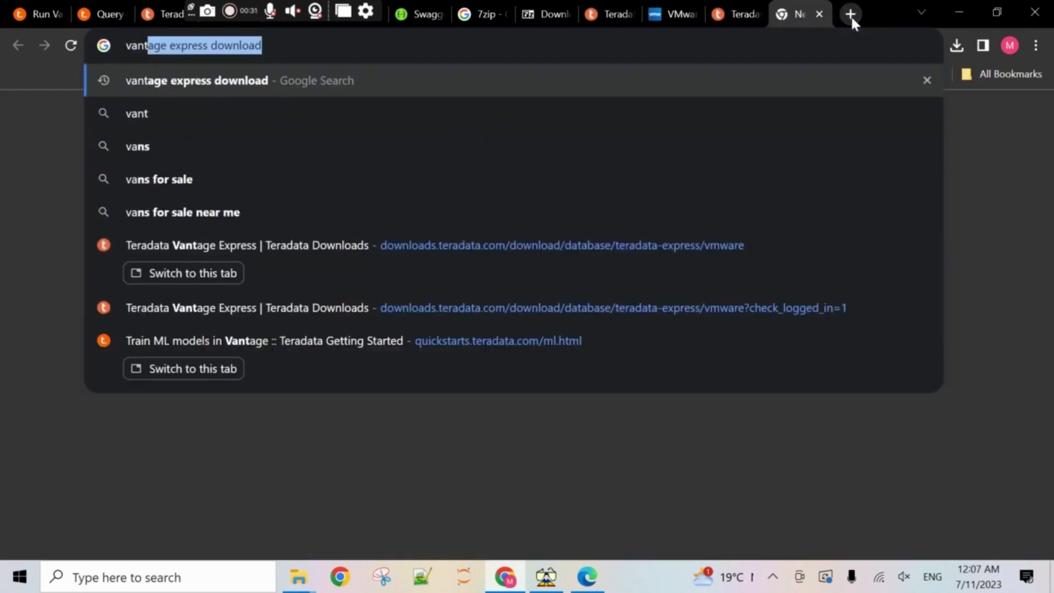
text(age)
key(Return)
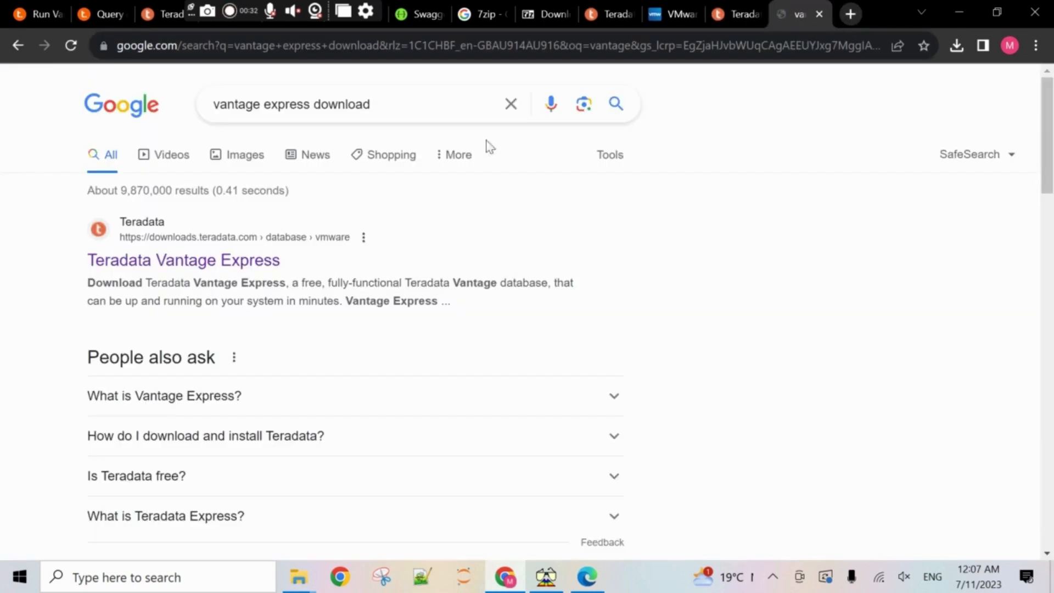
Step: Open the Teradata Vantage Express result and log out of the Teradata account
click(187, 267)
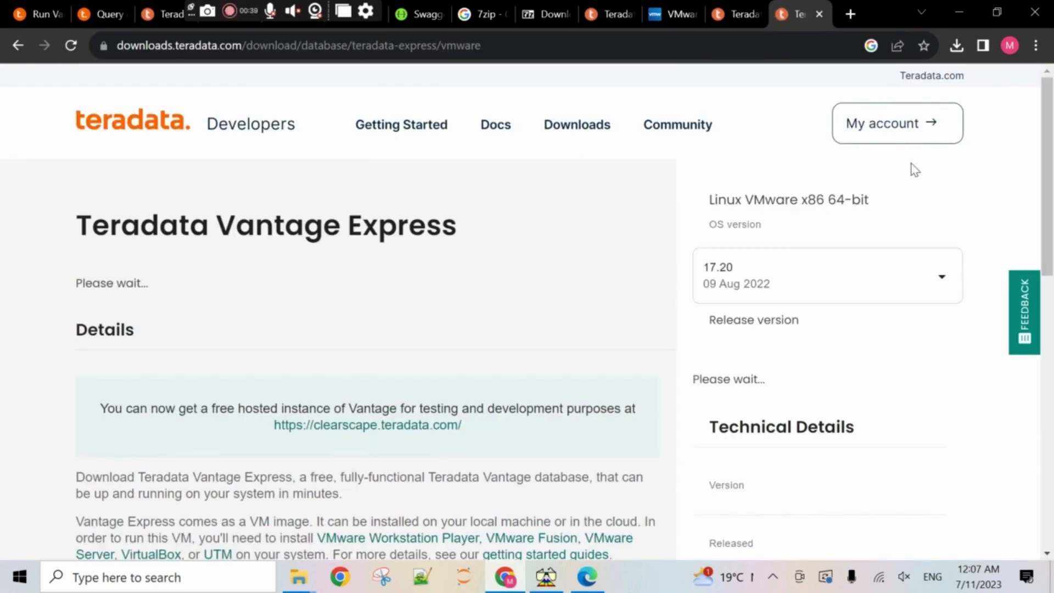
click(896, 124)
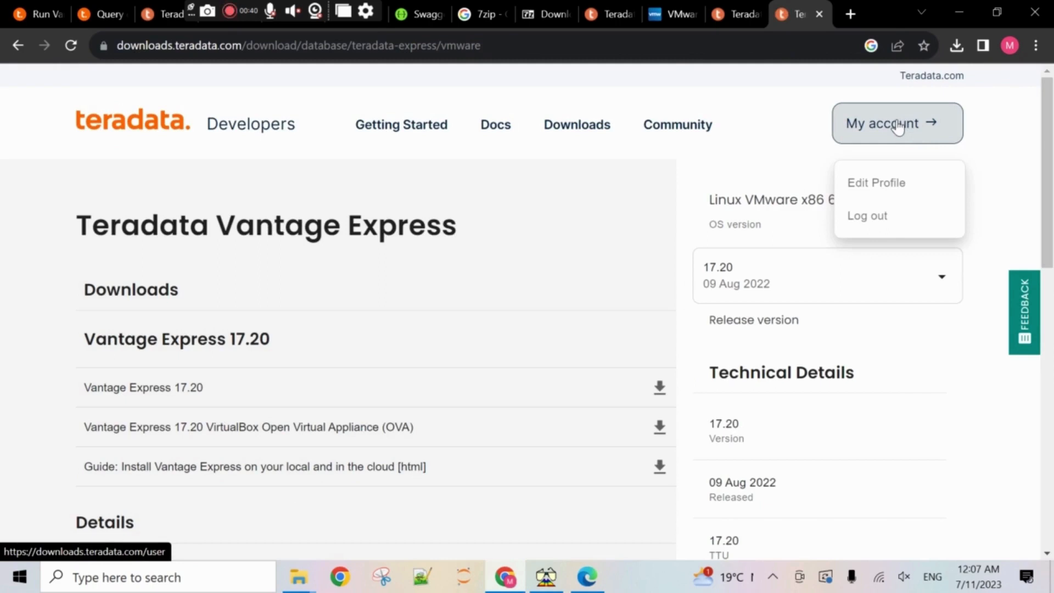
click(880, 220)
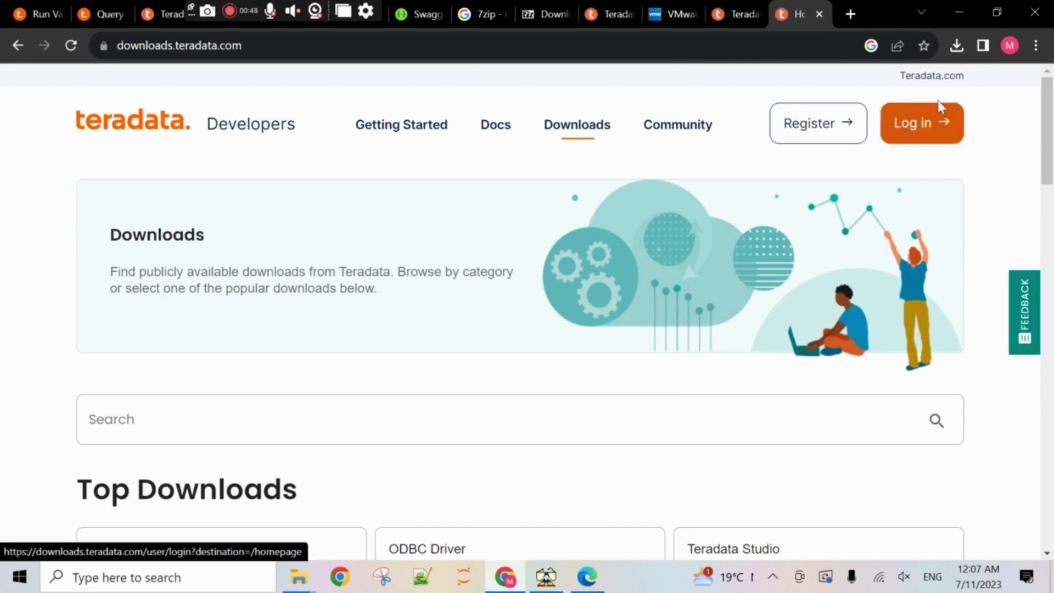
Step: Log back into Teradata with the saved account e-mail and password, then return to Downloads
click(922, 124)
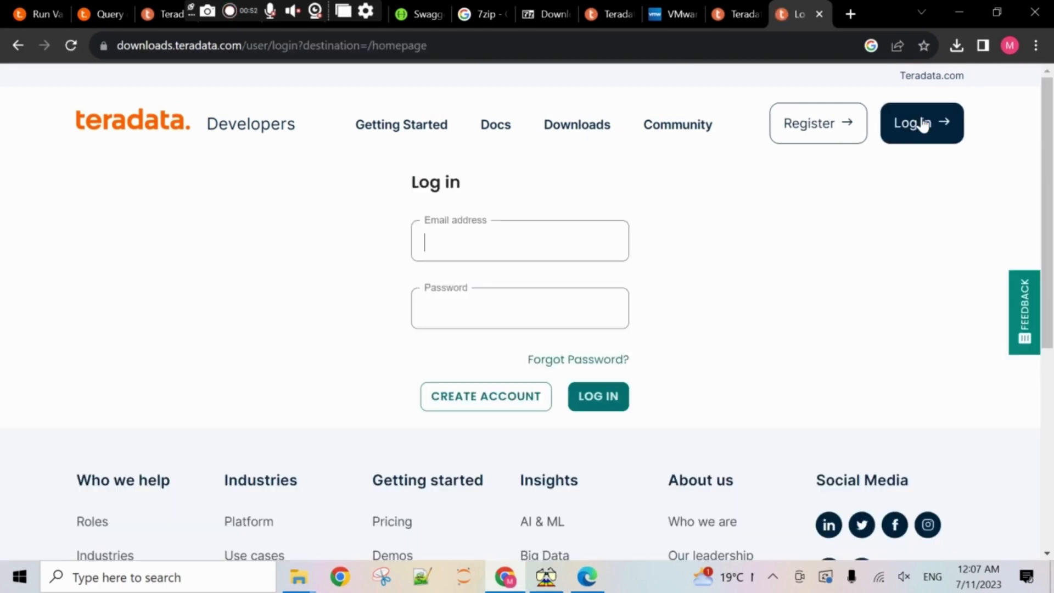
click(467, 242)
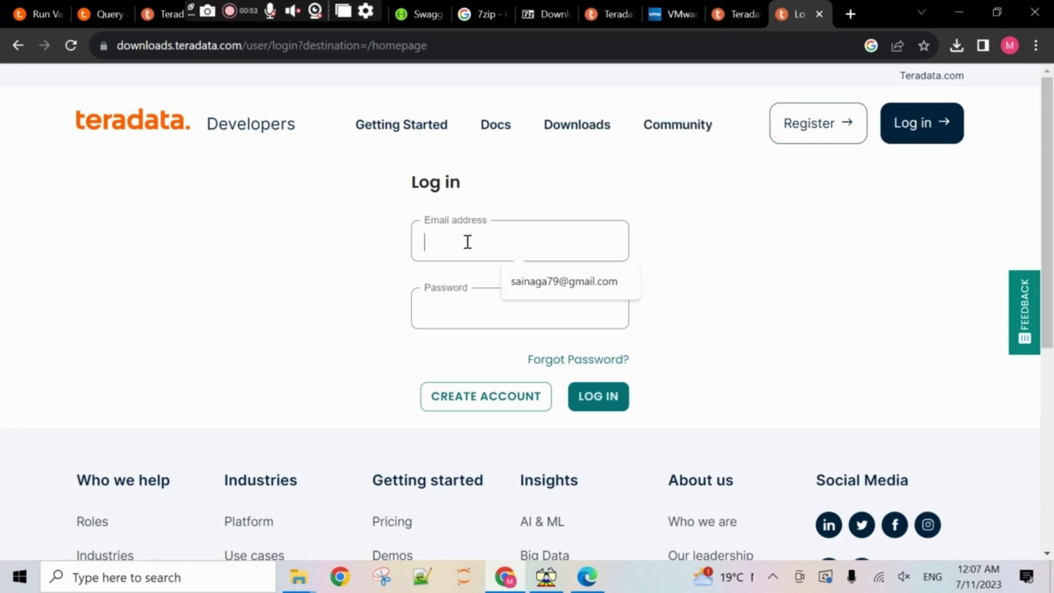
click(541, 278)
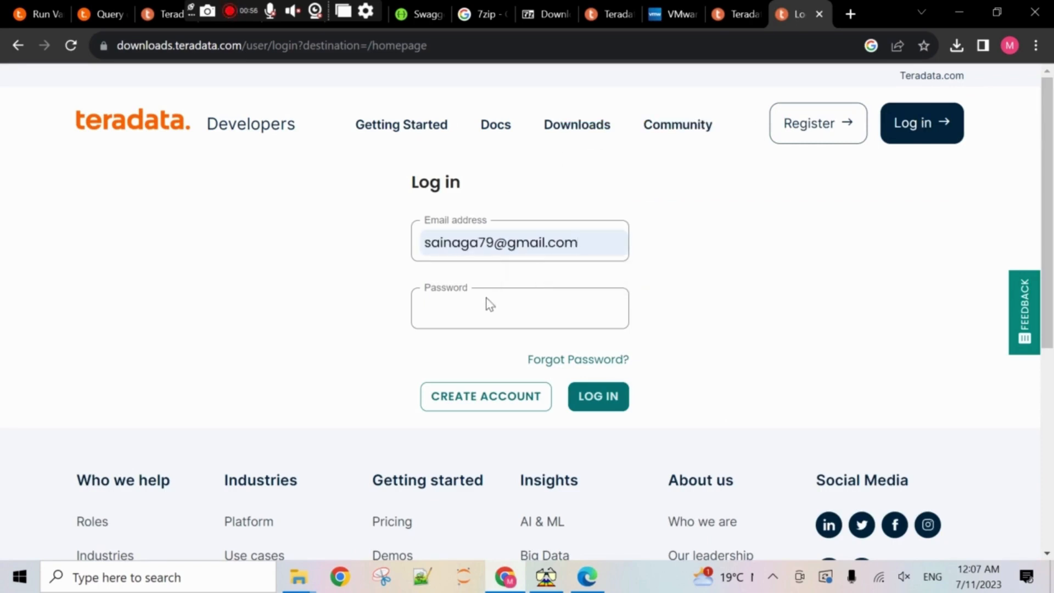
click(472, 305)
text(••••••)
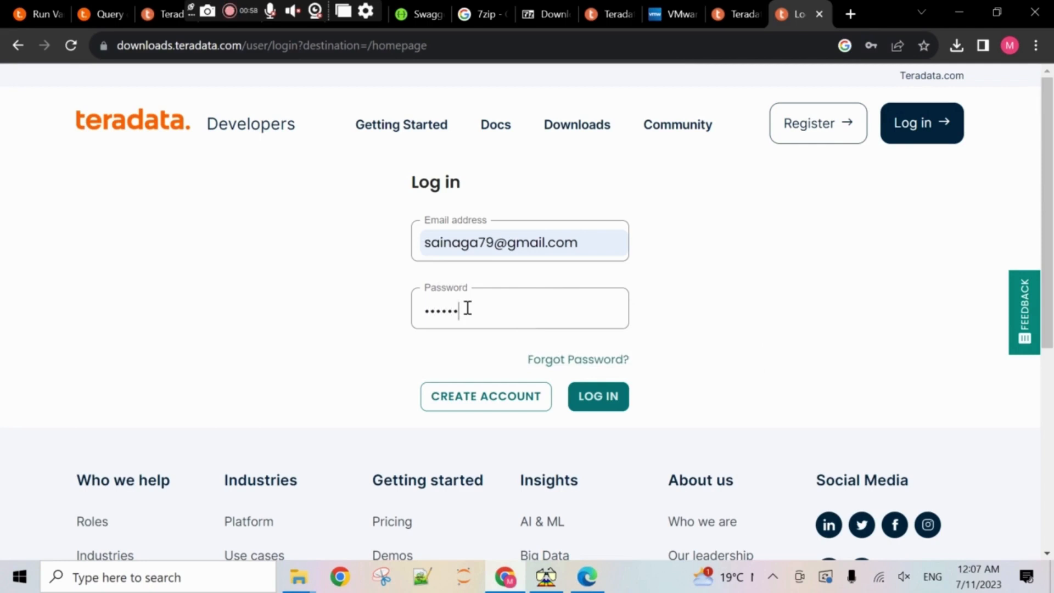
key(Return)
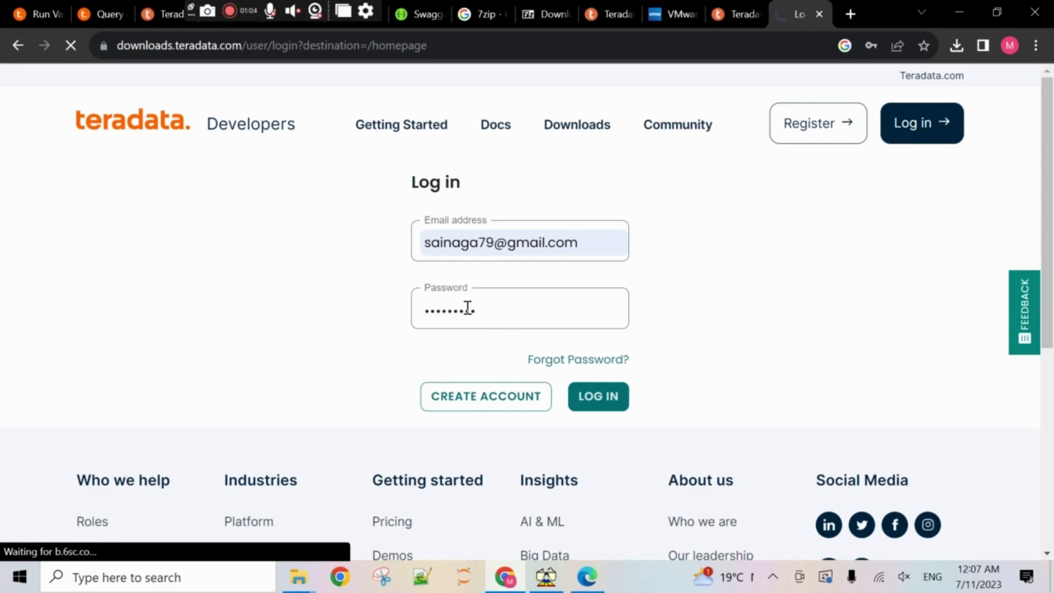
click(579, 140)
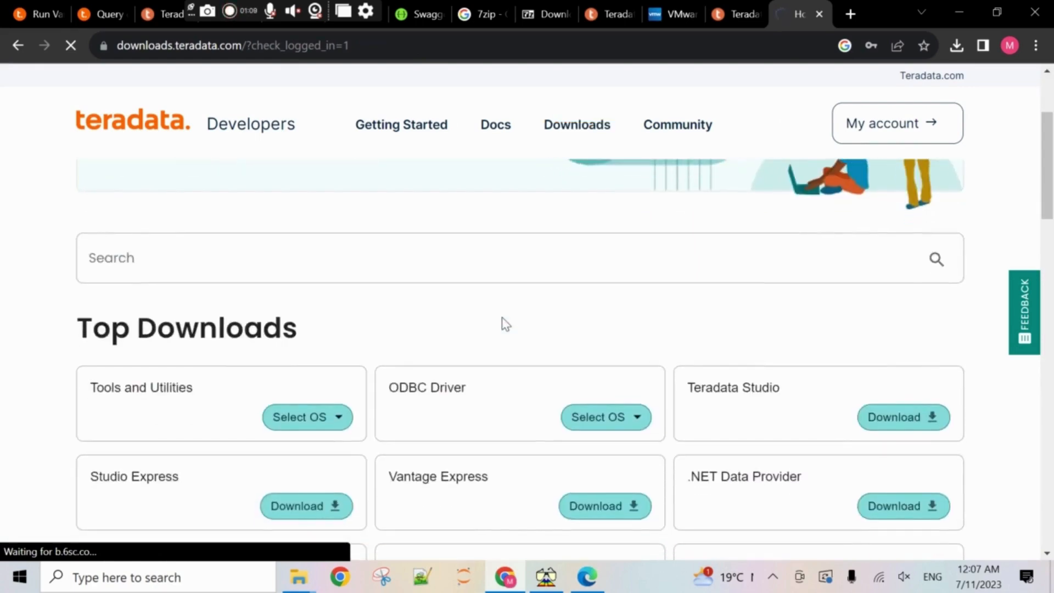
Step: Search the Teradata downloads site for 'vantage express'
scroll(505, 324, down, 8)
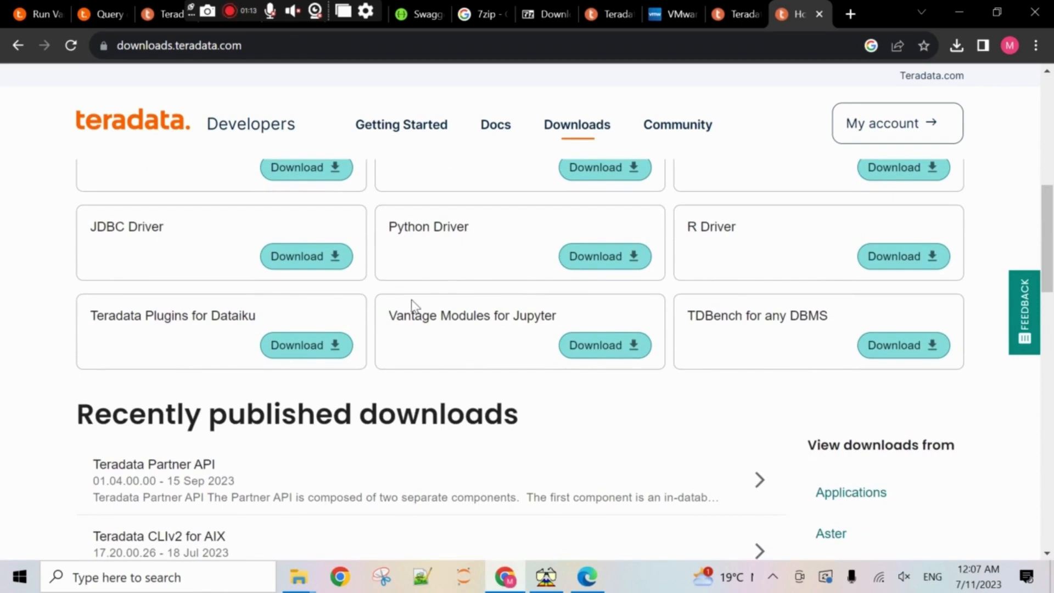
scroll(412, 308, up, 8)
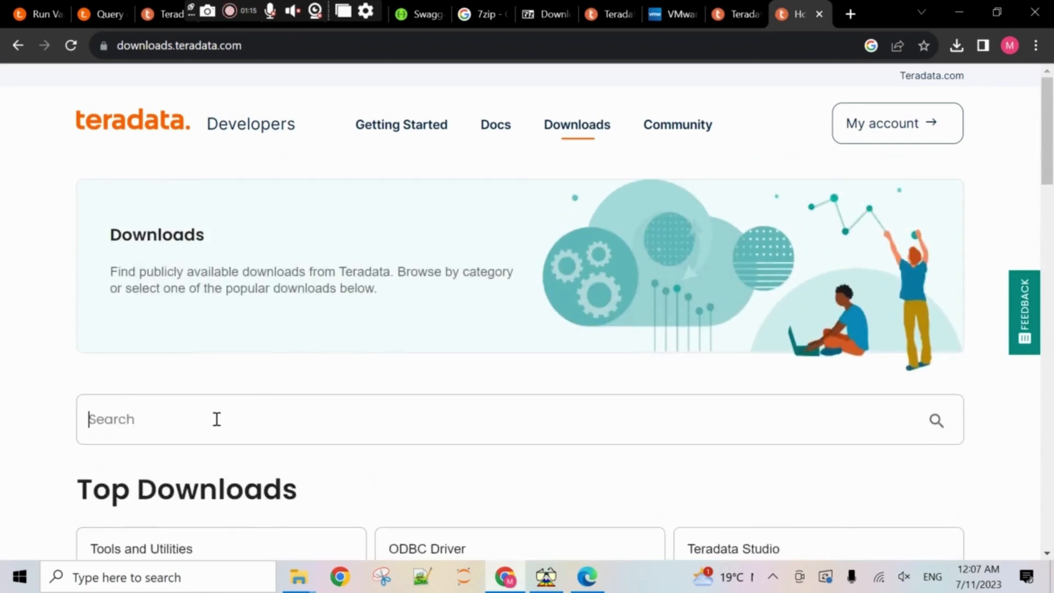
text(vantage )
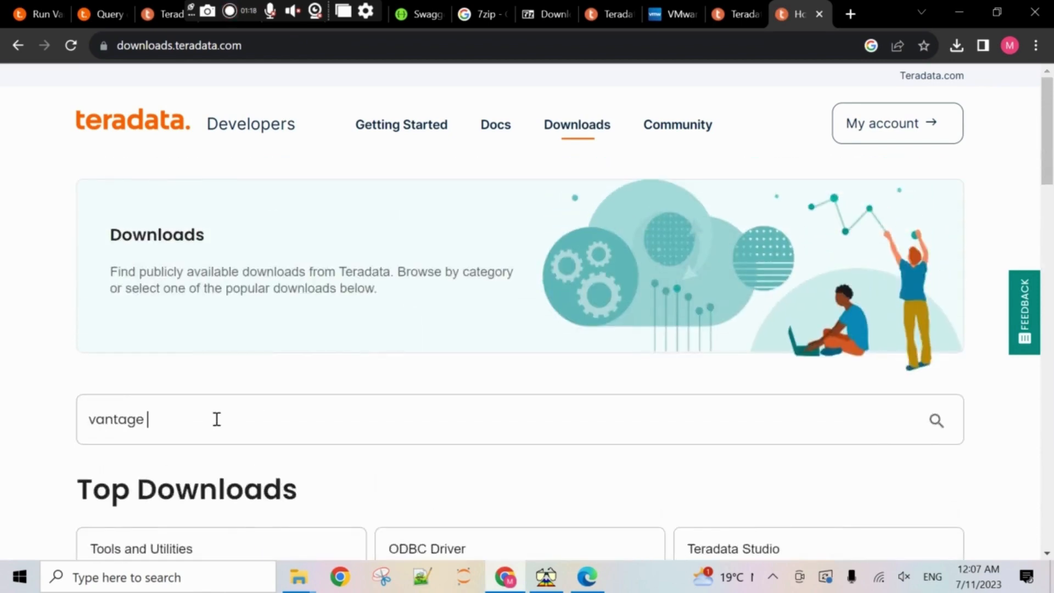
text(express)
key(Return)
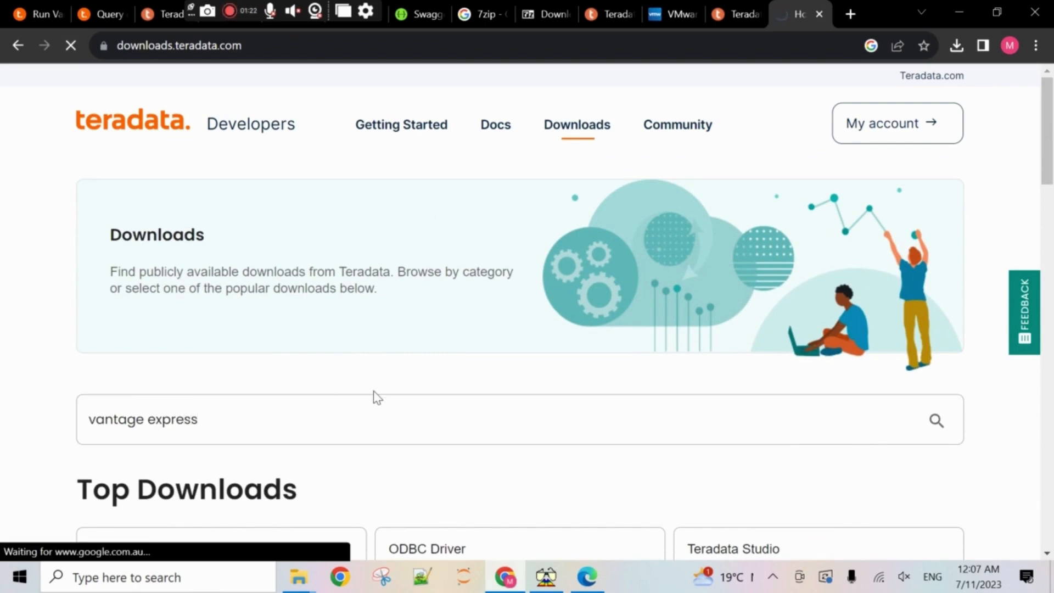
scroll(377, 397, down, 2)
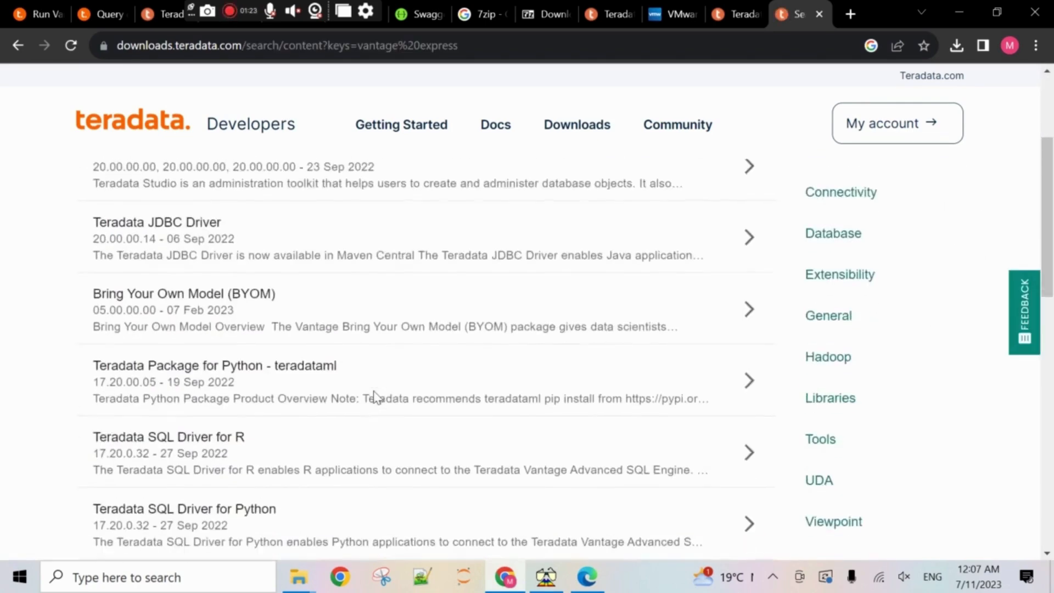
scroll(376, 396, down, 8)
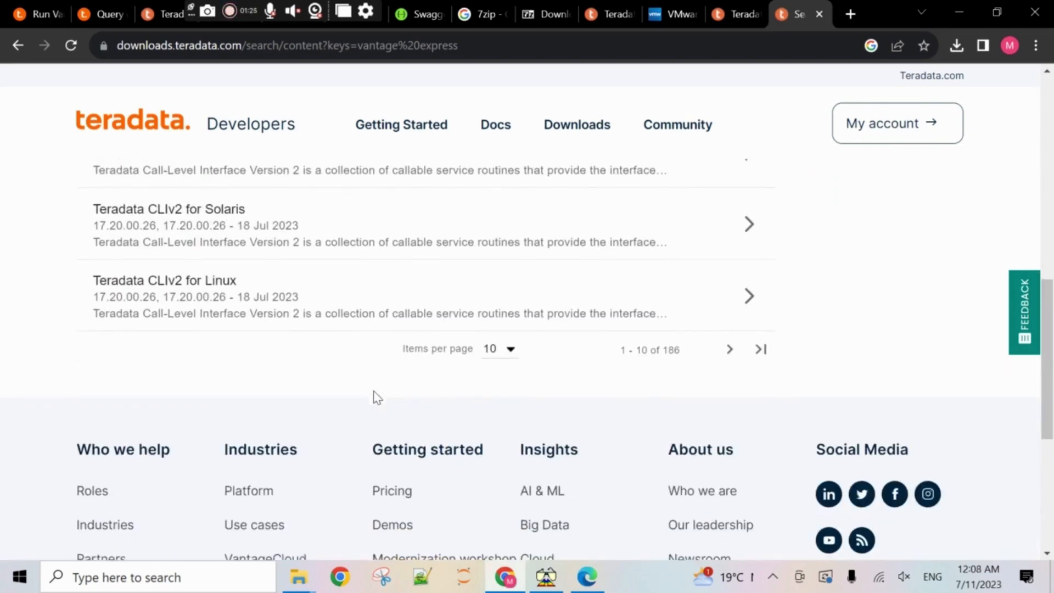
Step: Google 'vantage express download' in a new tab and open the Teradata Vantage Express 17.20 page
click(840, 18)
text(vanta)
key(Return)
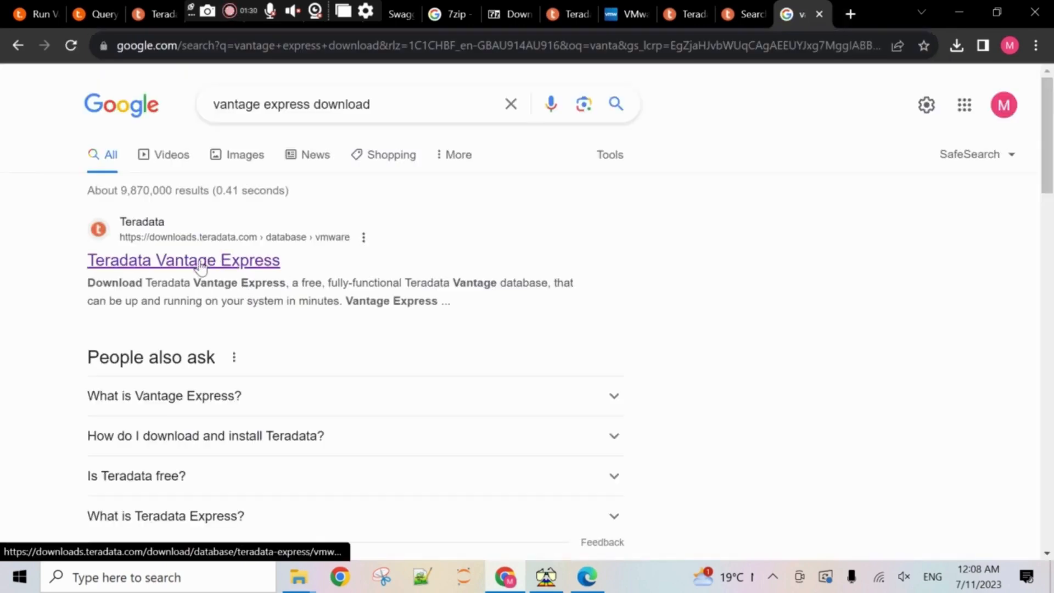
click(201, 268)
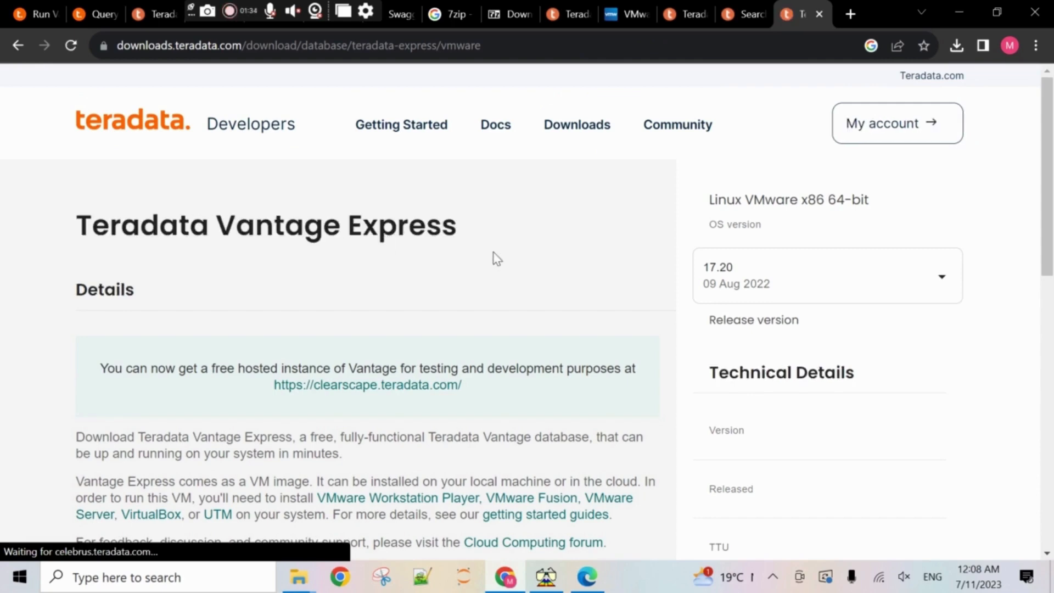
scroll(485, 289, down, 1)
scroll(485, 288, up, 1)
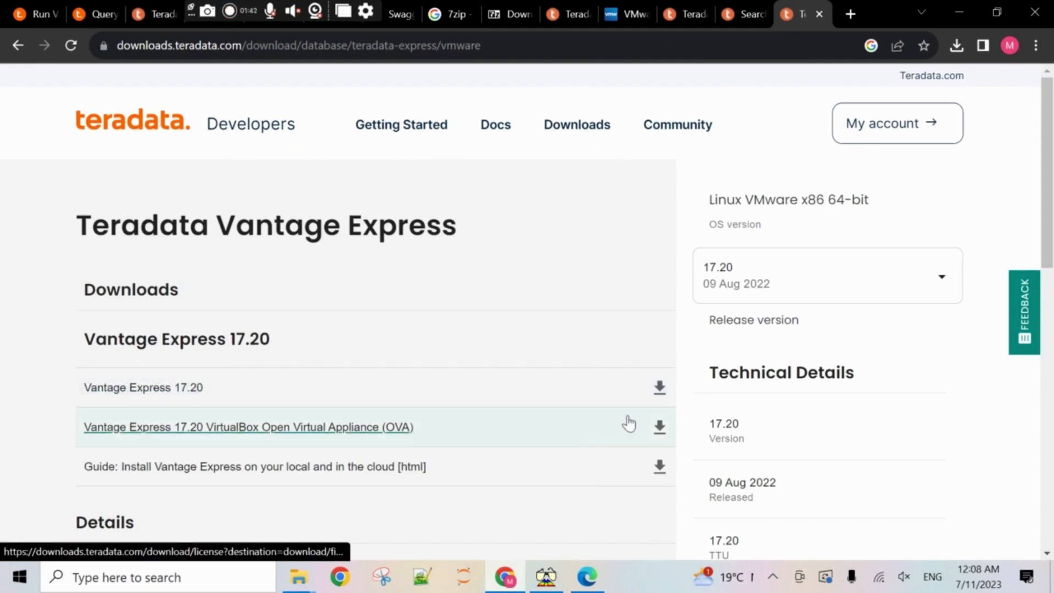
Step: Start the Vantage Express 17.20 download, certify the profile and agree to the licence
click(659, 391)
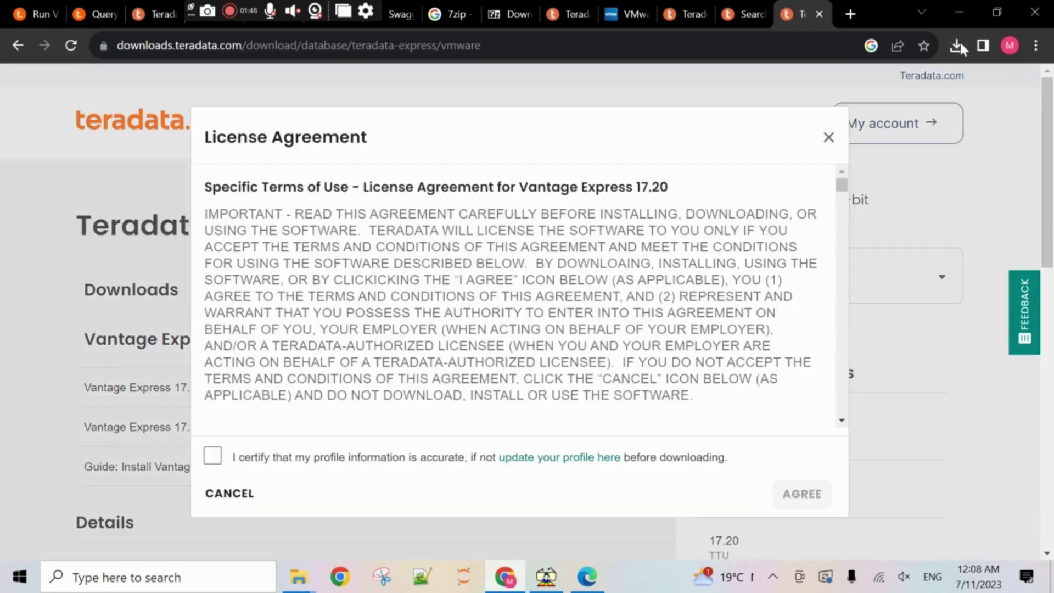
scroll(735, 379, down, 10)
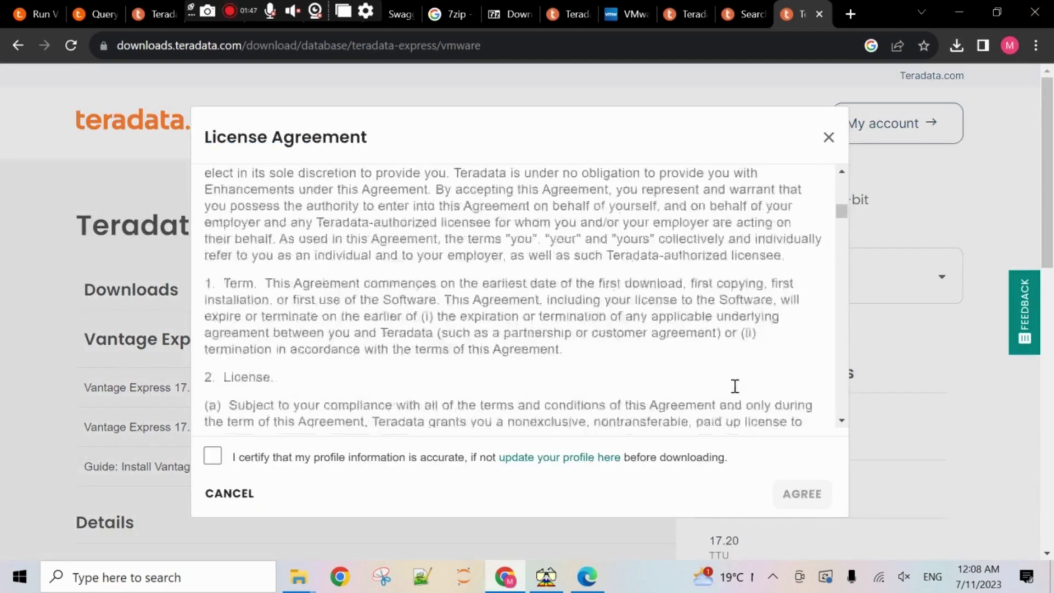
scroll(734, 386, down, 3)
drag(841, 222, 845, 401)
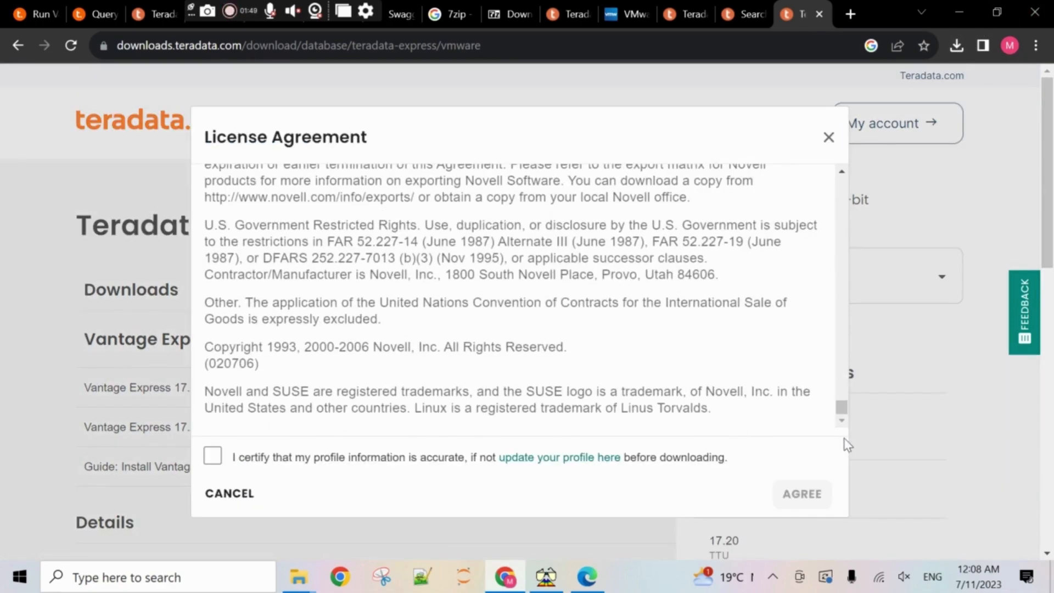
click(213, 456)
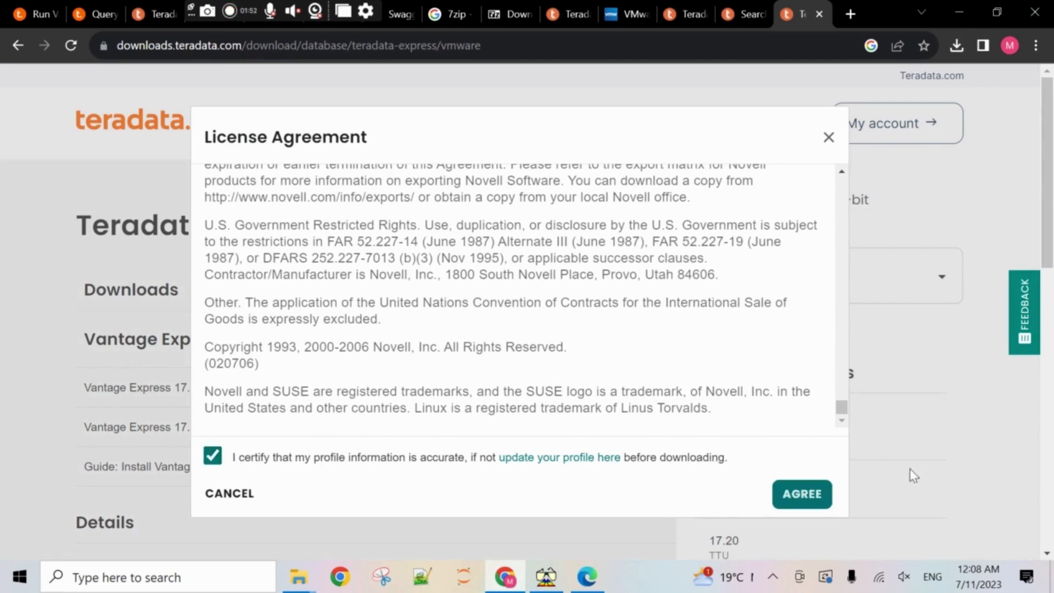
click(801, 494)
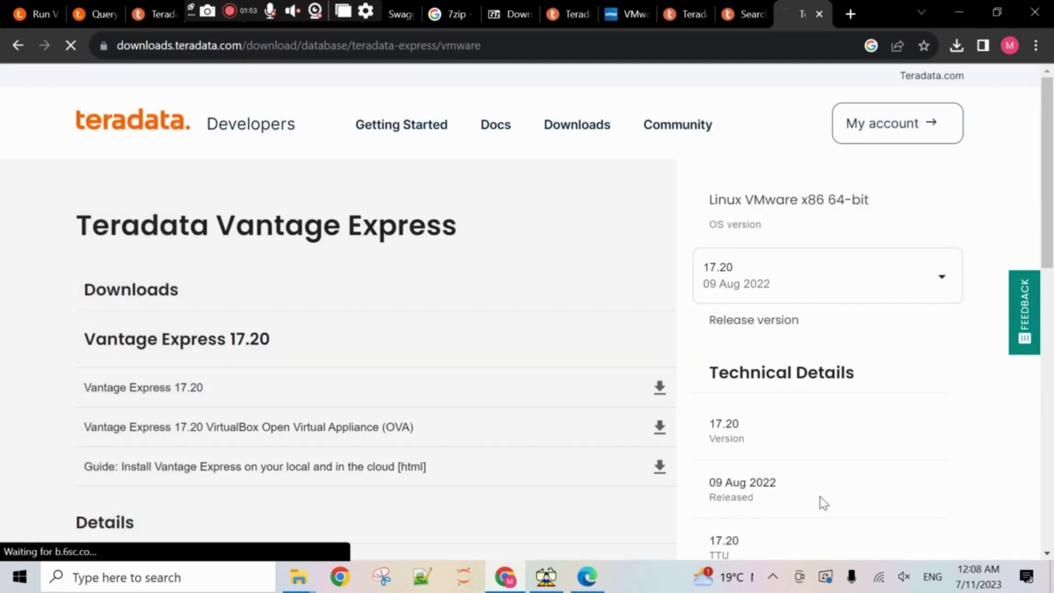
Step: Cancel the VantageExpress17.20_Sles12 .7z download from Chrome's download history
click(957, 47)
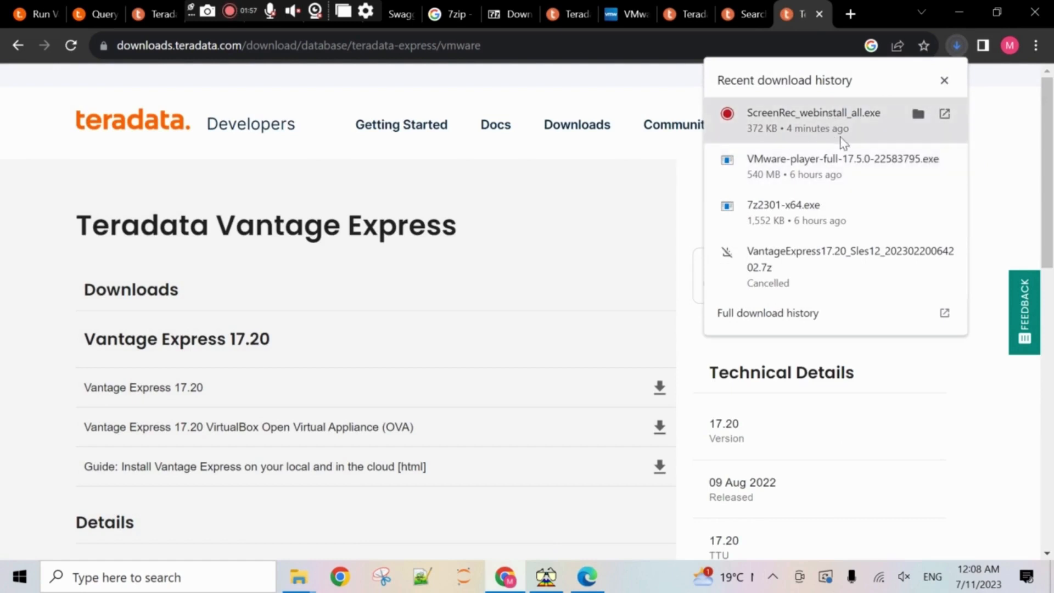
click(955, 46)
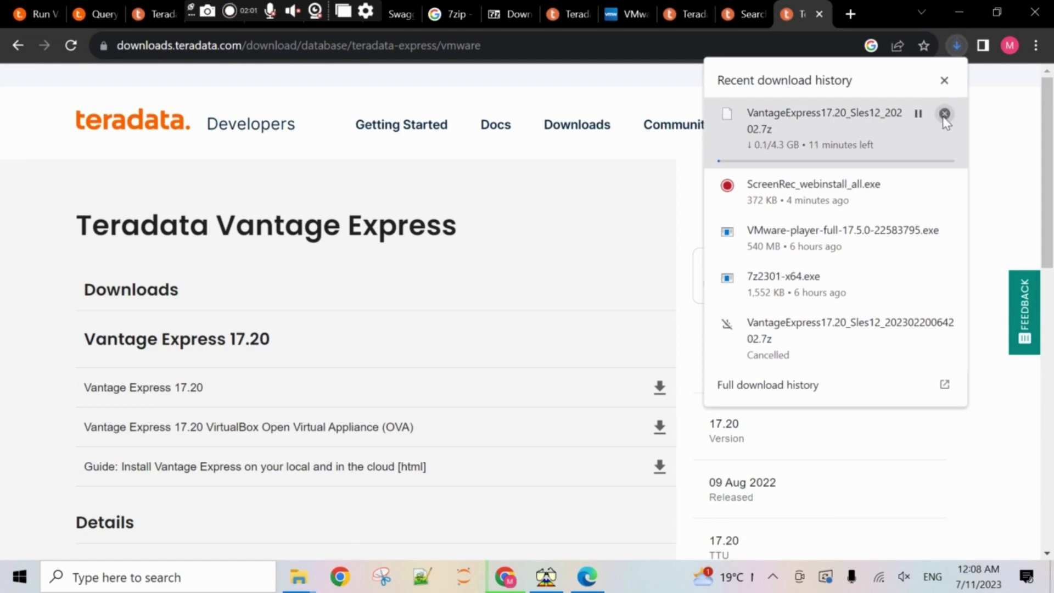
click(944, 113)
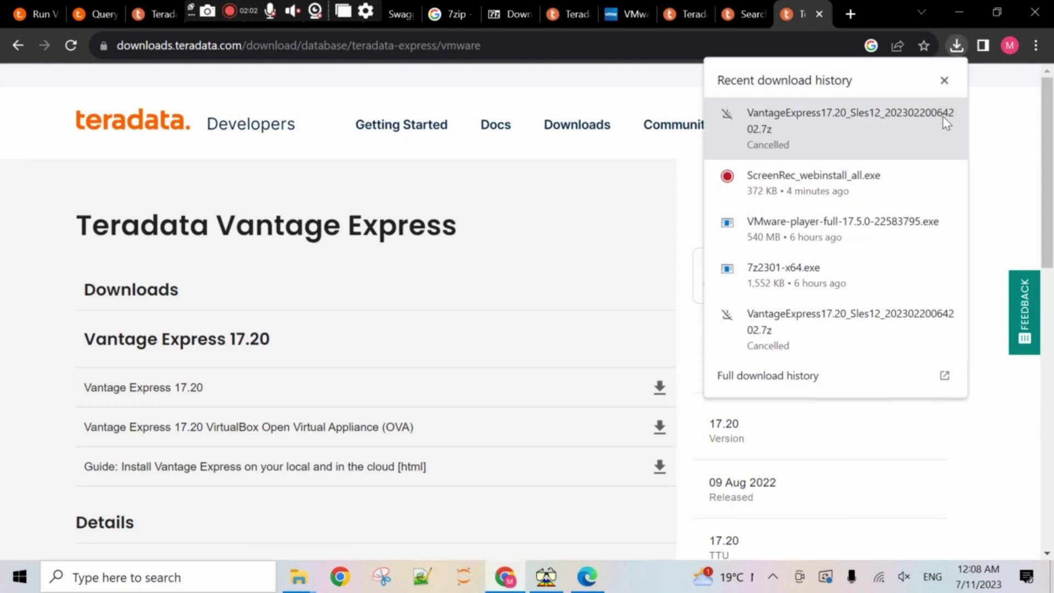
click(1015, 122)
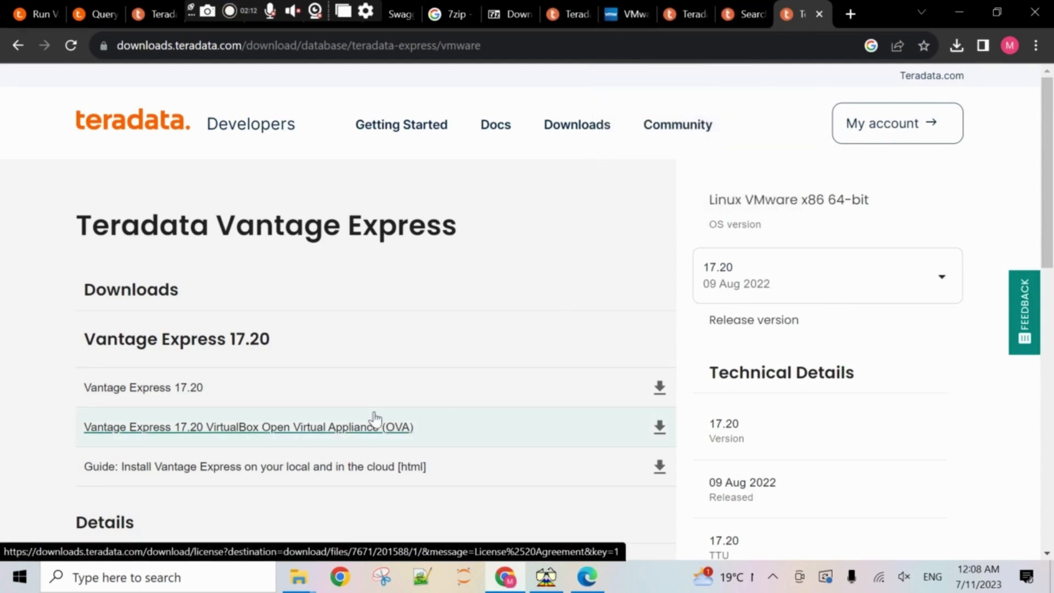
Step: Open the VMware Workstation Player link from the Vantage Express description in a new tab and switch to it
scroll(464, 358, down, 4)
scroll(464, 358, down, 3)
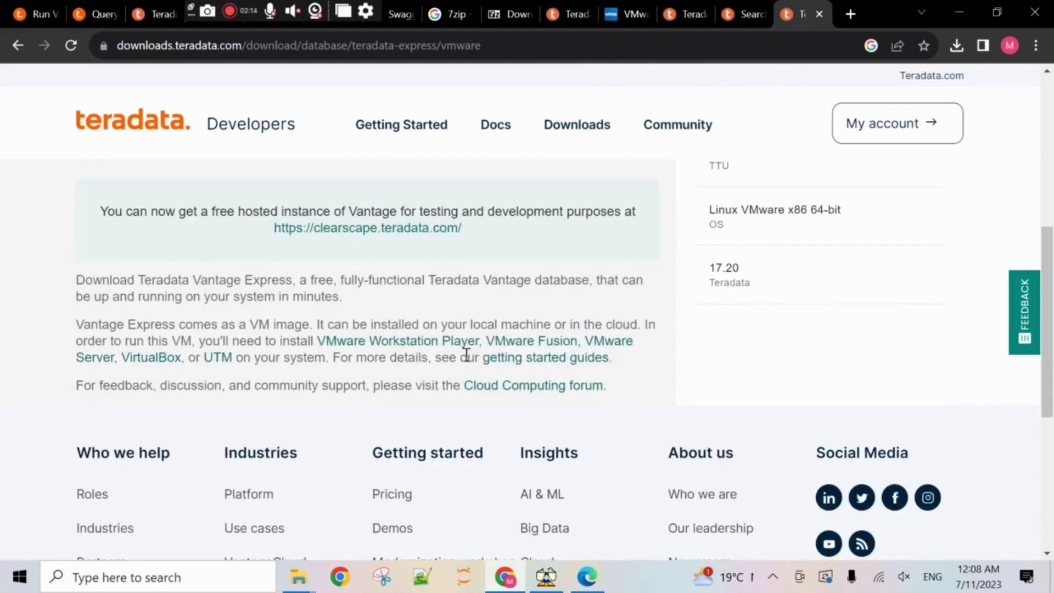
right_click(419, 340)
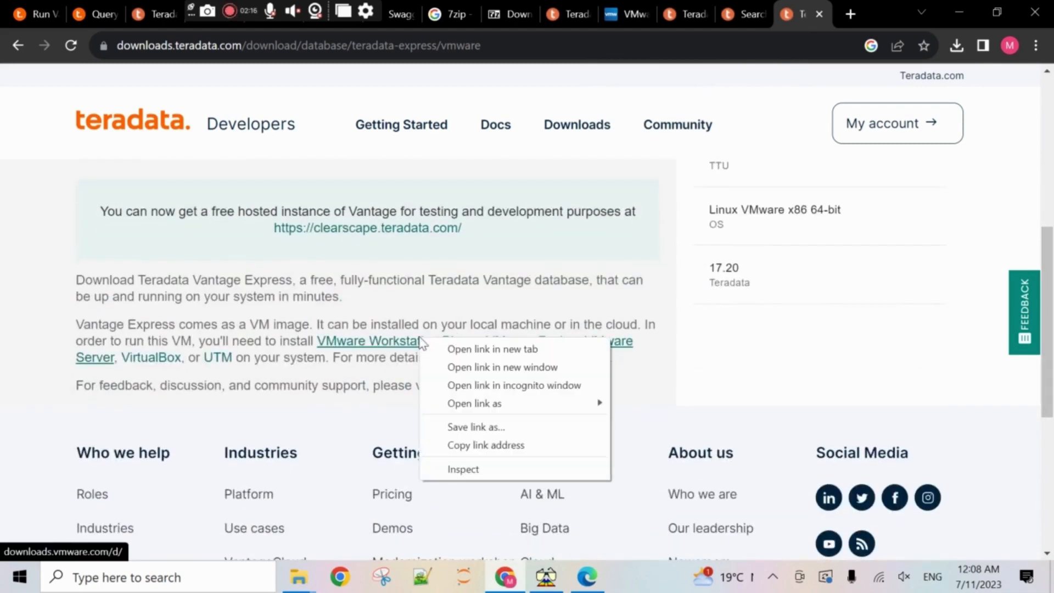
click(448, 351)
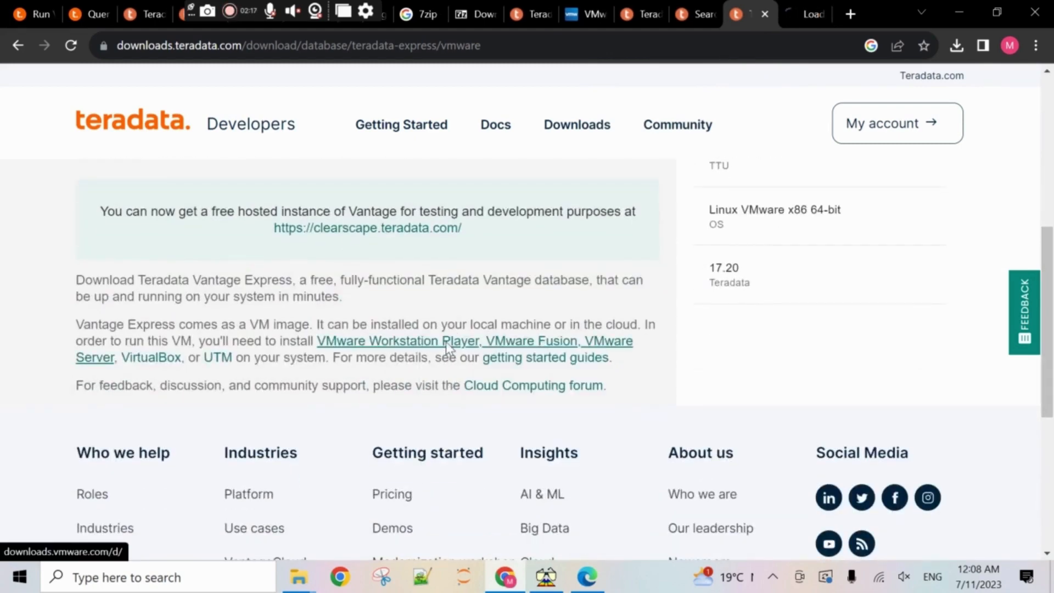
click(787, 9)
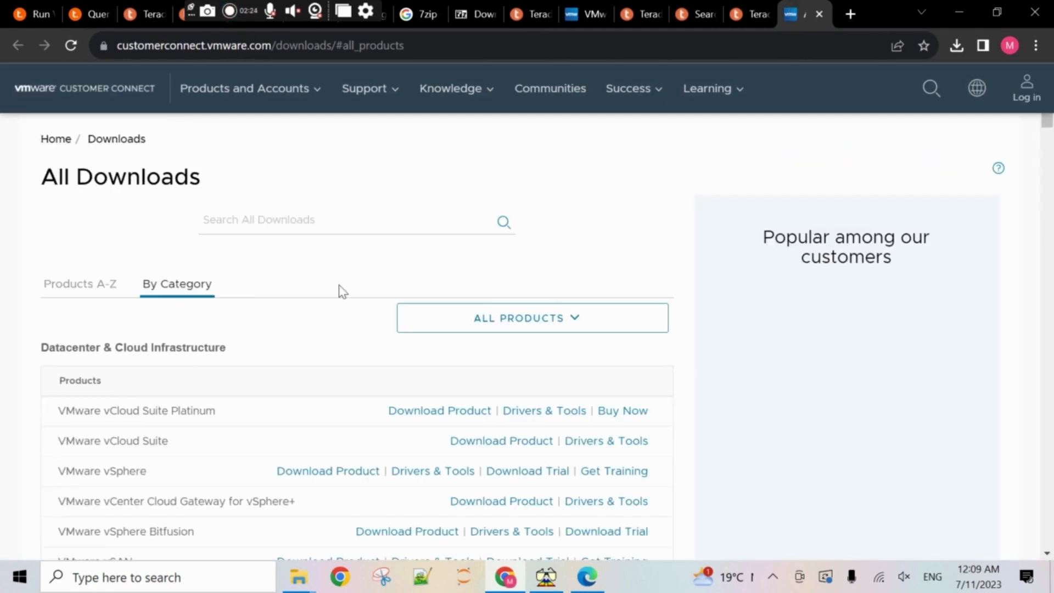
Step: Find 'player' on the VMware downloads page and open the VMware Workstation Player product
key(ctrl+f)
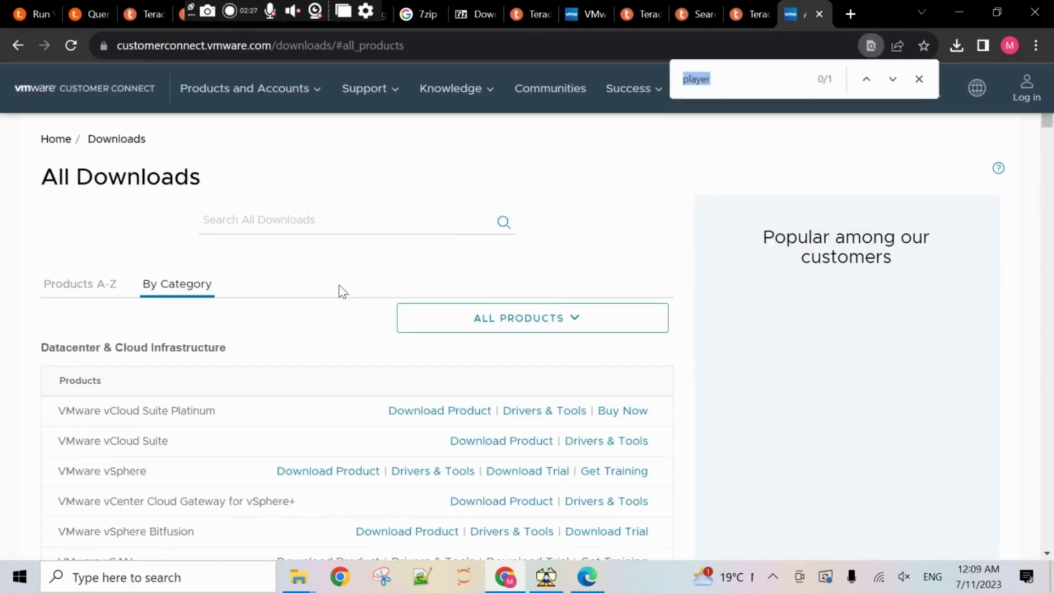
text(player)
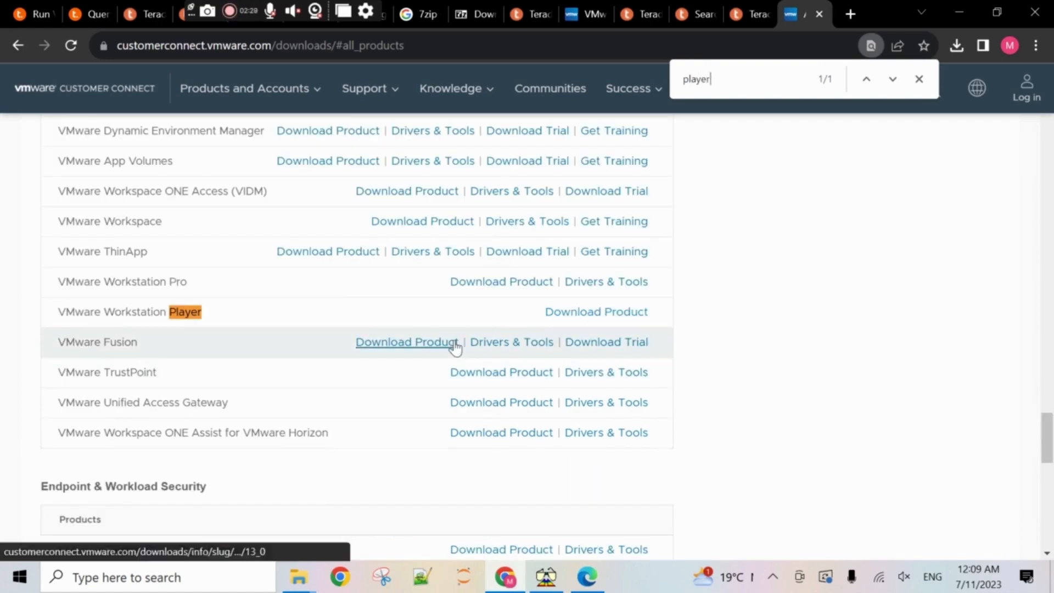
click(595, 313)
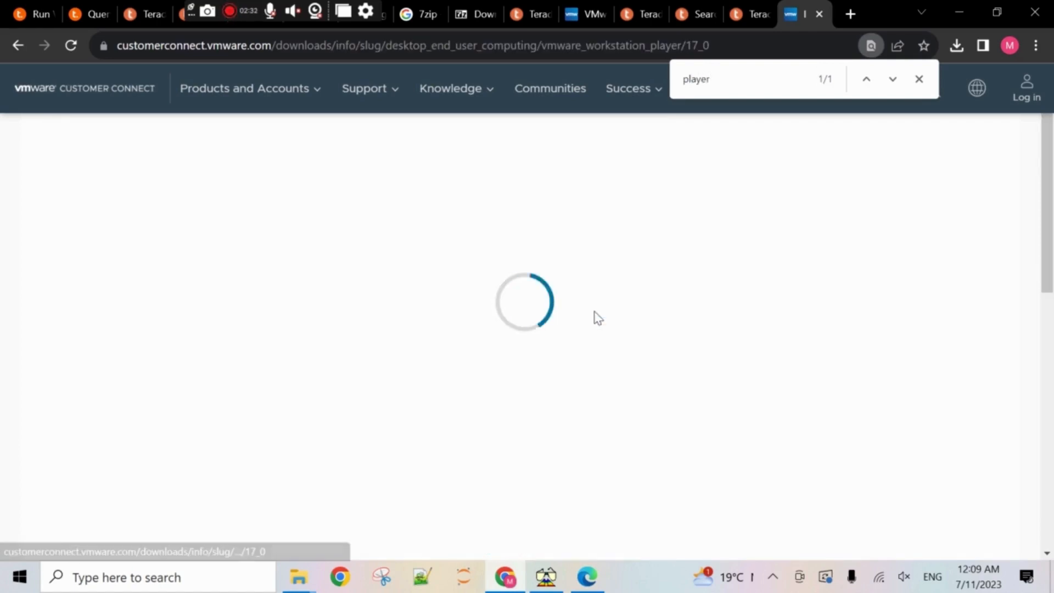
click(924, 83)
Step: Go to the Workstation Player 17.5.0 downloads listing Linux and Windows 64-bit installers
scroll(513, 315, down, 8)
scroll(563, 328, up, 5)
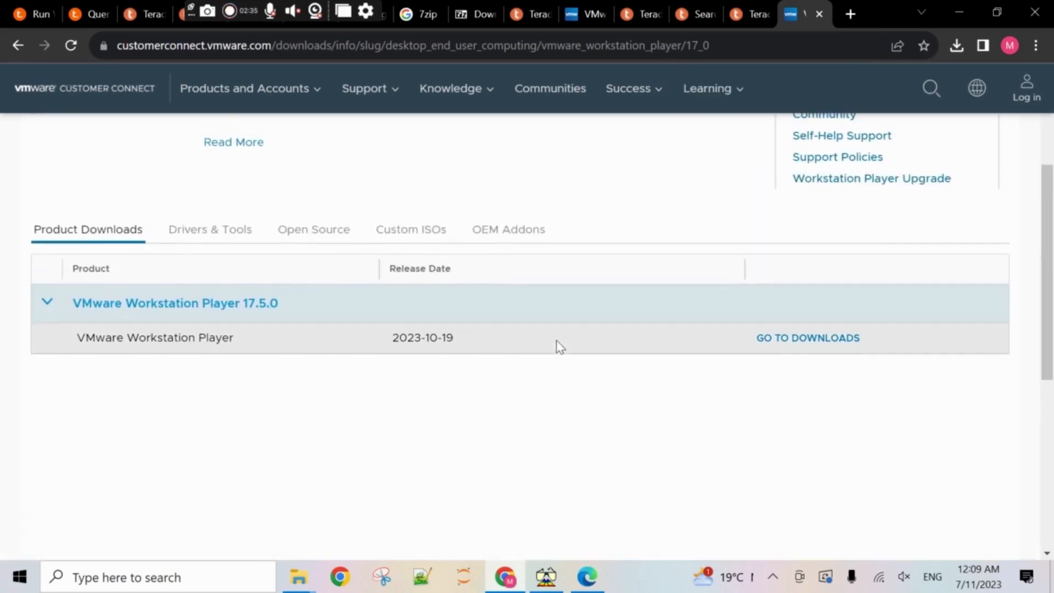
click(787, 338)
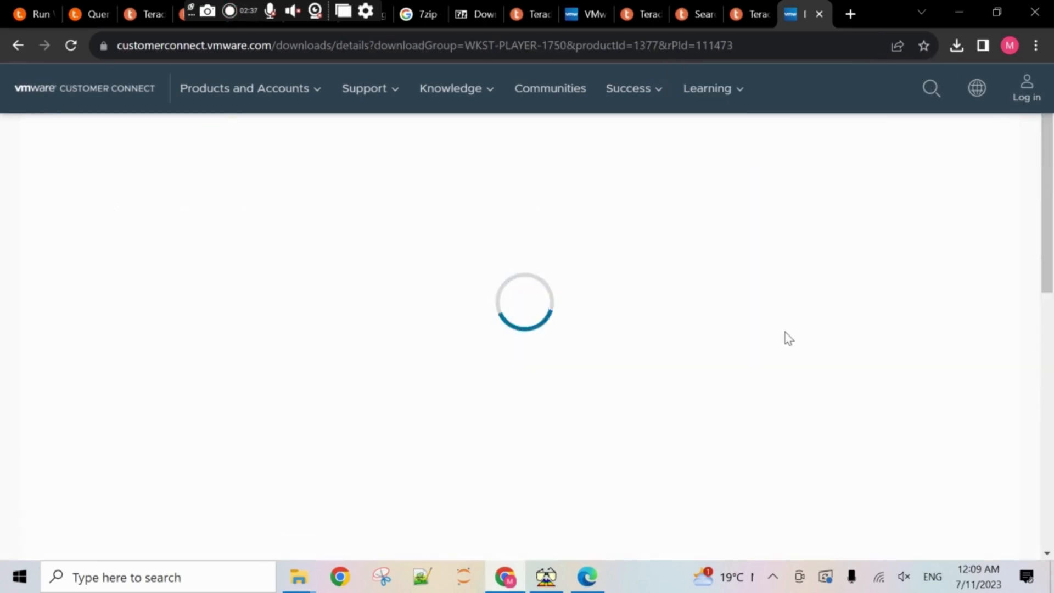
scroll(788, 337, down, 5)
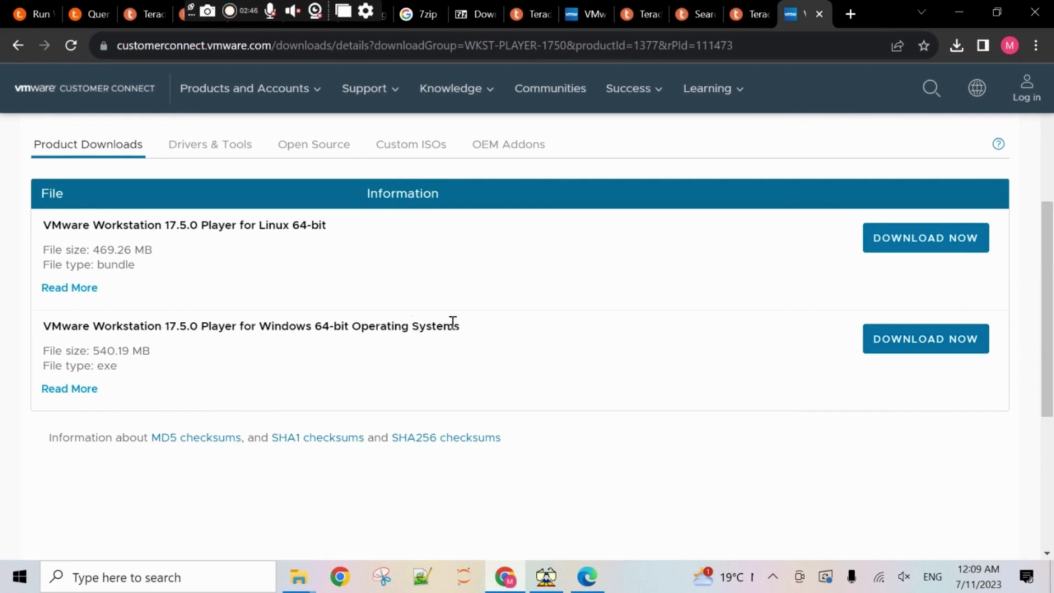
scroll(604, 292, up, 4)
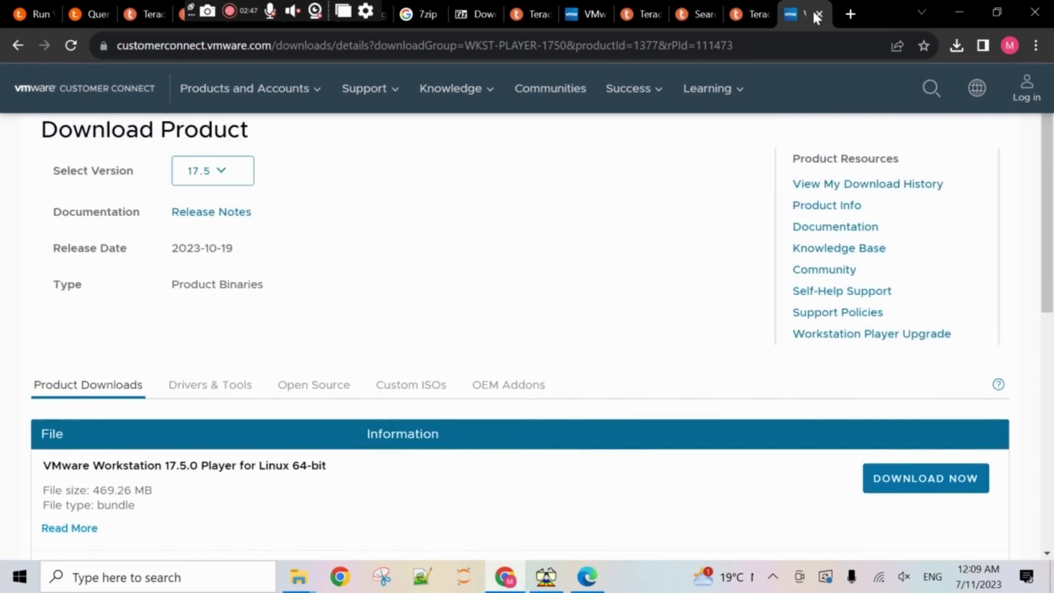
Step: Close the VMware tab and settle on the 7-Zip 23.01 download page
click(818, 15)
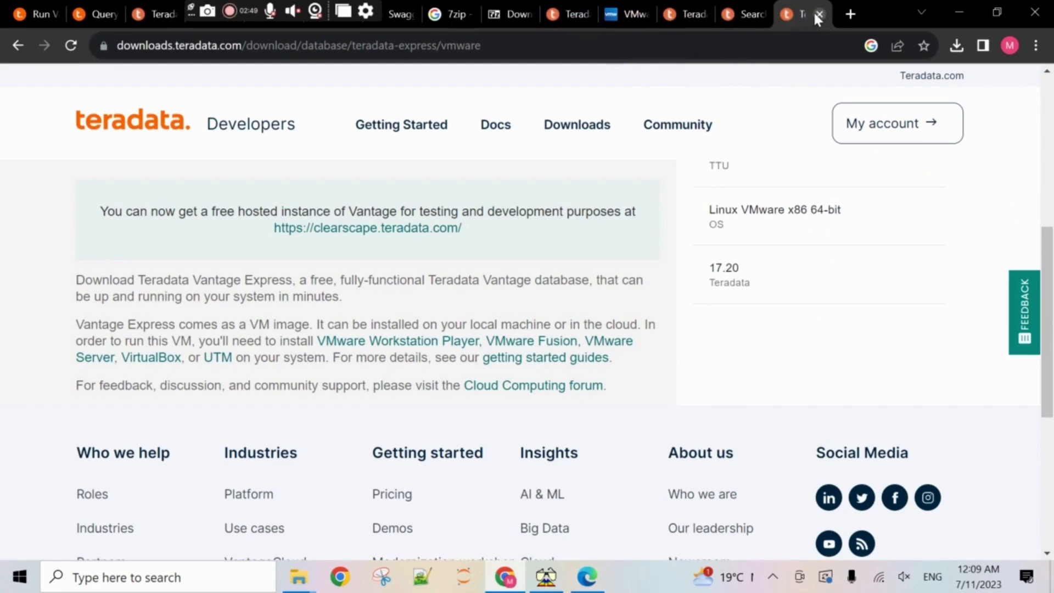
click(488, 12)
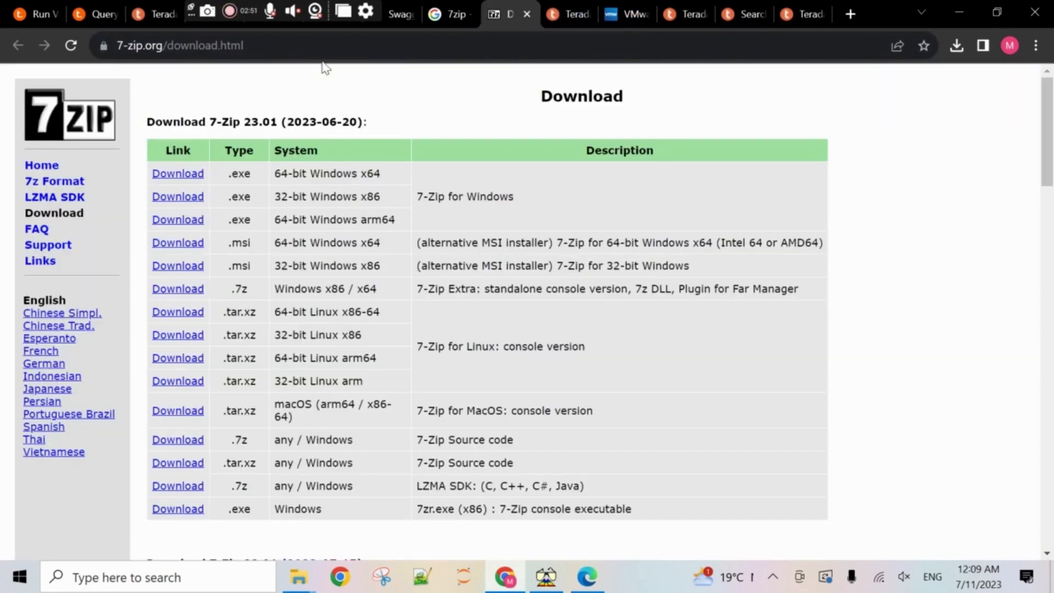
click(430, 12)
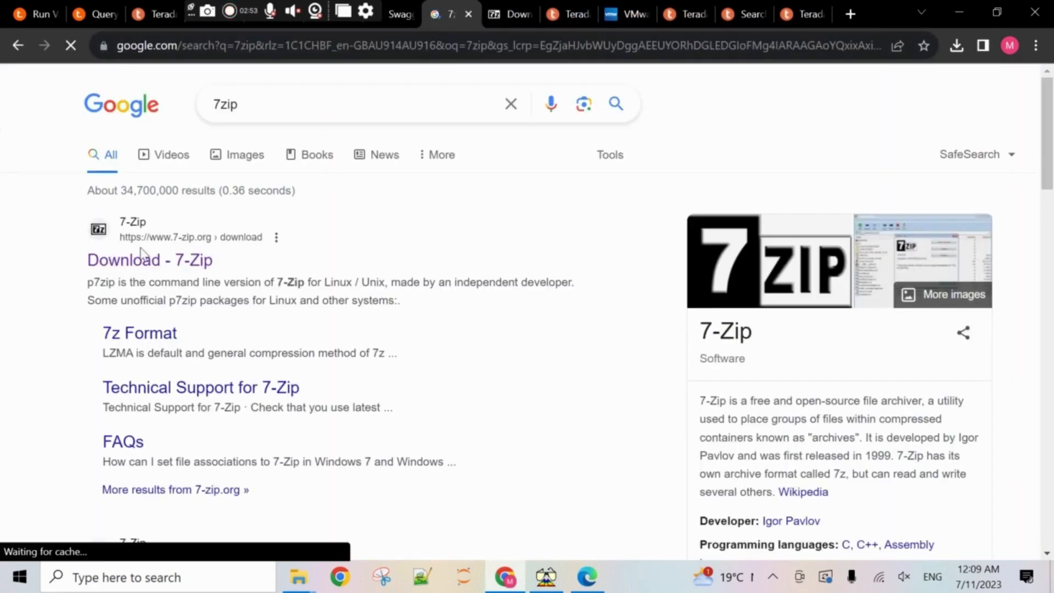
click(494, 13)
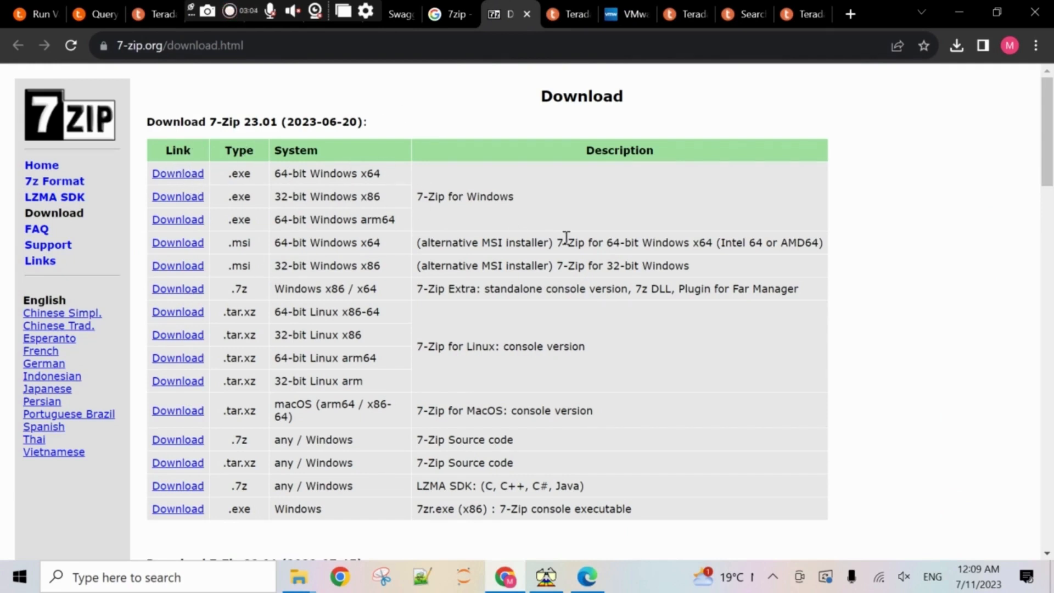
Step: In the Teradata folder, look over the VMware Player installer and Vantage Express 17.10 and 17.20 archives
mouse_move(298, 577)
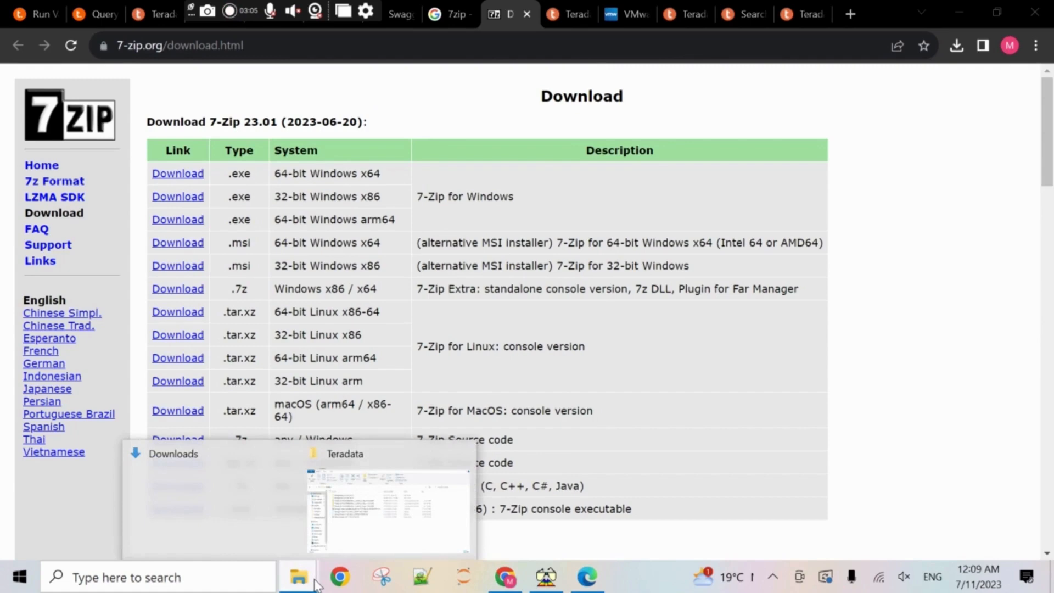
click(354, 511)
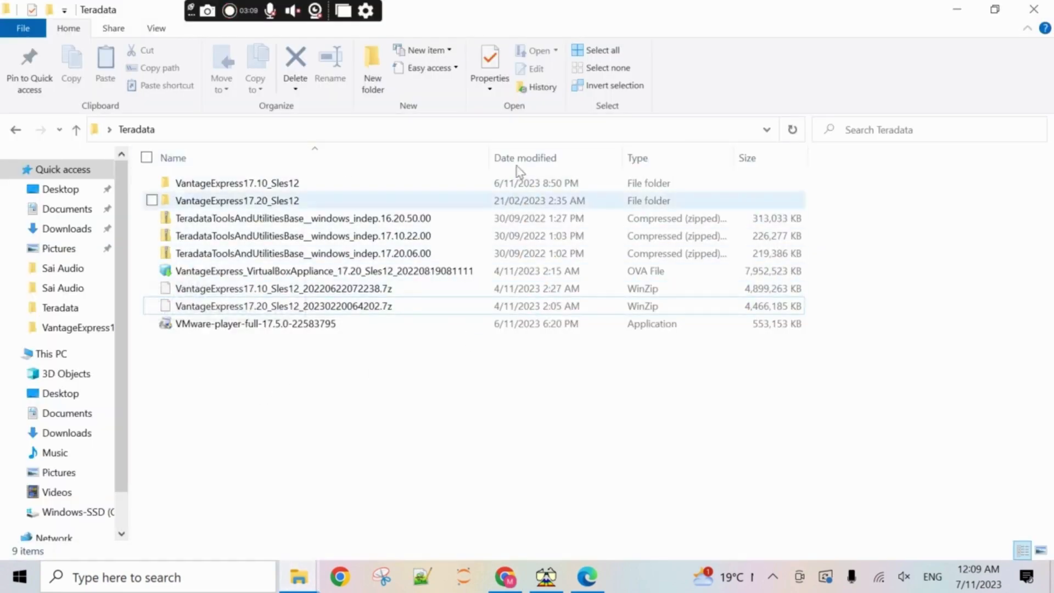
click(236, 328)
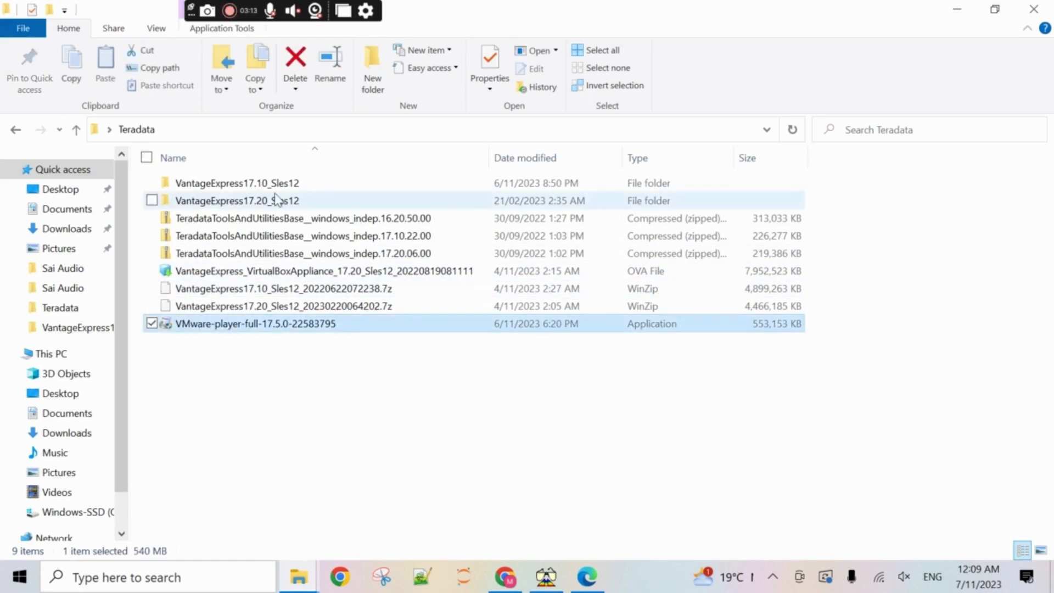
click(316, 291)
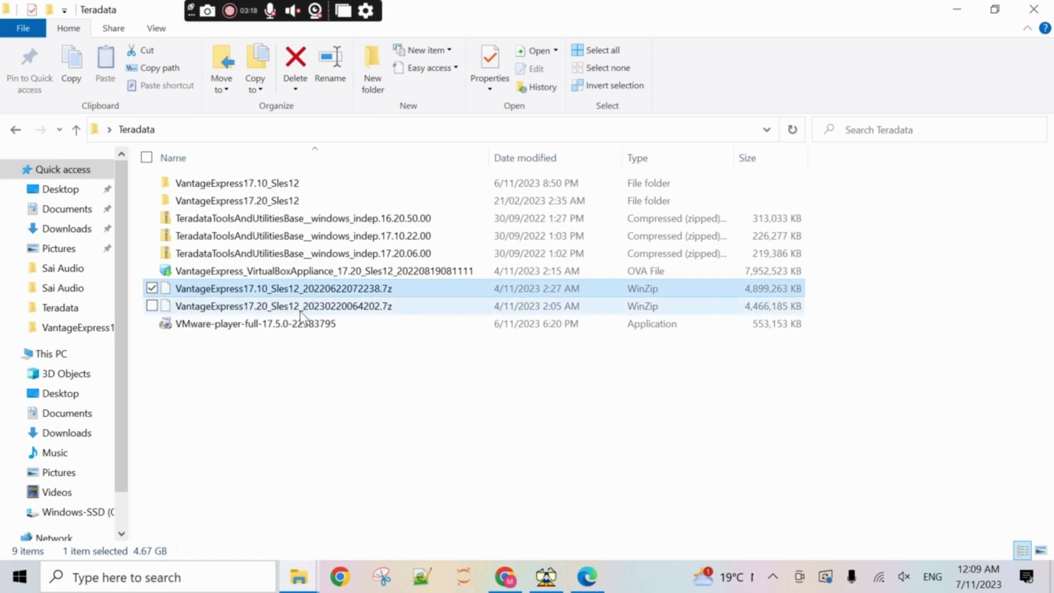
click(301, 312)
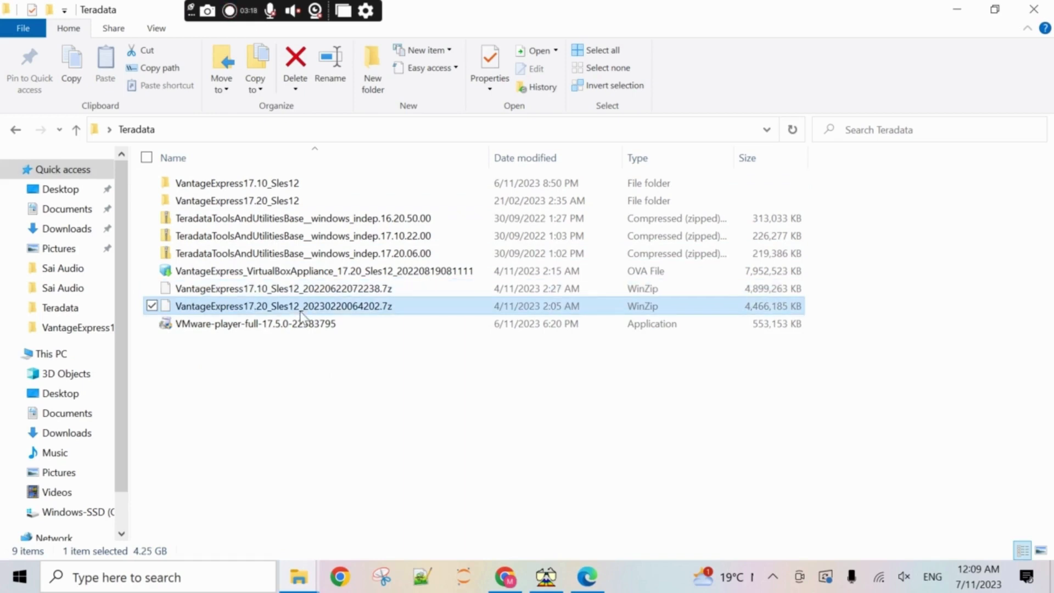
Step: Peek into VantageExpress17.10_Sles12, then open VantageExpress17.20_Sles12 and select its .vmx file
double_click(294, 183)
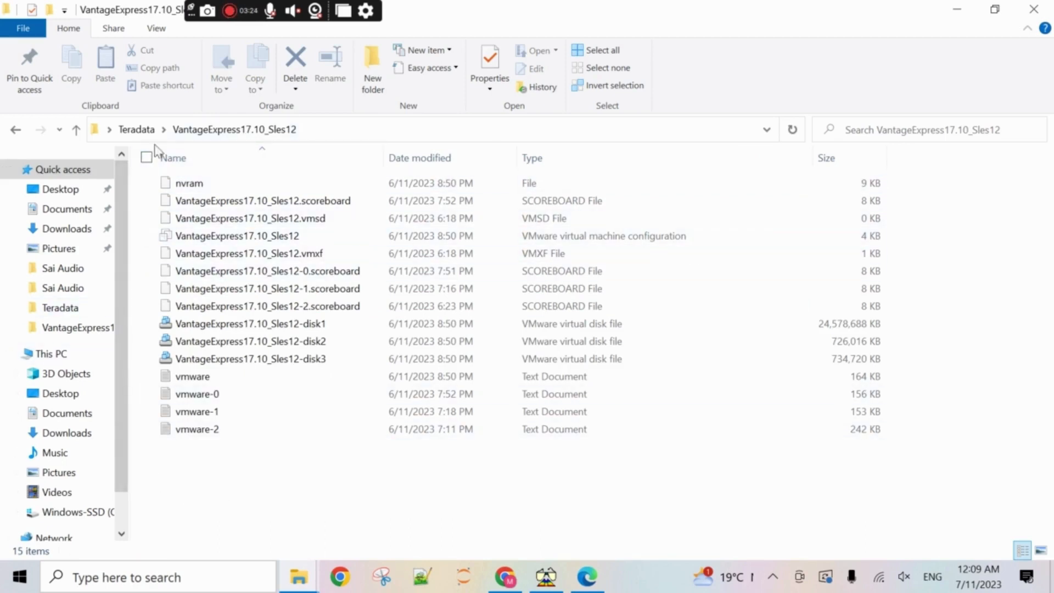
click(132, 139)
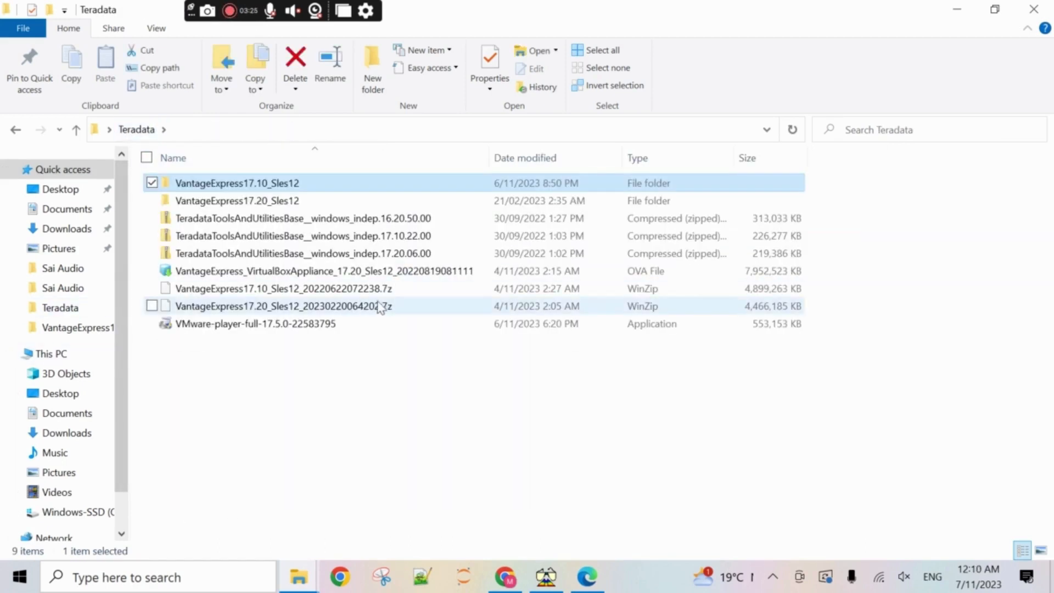
double_click(273, 202)
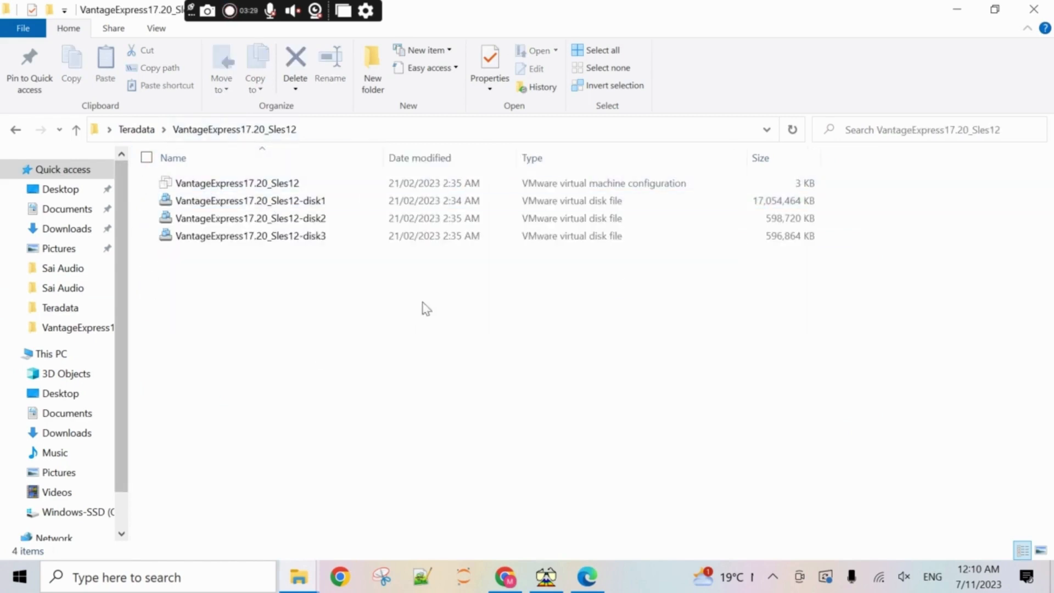
click(617, 186)
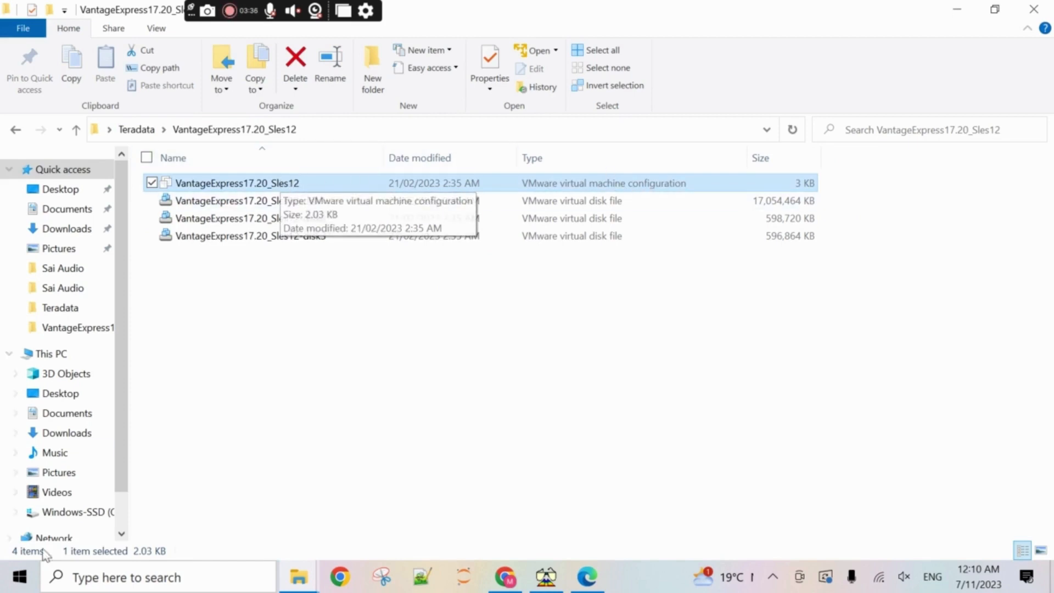
Step: After a quick app search for 7zip and vm, open the VantageExpress17.20_Sles12 .vmx with VMware Player
click(18, 585)
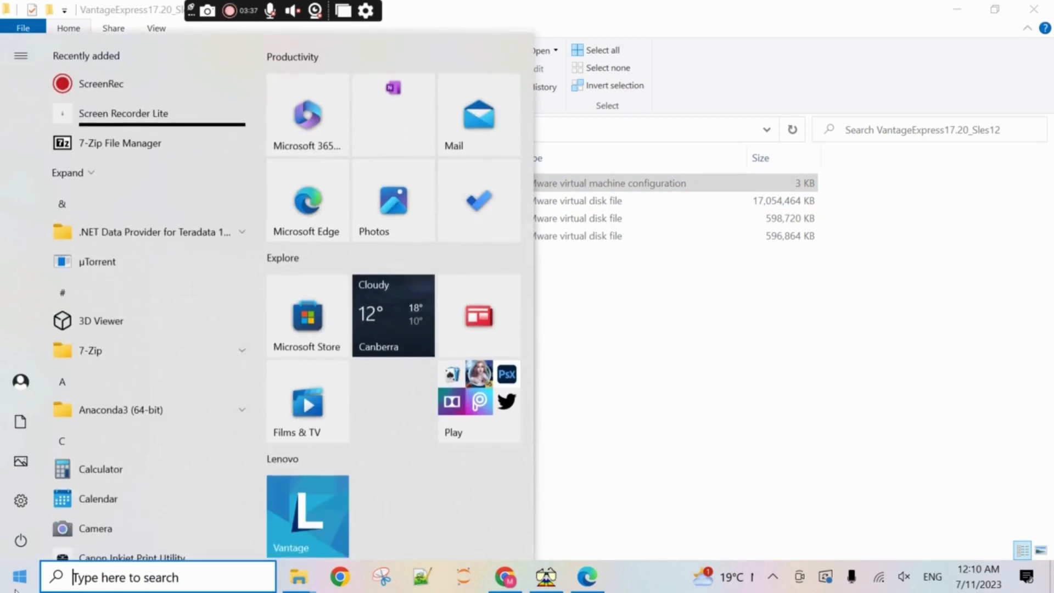
text(7)
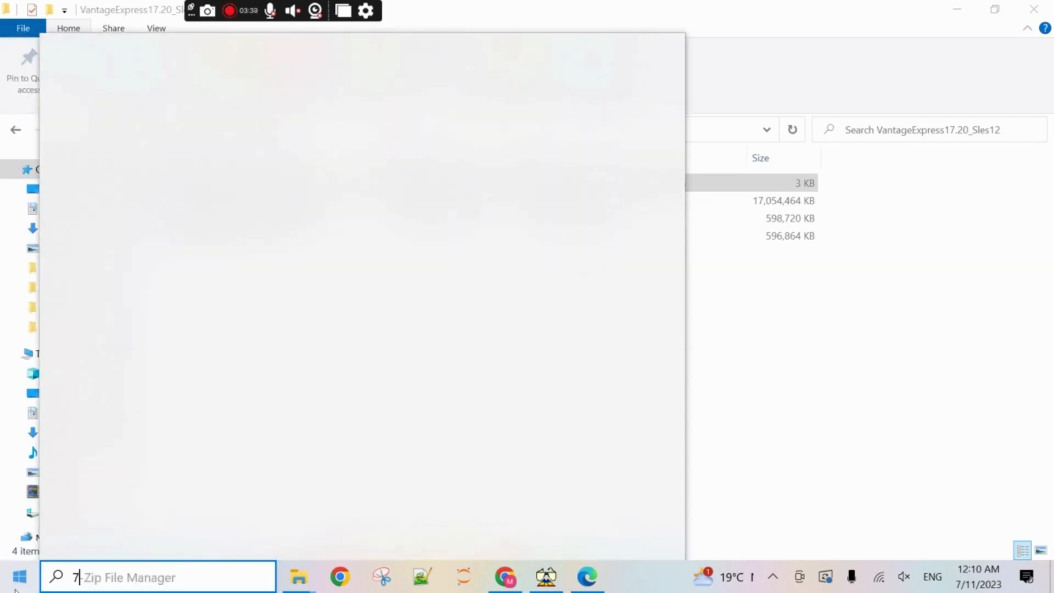
text(zip)
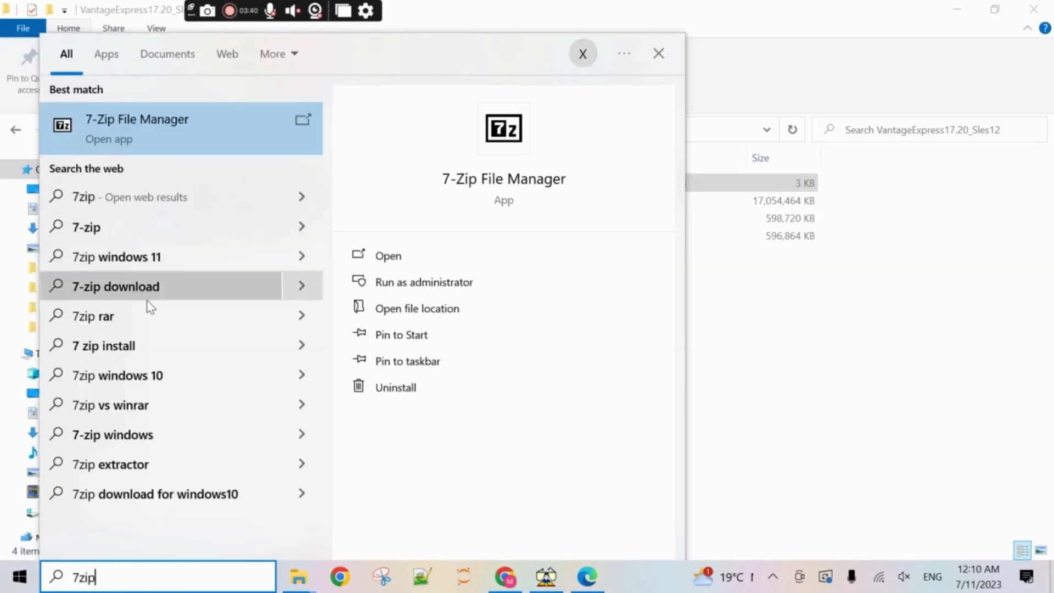
key(BackSpace)
key(BackSpace)
key(BackSpace)
key(BackSpace)
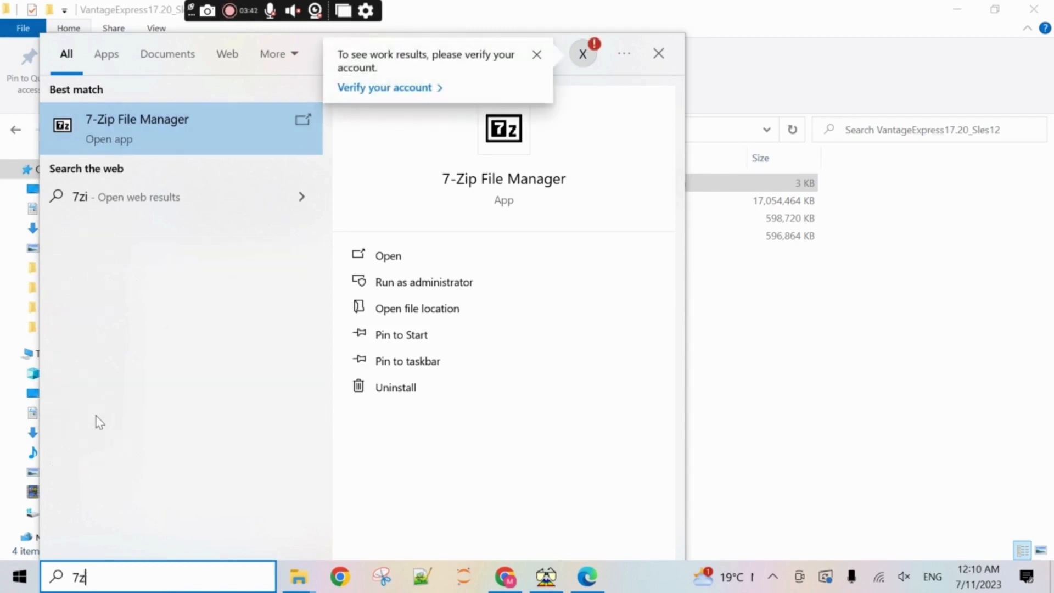
text(vm)
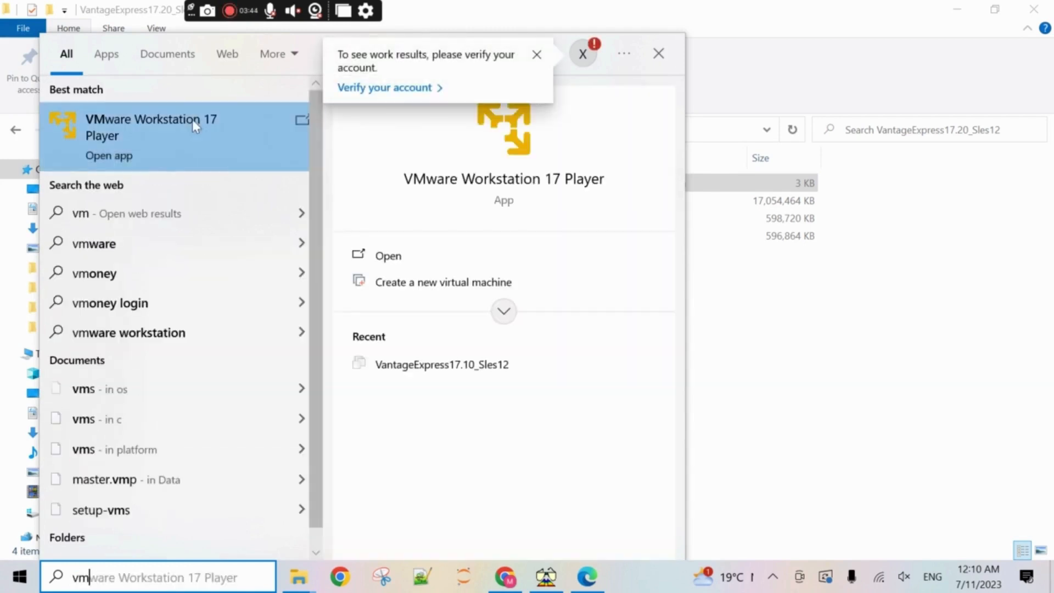
click(854, 439)
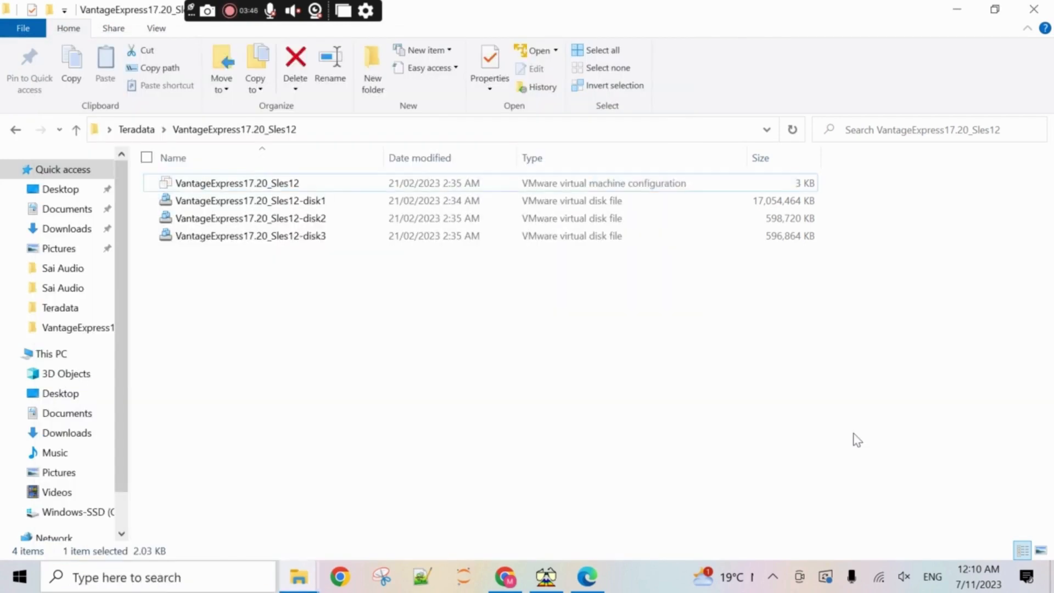
right_click(275, 190)
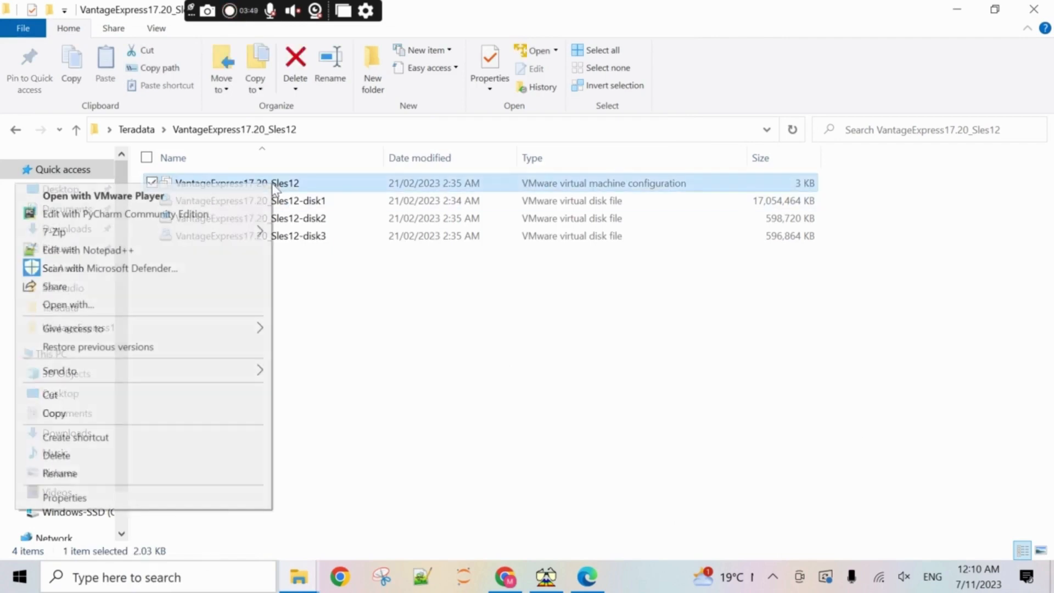
click(207, 199)
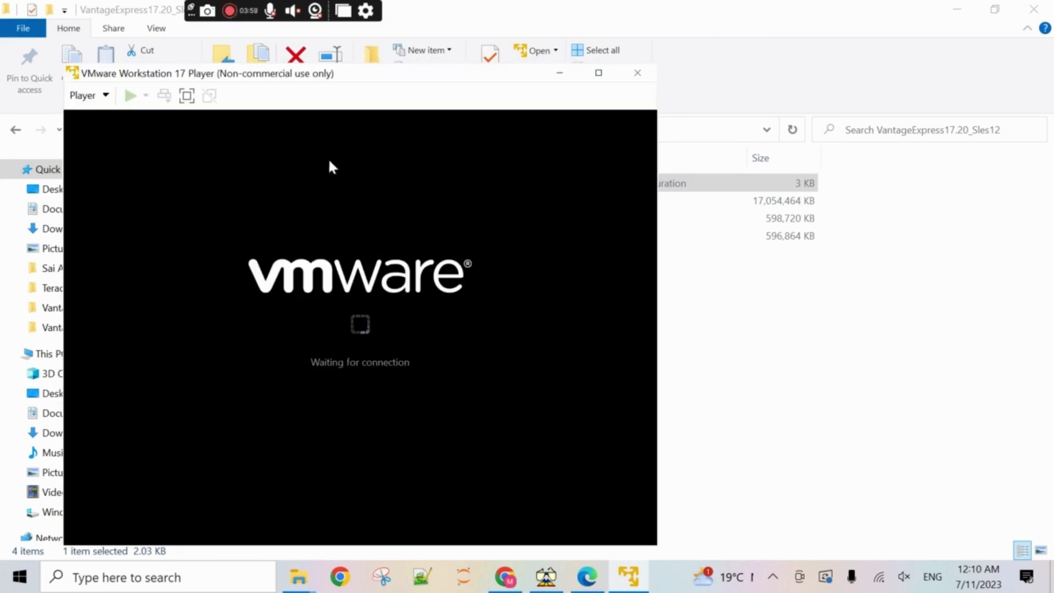
Step: Maximize the Player and boot the VantageExpress17.20_Sles12 VM via LINUX, then SLES 12-SP3
click(599, 72)
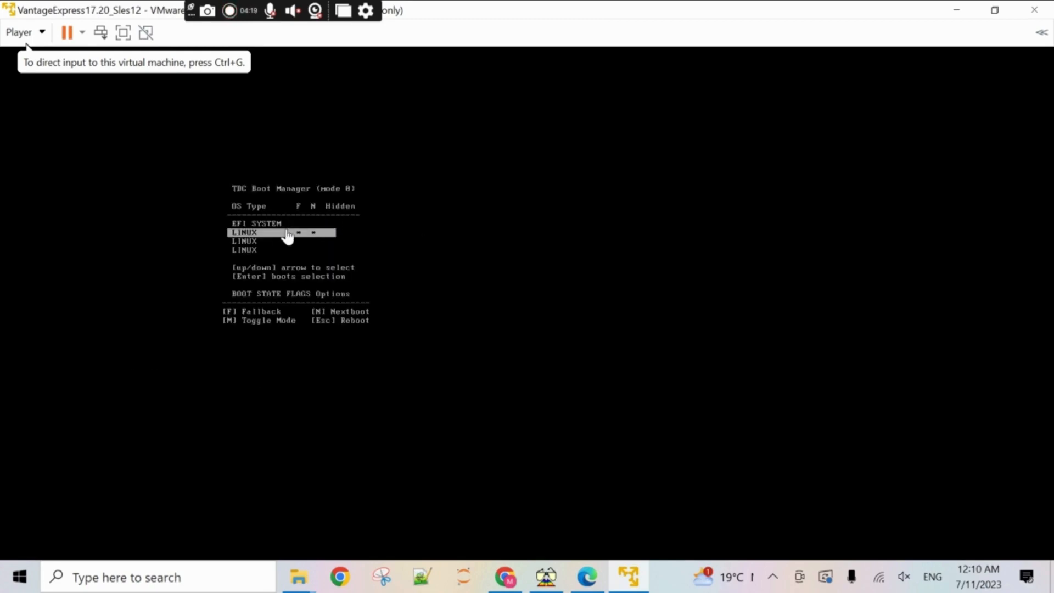
click(287, 236)
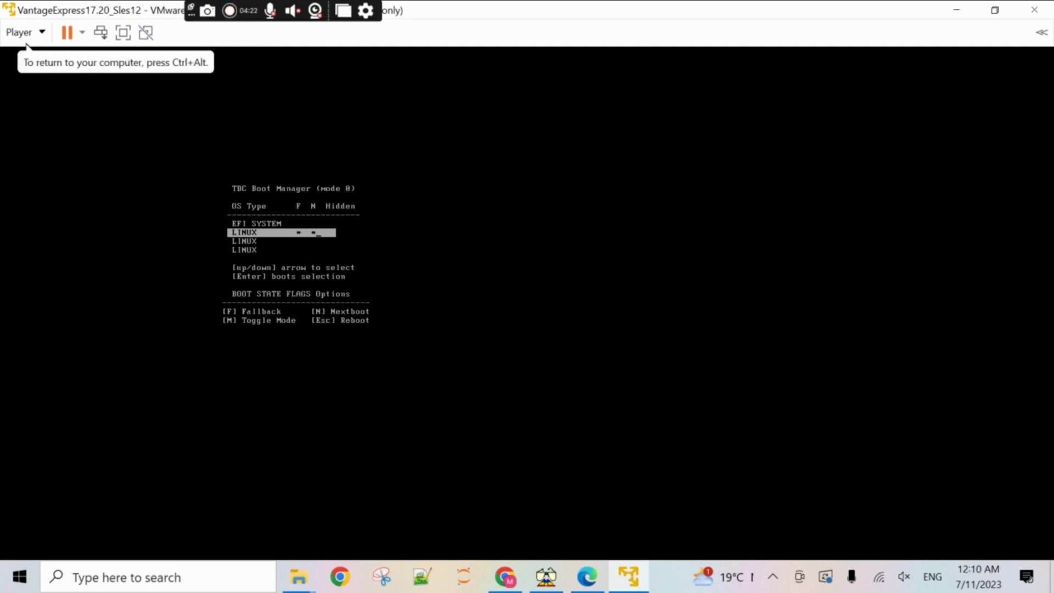
key(Return)
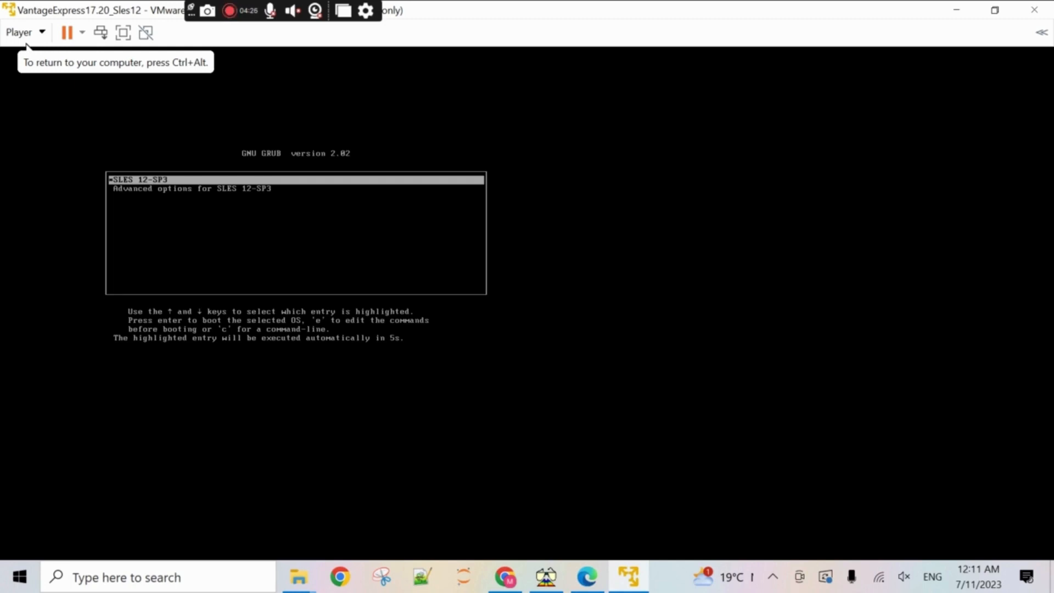
key(Return)
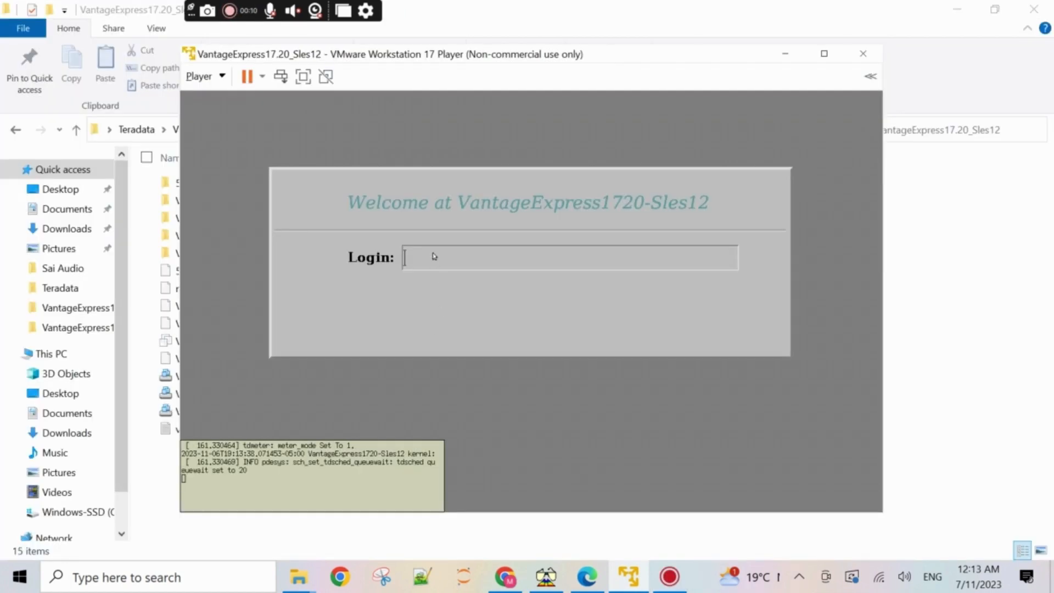
Step: Sign in at the VM's login prompt as root with the account password
text(root)
key(Return)
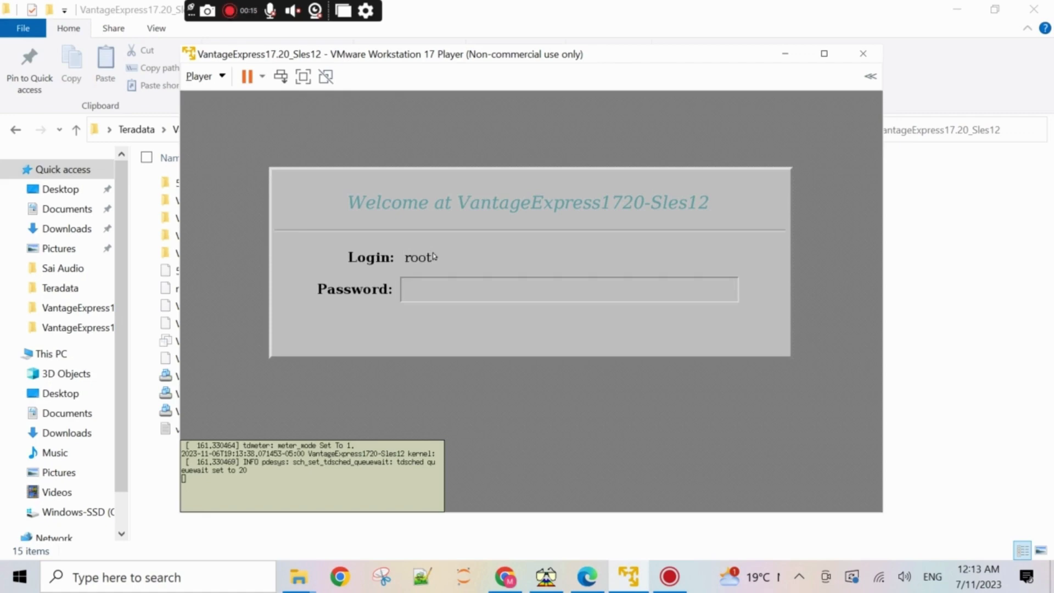
key(Return)
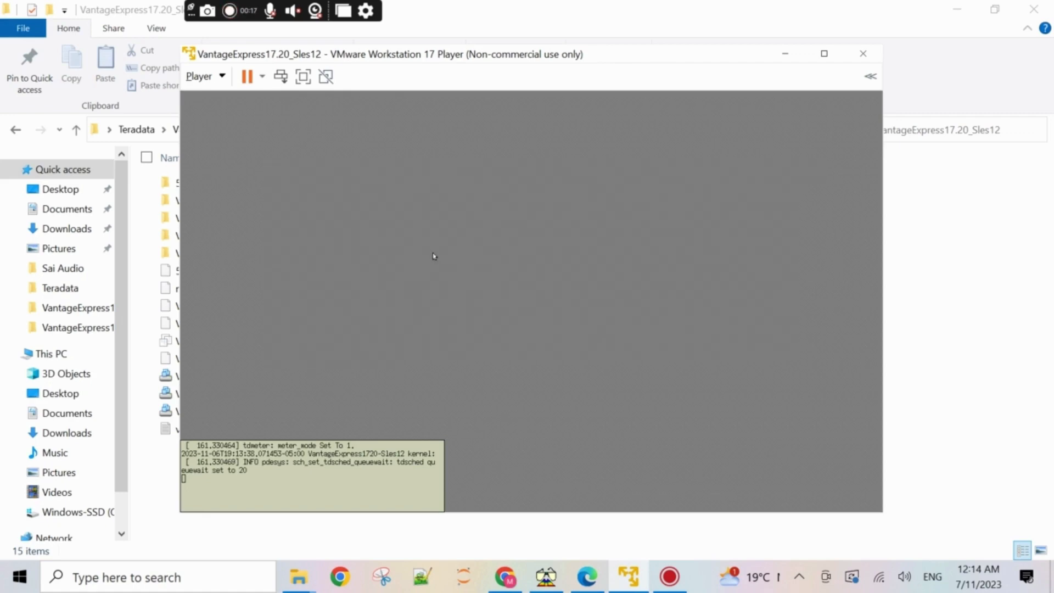
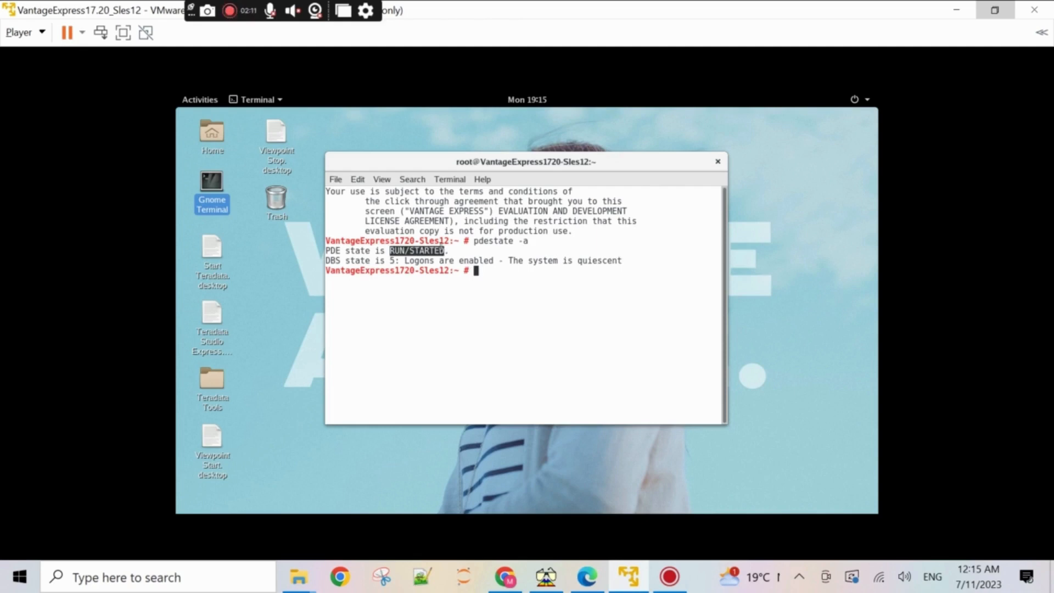
Step: Highlight the DBS state and the logons-enabled status message in the VM terminal
double_click(333, 260)
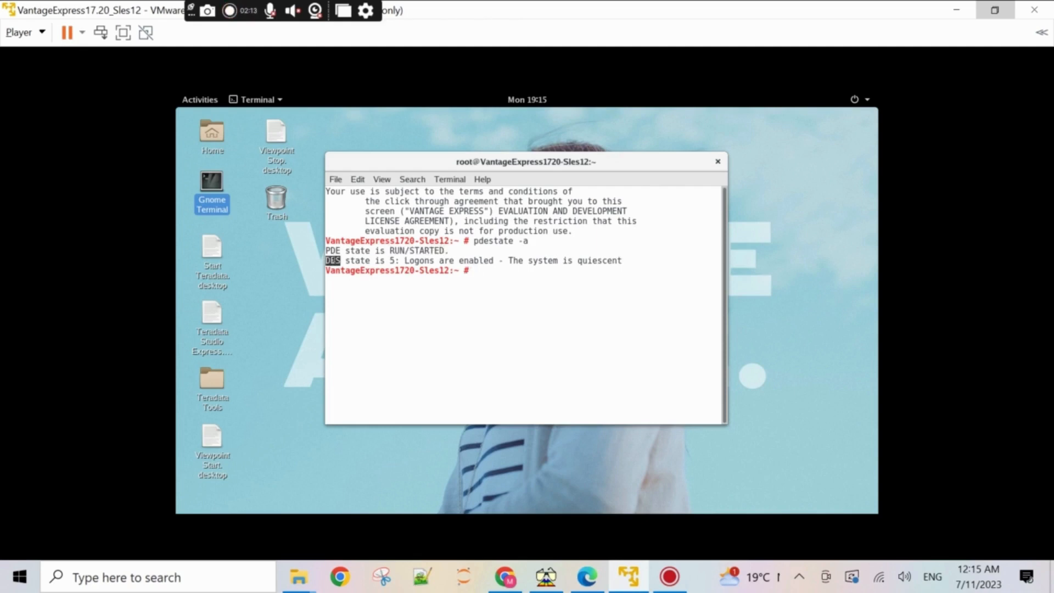
click(399, 258)
drag(399, 258, 623, 260)
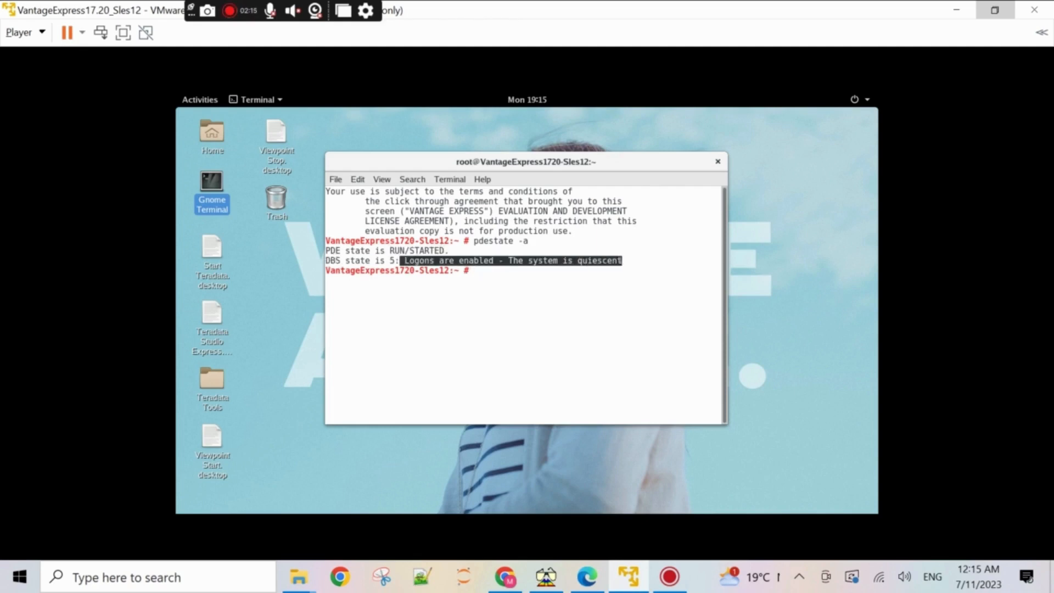
click(539, 276)
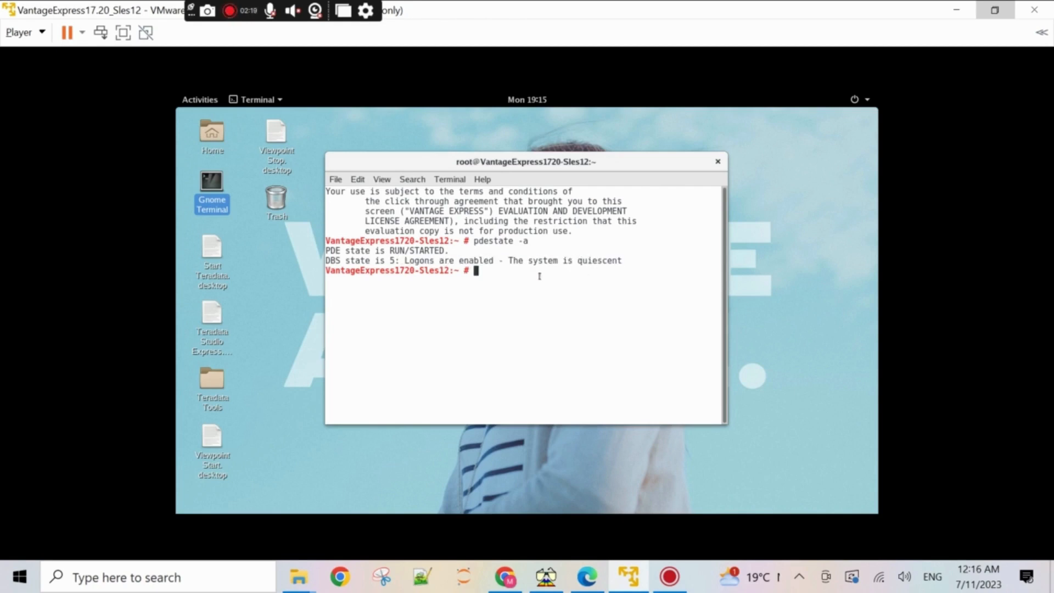
Step: Trust and launch Teradata Studio Express, then move the terminal window back into view
click(209, 322)
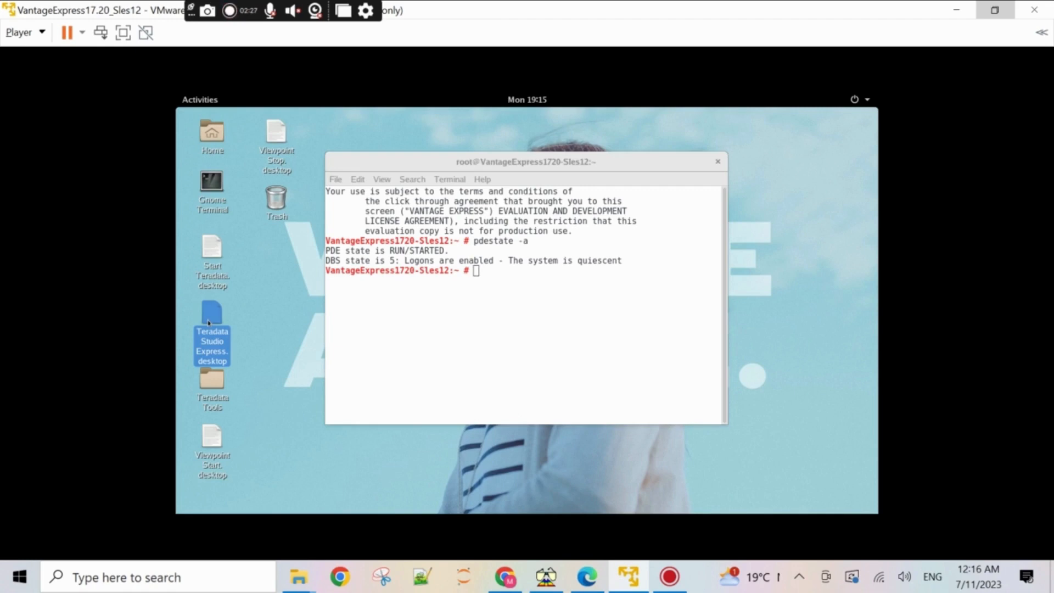
double_click(208, 323)
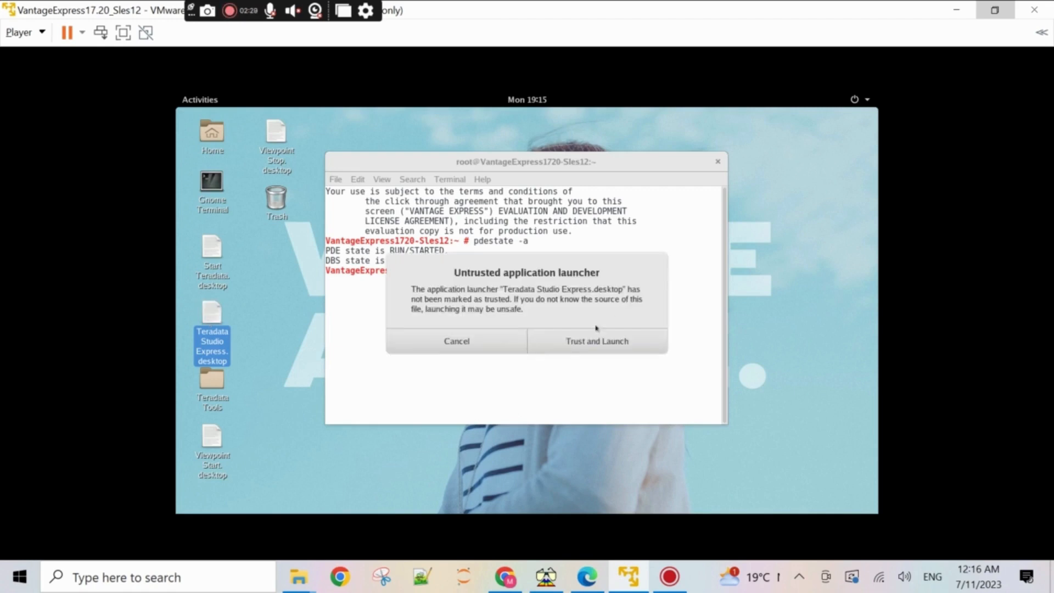
click(578, 341)
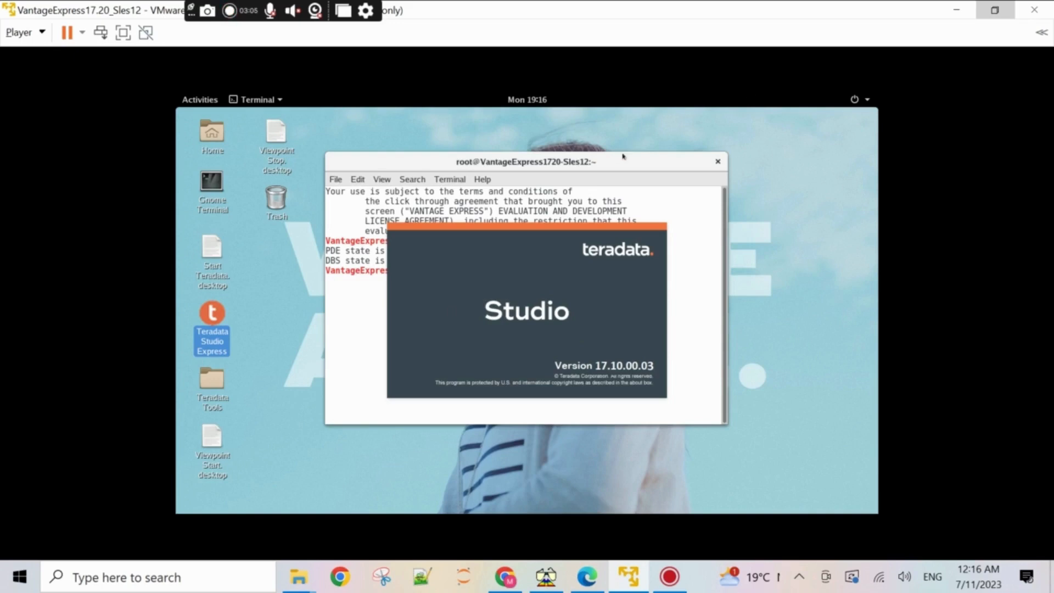
drag(621, 152, 661, 141)
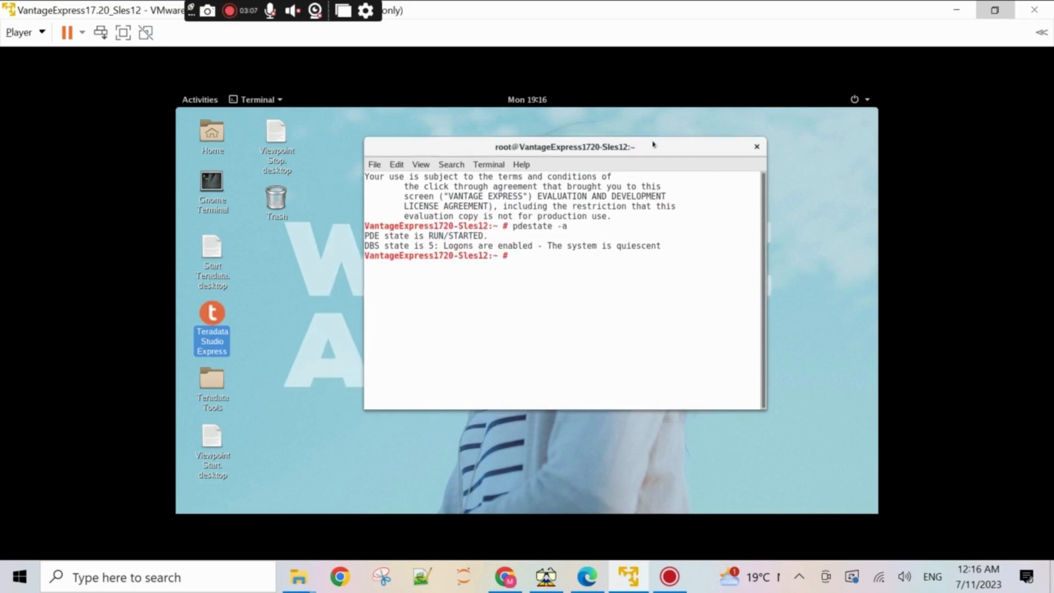
drag(583, 133, 582, 135)
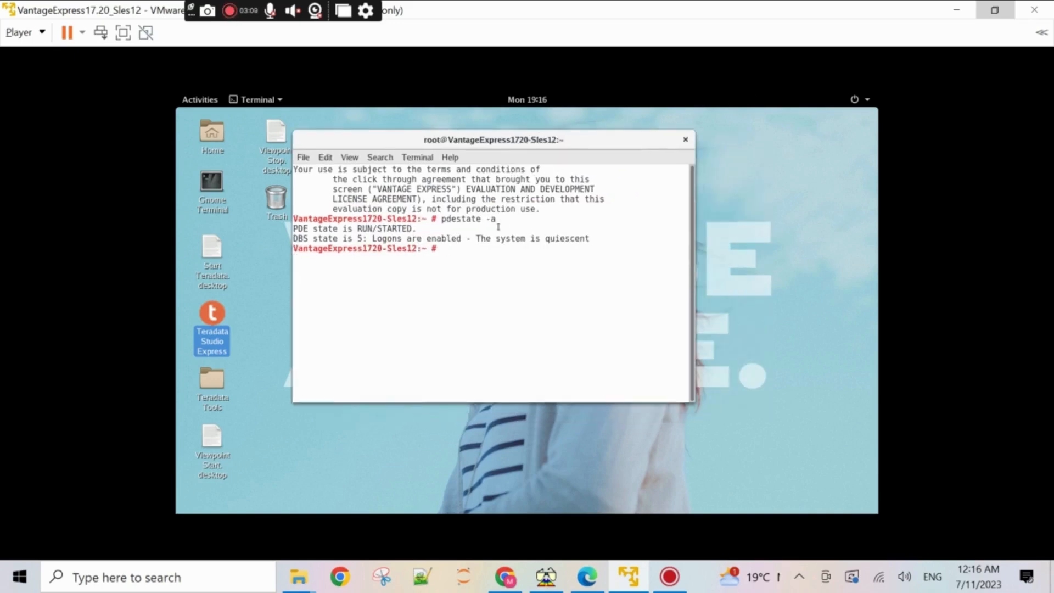
Step: Start bteq and log on with .logon localhost/dbc and the account password
text(bteq)
key(Return)
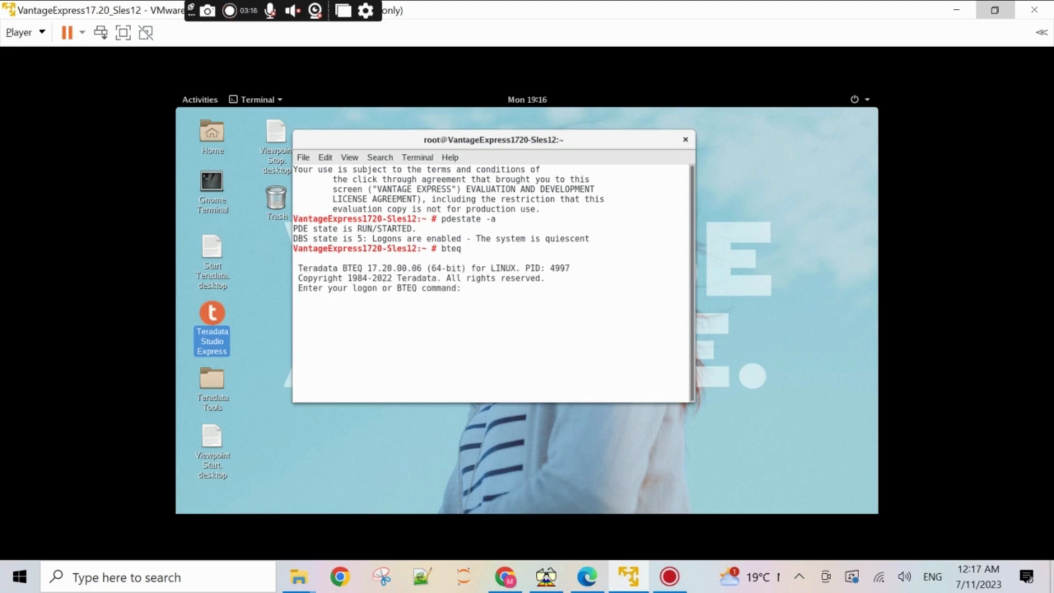
text(.logon localhost)
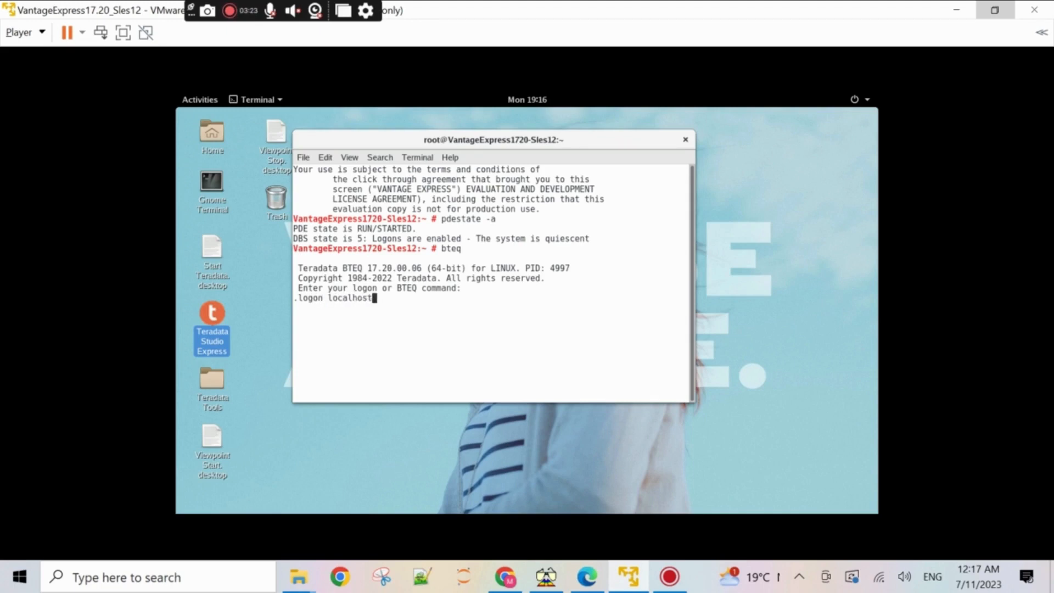
text(/dbc)
key(Return)
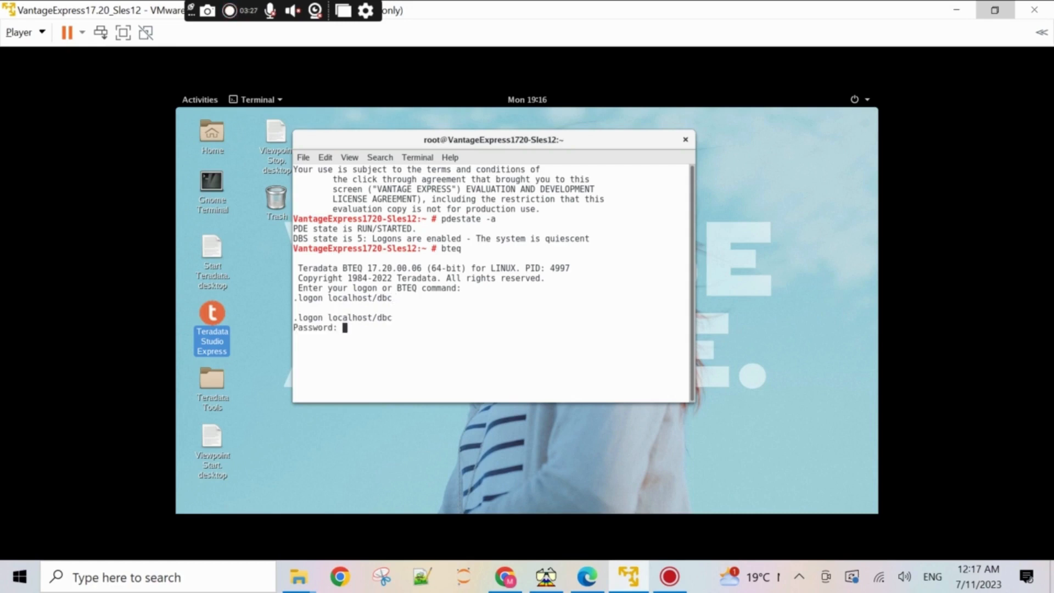
key(Return)
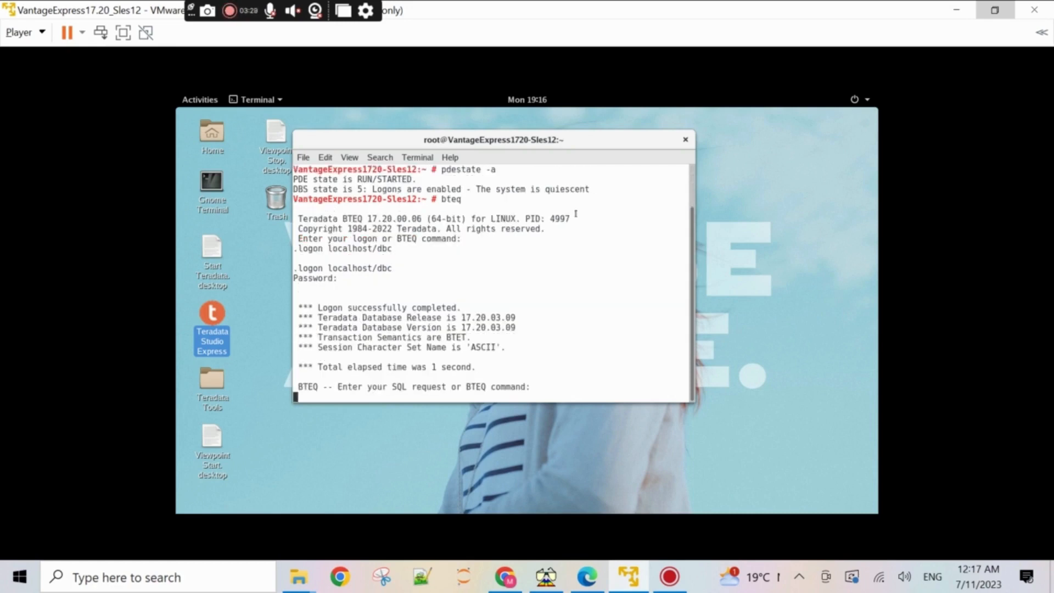
Step: Highlight the bteq command and localhost/dbc logon target, then enter select user;
double_click(450, 199)
click(353, 267)
double_click(352, 267)
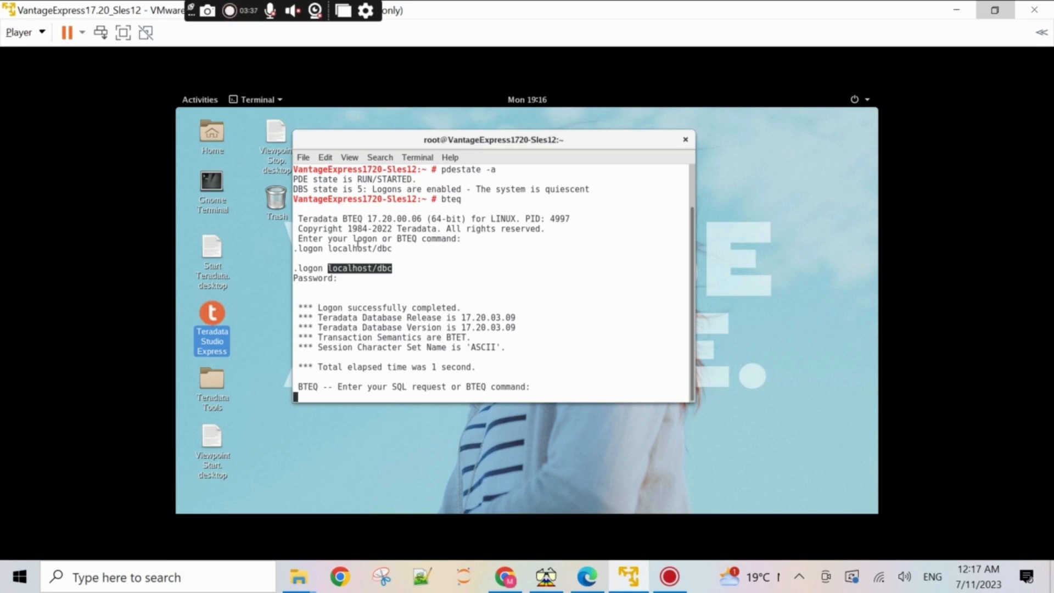
double_click(357, 248)
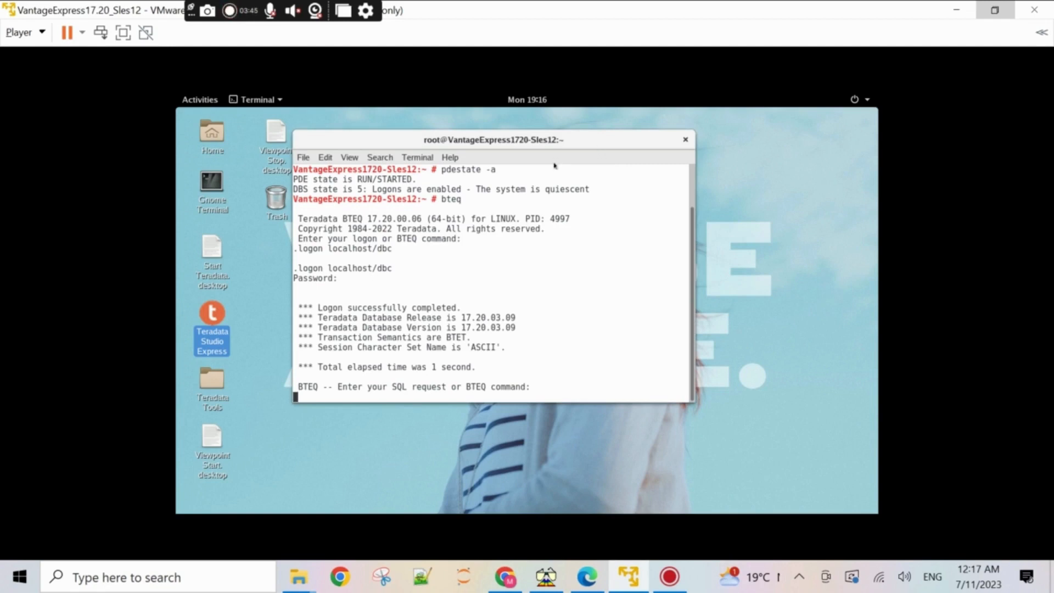
text(select user;)
Step: Confirm the user is DBC, then run select * from dbc.databasesv where databasename='dbc';
key(Return)
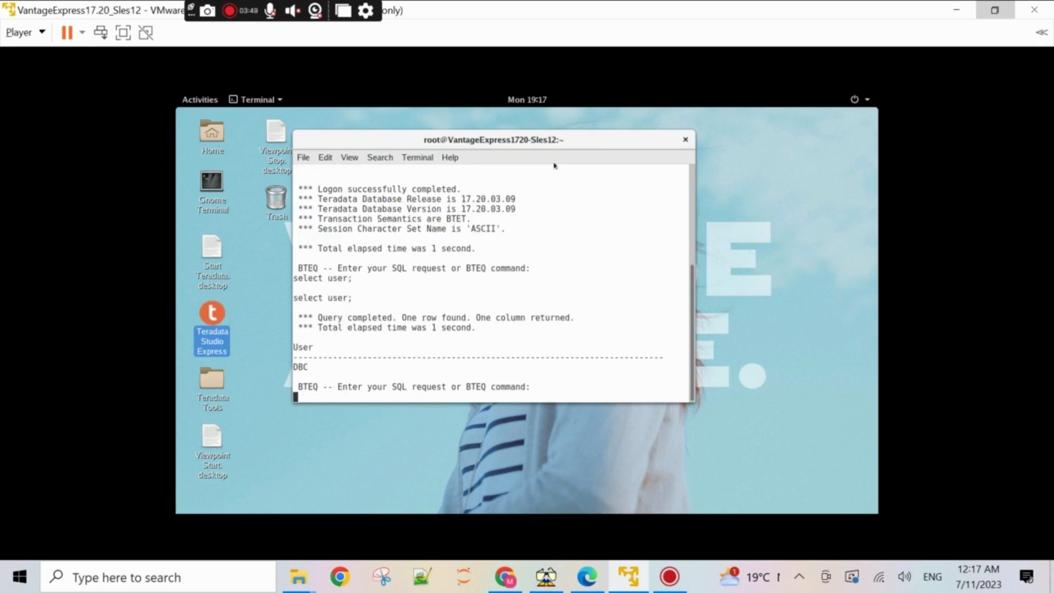
double_click(301, 367)
scroll(345, 367, up, 5)
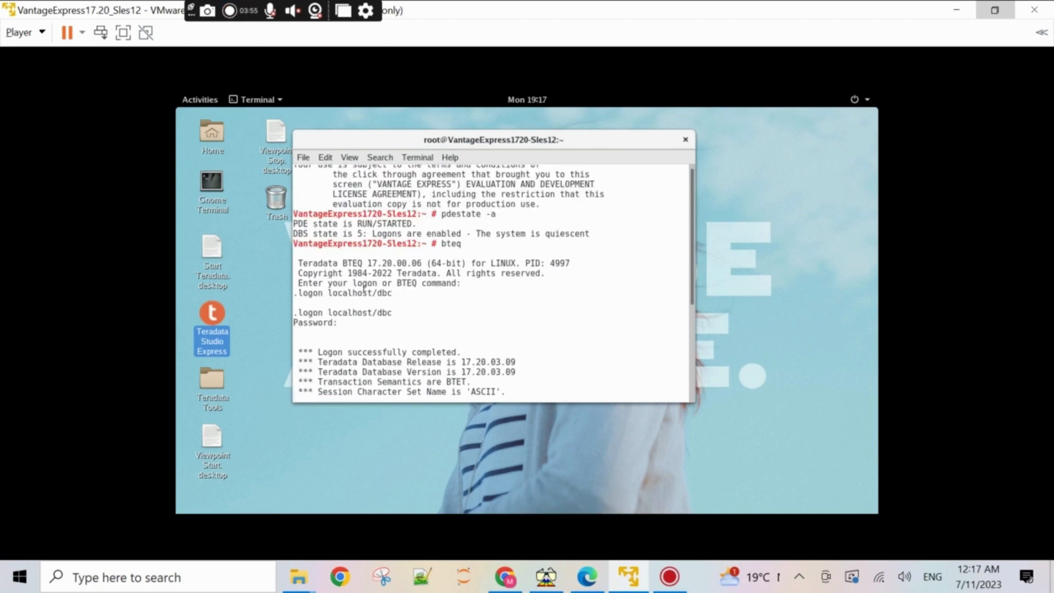
double_click(382, 292)
scroll(451, 295, down, 5)
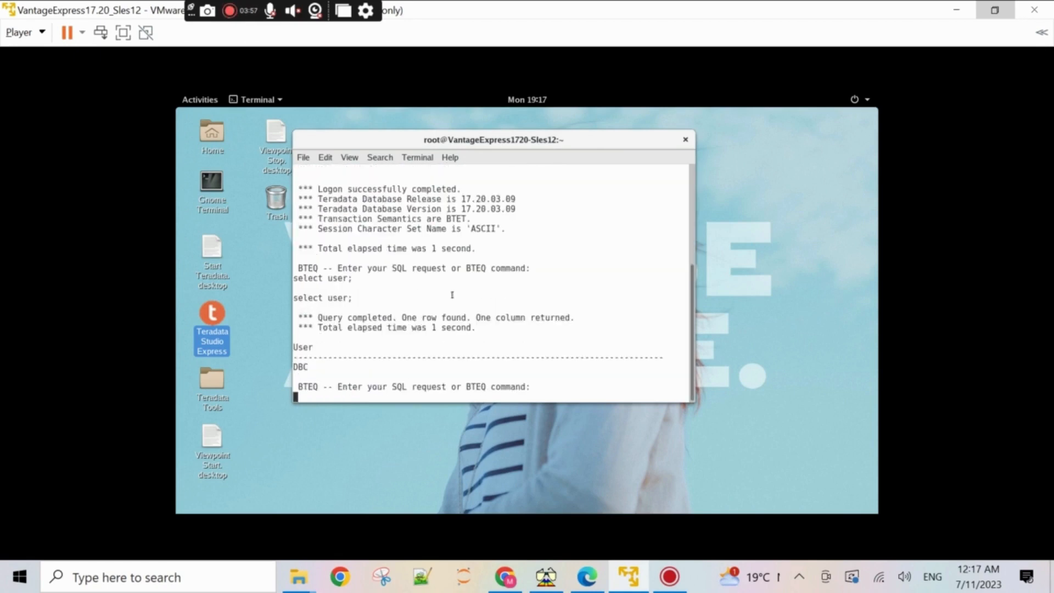
text(select * fr)
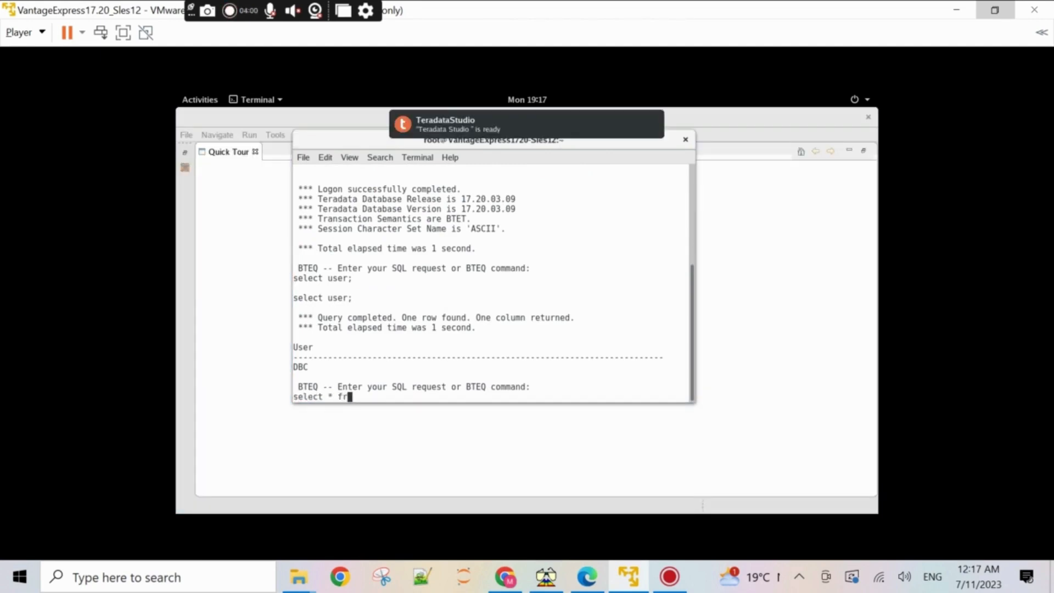
text(om dbc.databasesv whe)
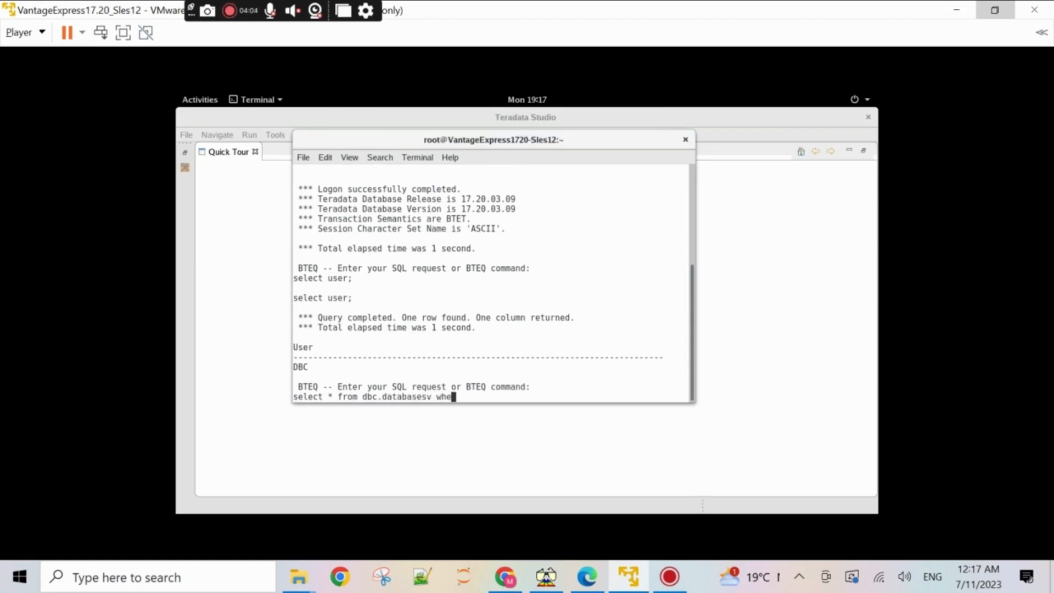
text(re database)
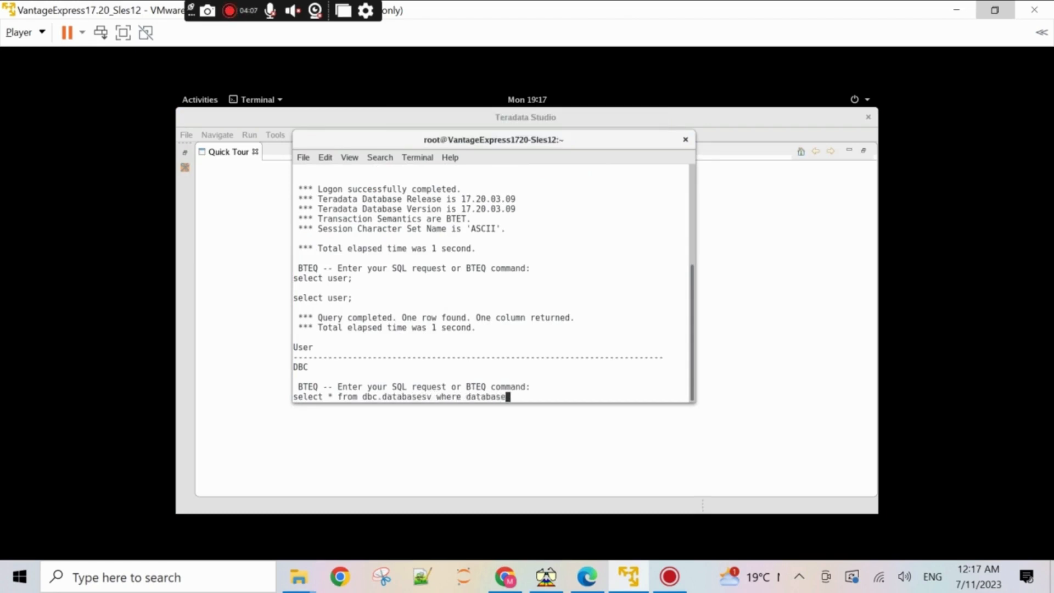
text(name='dbc')
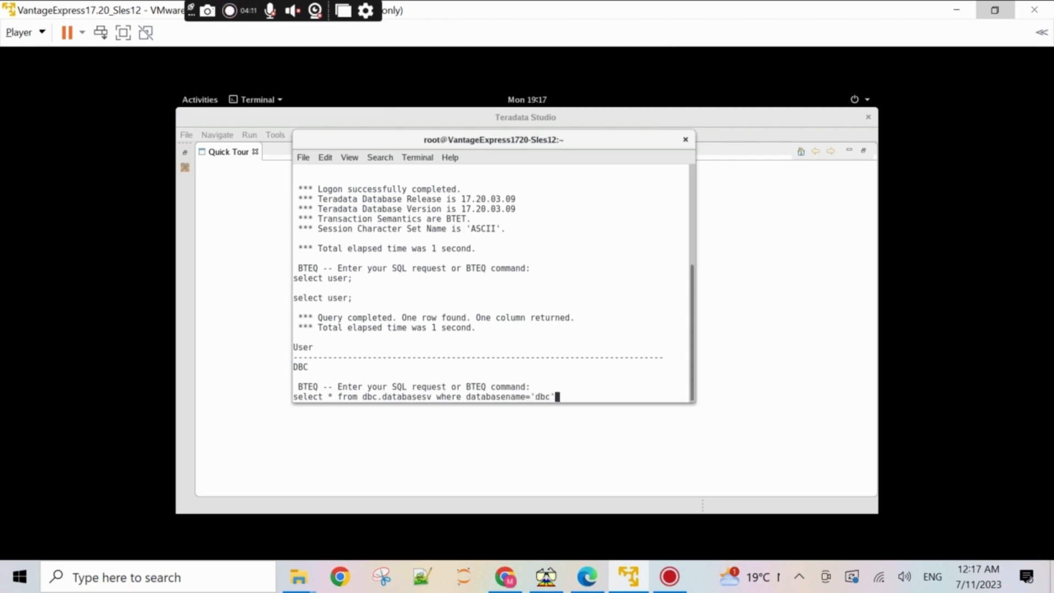
text(;)
key(Return)
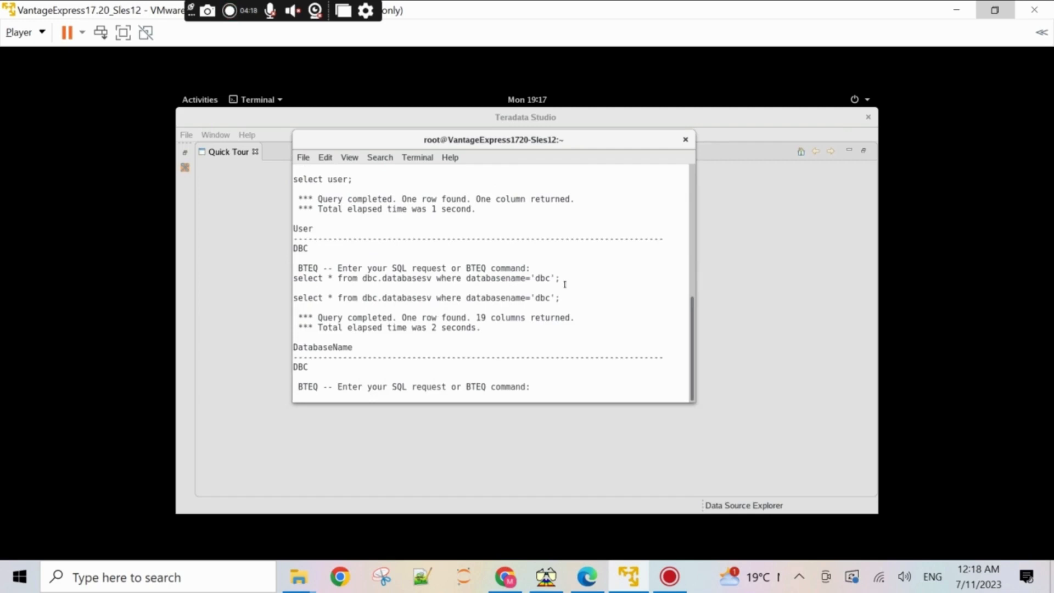
Step: Apply .set width 200; and rerun the dbc.databasesv query with the wider output
text(.set )
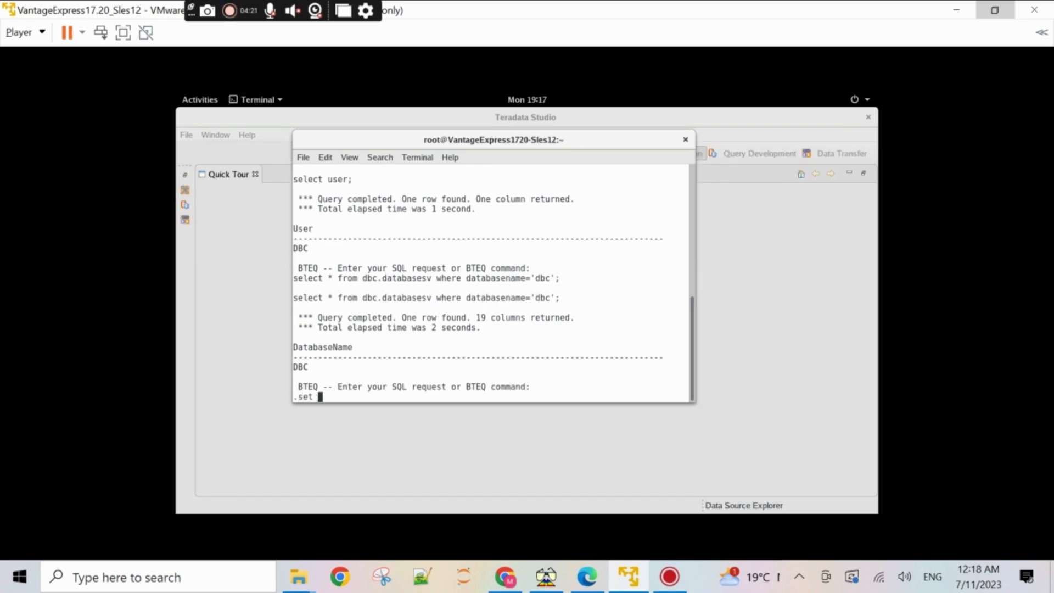
text(width)
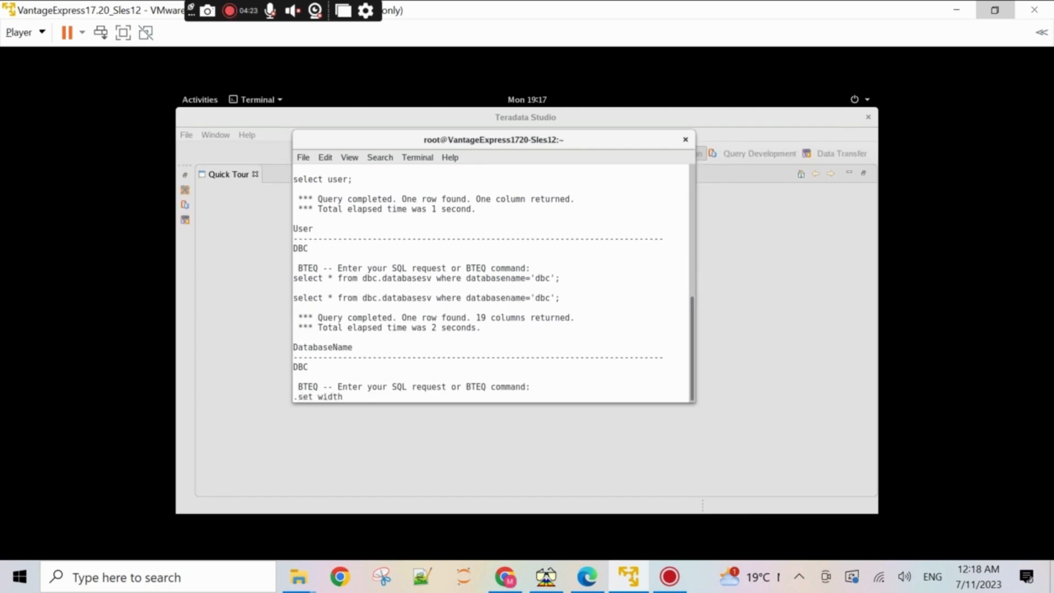
text( 200;)
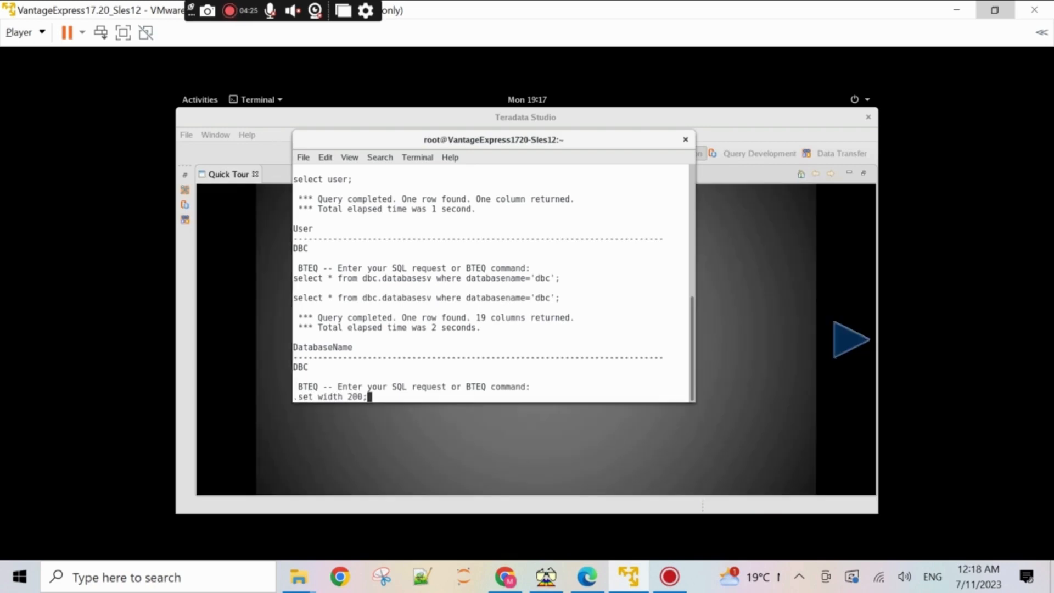
key(Return)
key(Up)
key(Up)
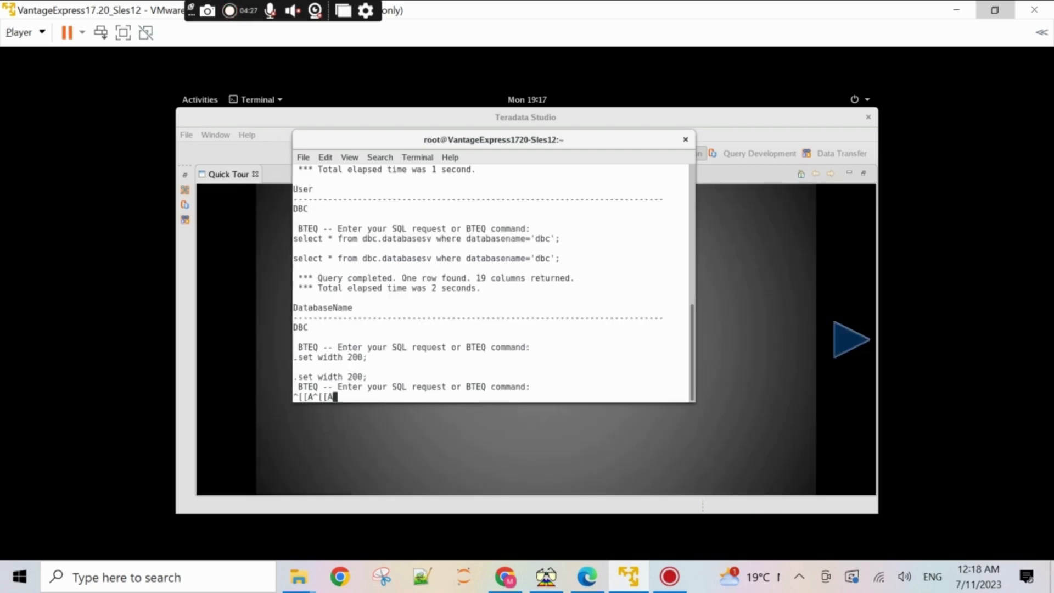
key(Up)
key(Up)
key(BackSpace)
key(BackSpace)
key(BackSpace)
key(BackSpace)
key(BackSpace)
key(BackSpace)
key(BackSpace)
key(BackSpace)
key(BackSpace)
key(BackSpace)
key(BackSpace)
key(BackSpace)
key(BackSpace)
key(BackSpace)
text(select * from d)
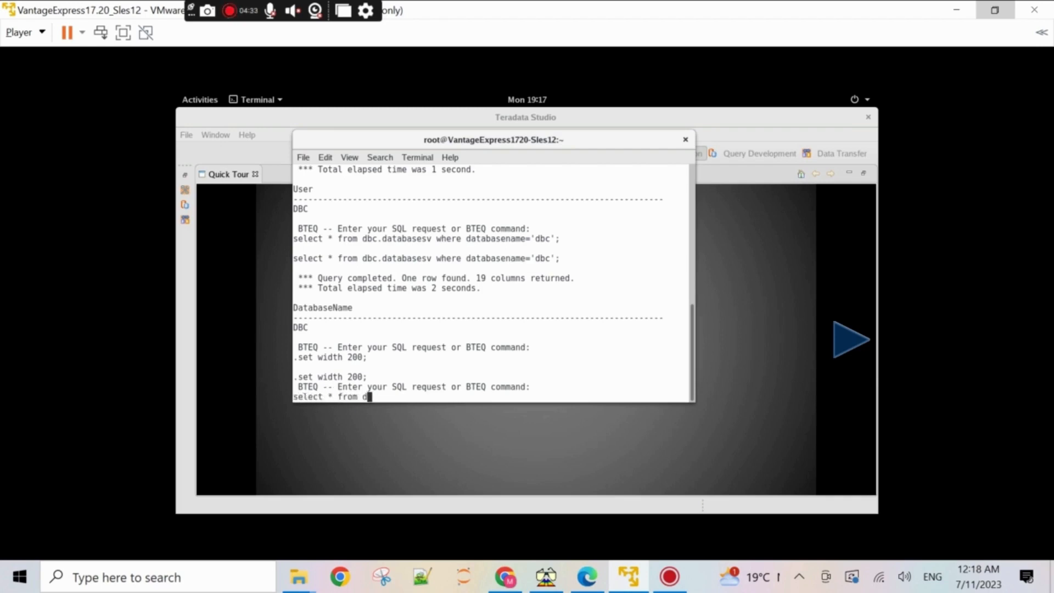
text(bc.database)
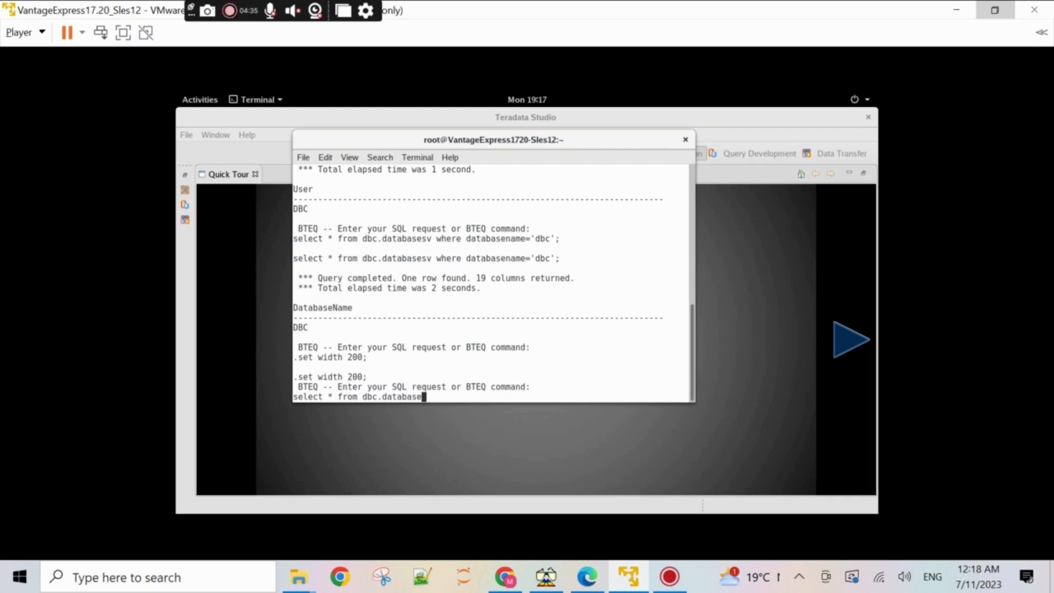
text(sv where databasename)
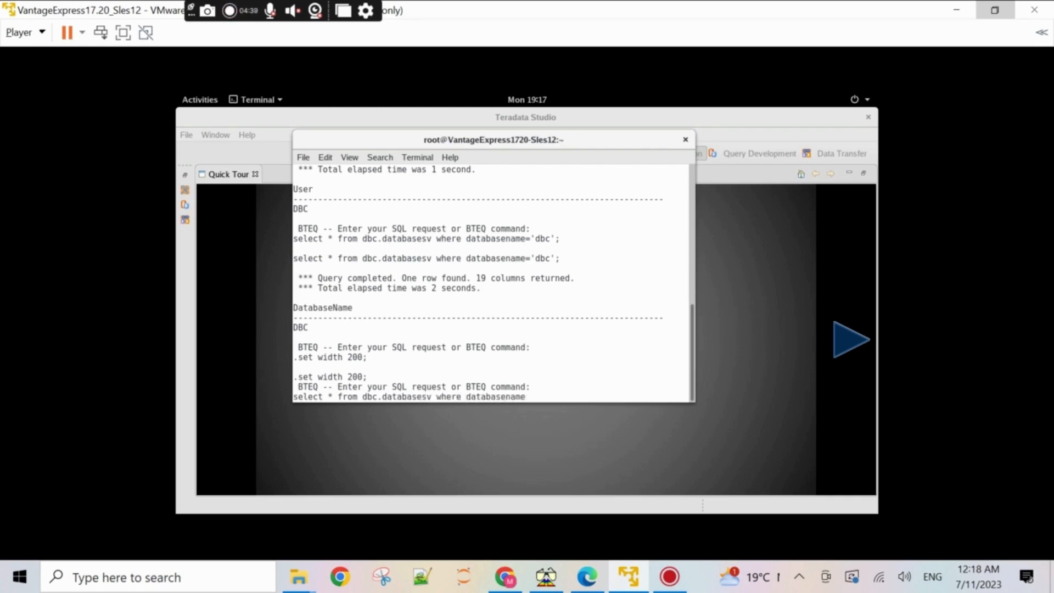
text(='dbc';)
key(Return)
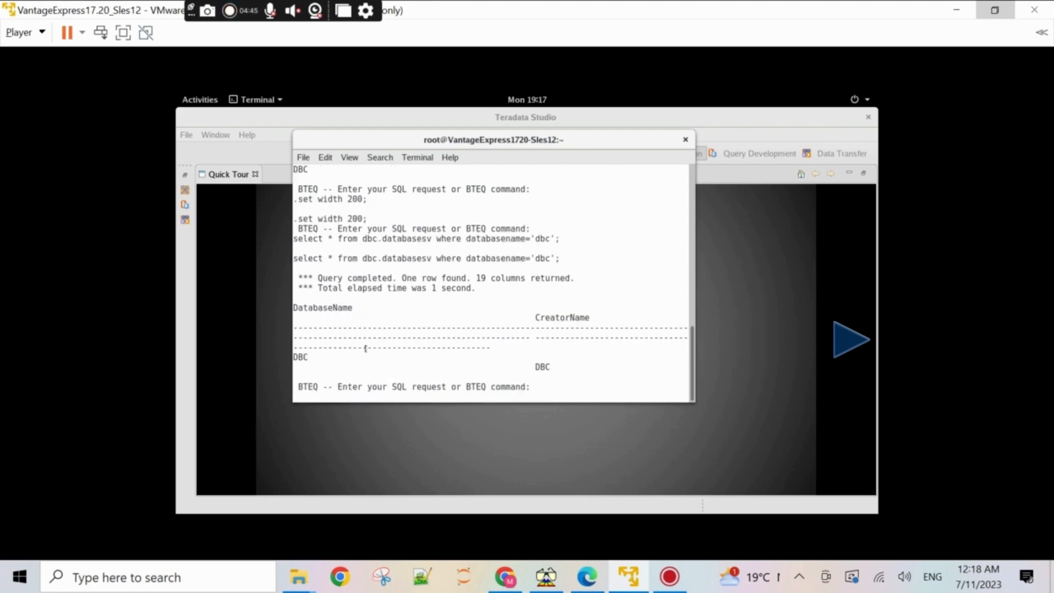
click(277, 301)
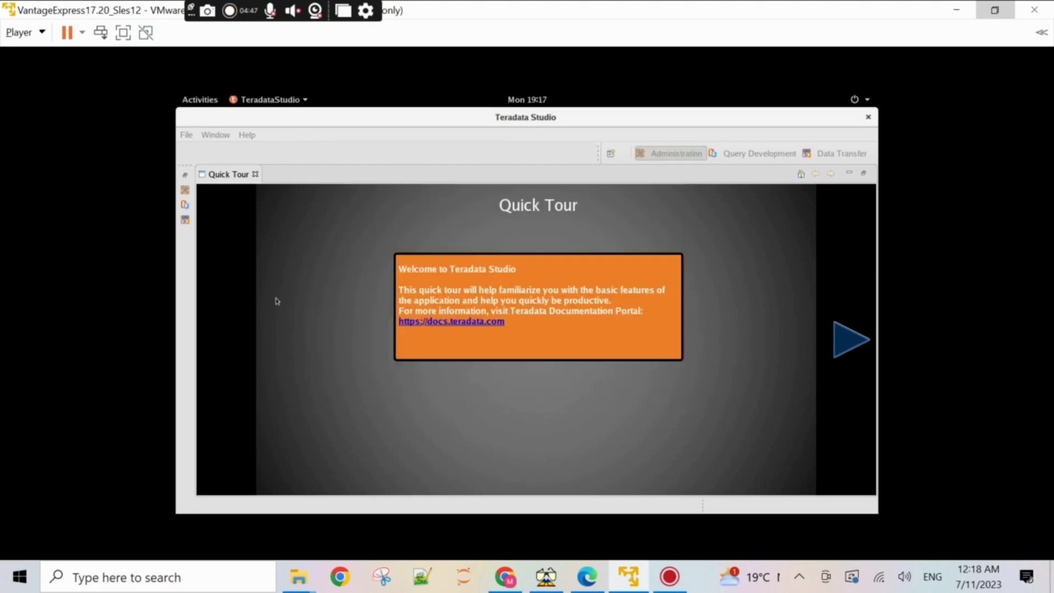
Step: Close the Quick Tour, create a Teradata connection profile, and rename it 'TD connection'
click(255, 174)
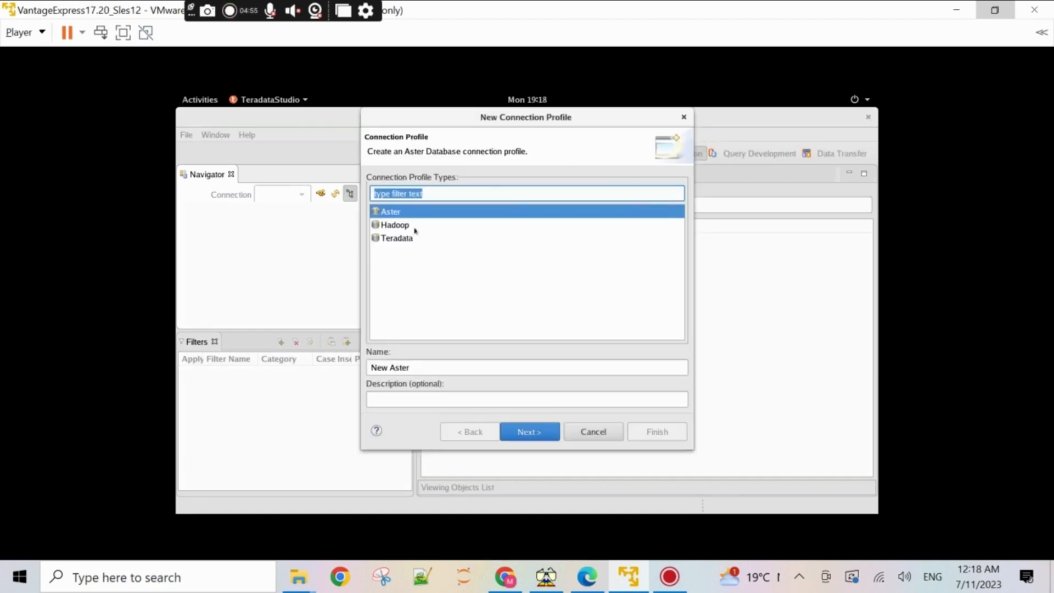
click(397, 239)
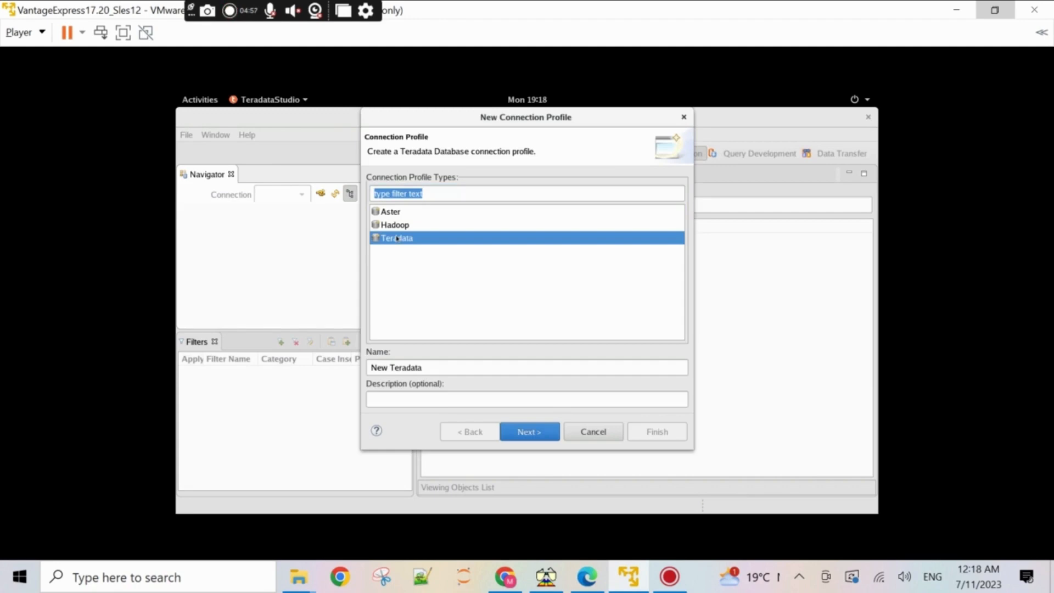
click(523, 431)
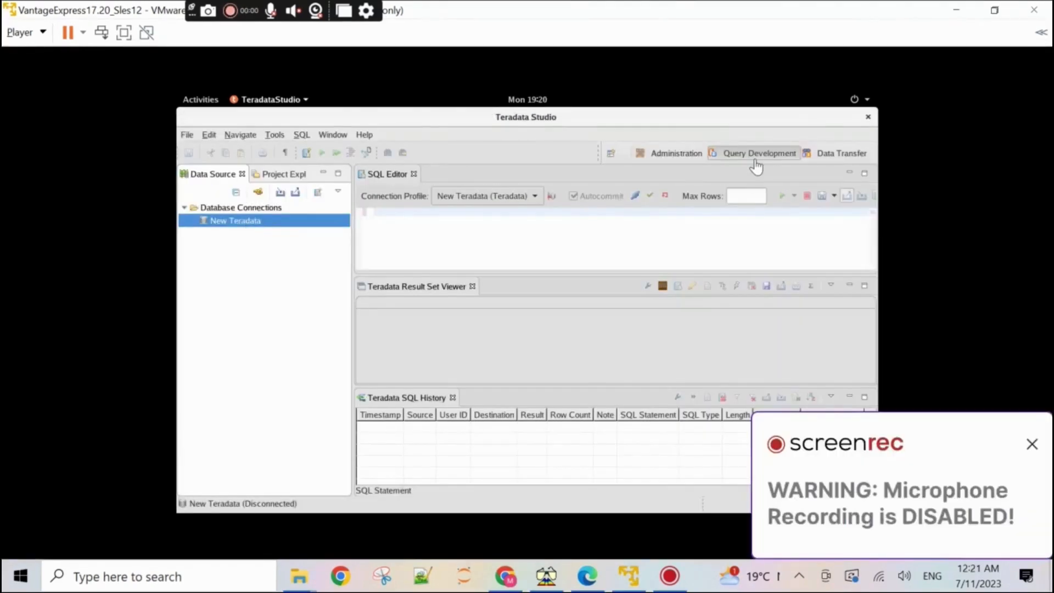
click(1031, 445)
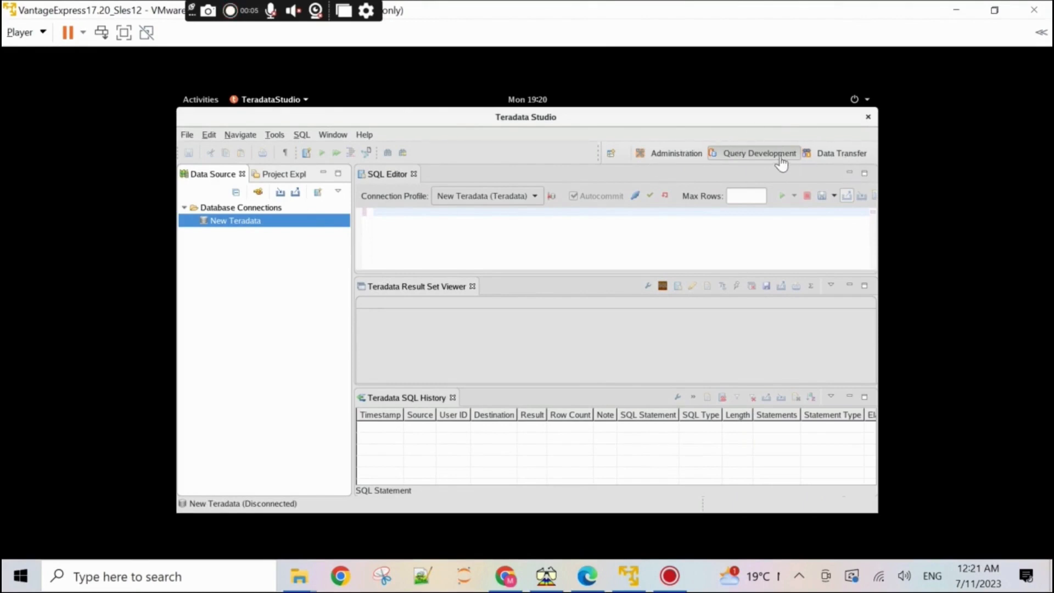
right_click(236, 221)
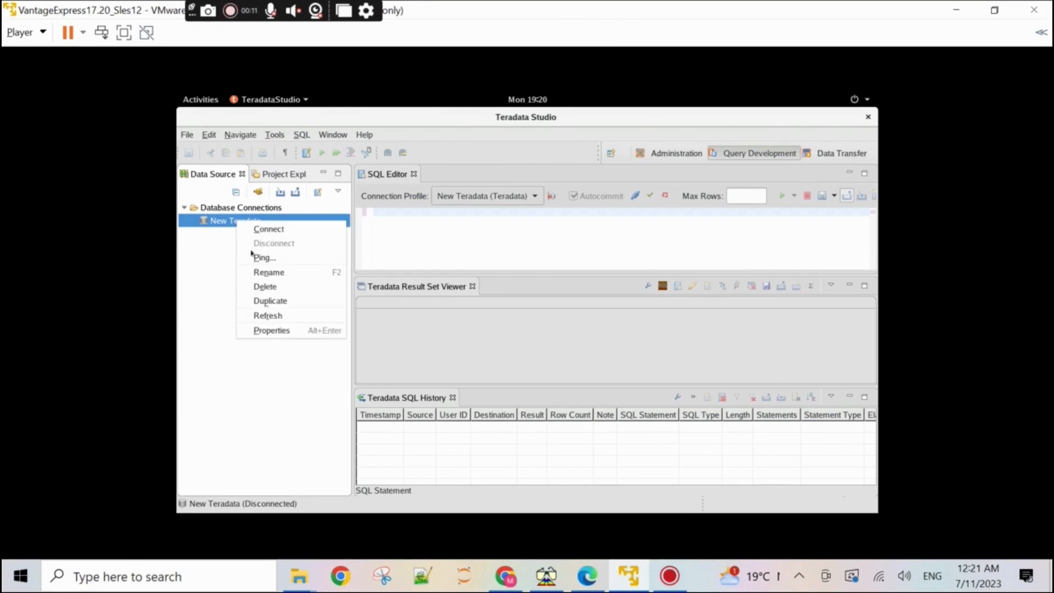
click(273, 330)
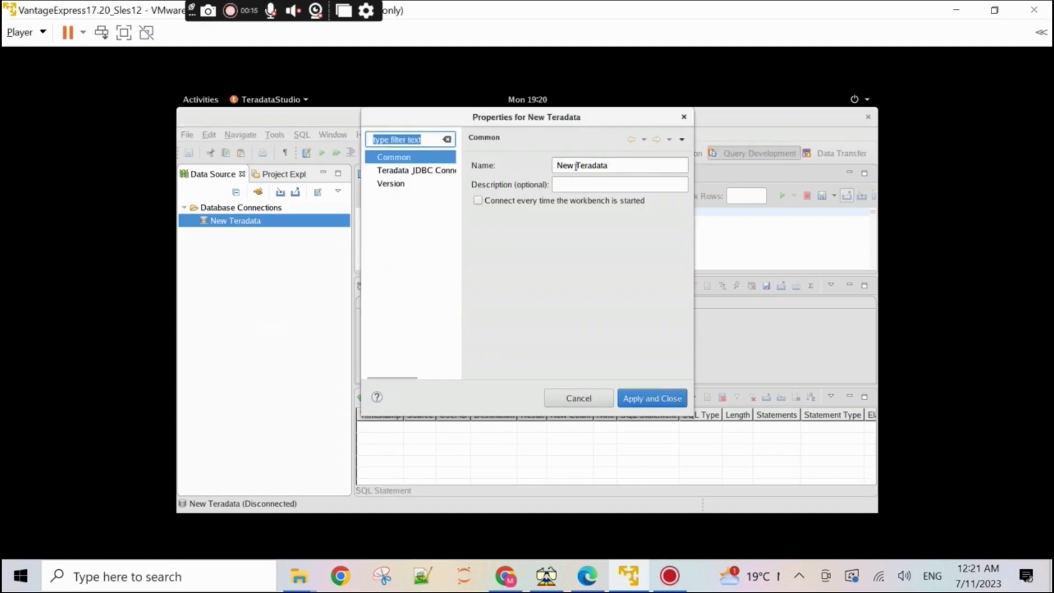
click(611, 166)
drag(611, 165, 495, 163)
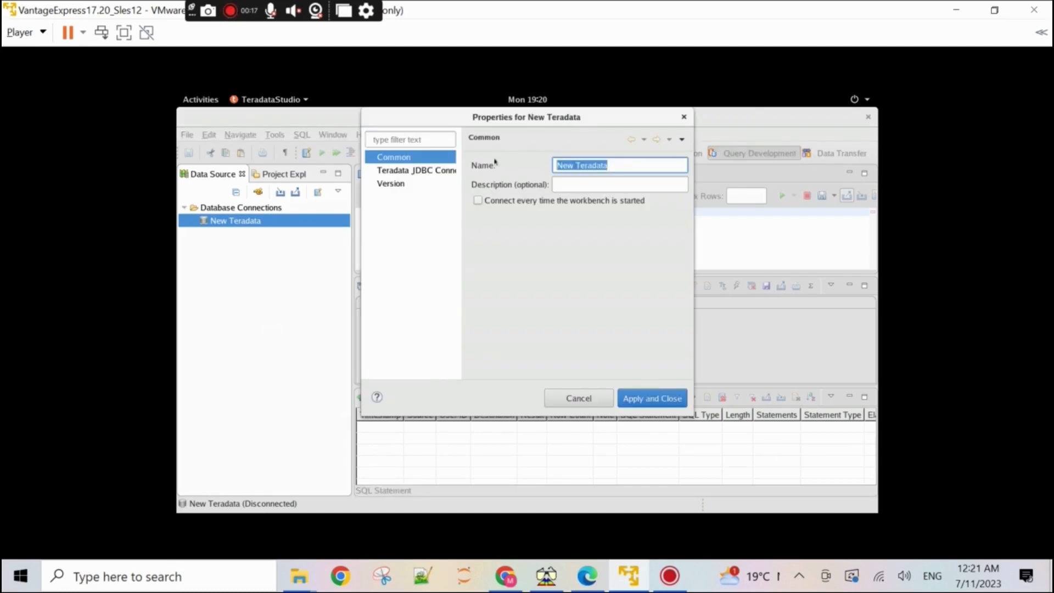
text(TD conne)
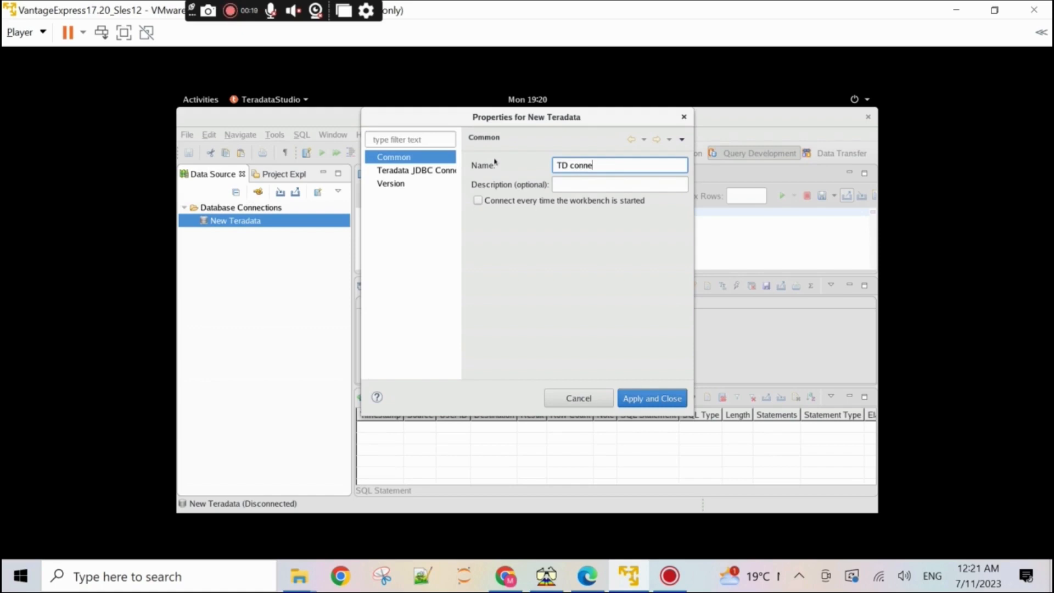
text(ction)
Step: Enter user dbc and its password, confirm the test ping succeeds, then apply and close
click(420, 170)
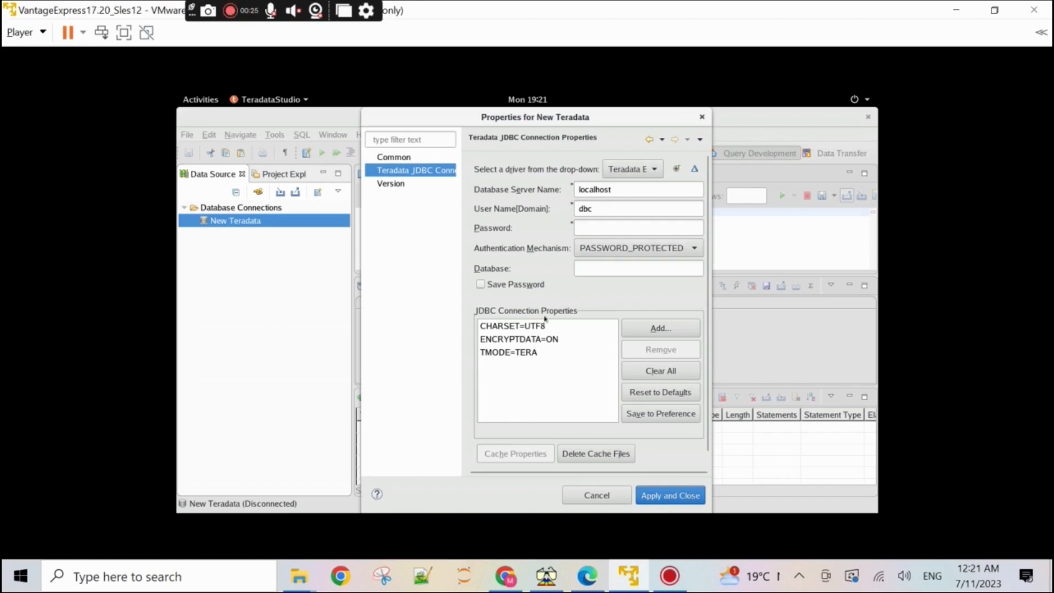
click(604, 209)
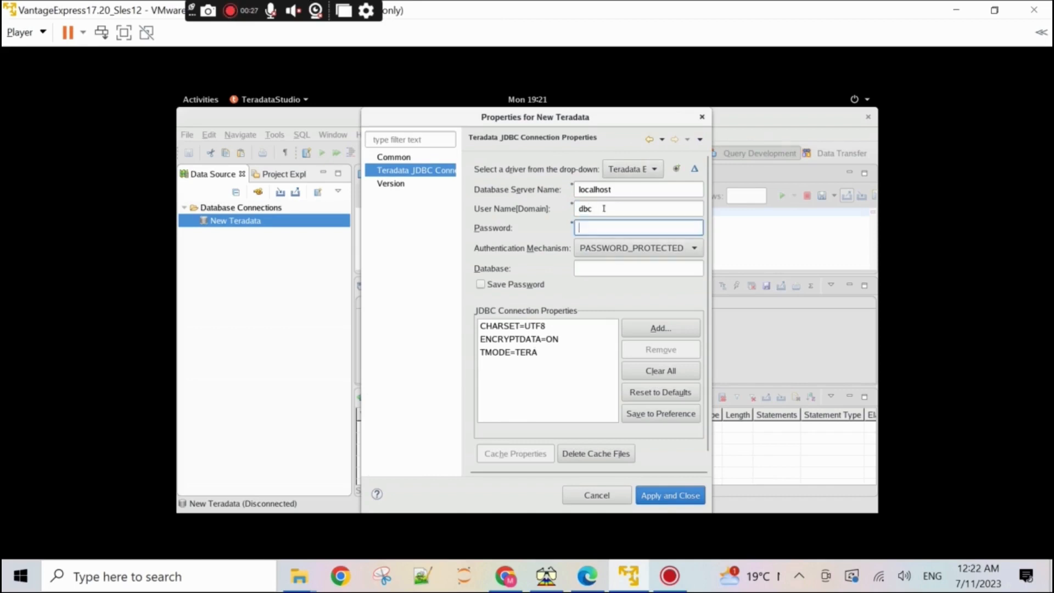
text(dbc)
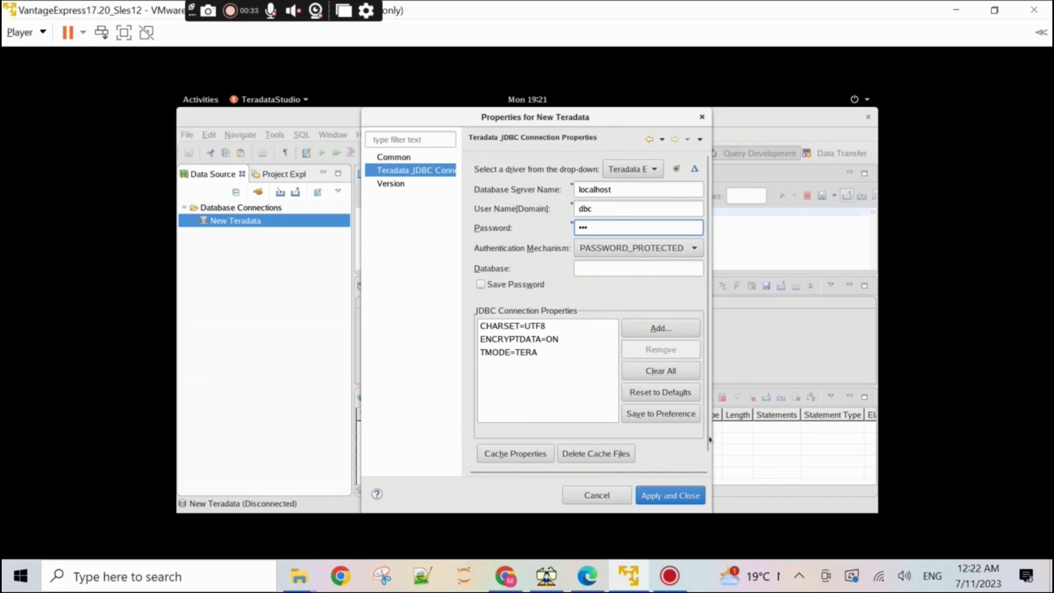
scroll(708, 439, down, 2)
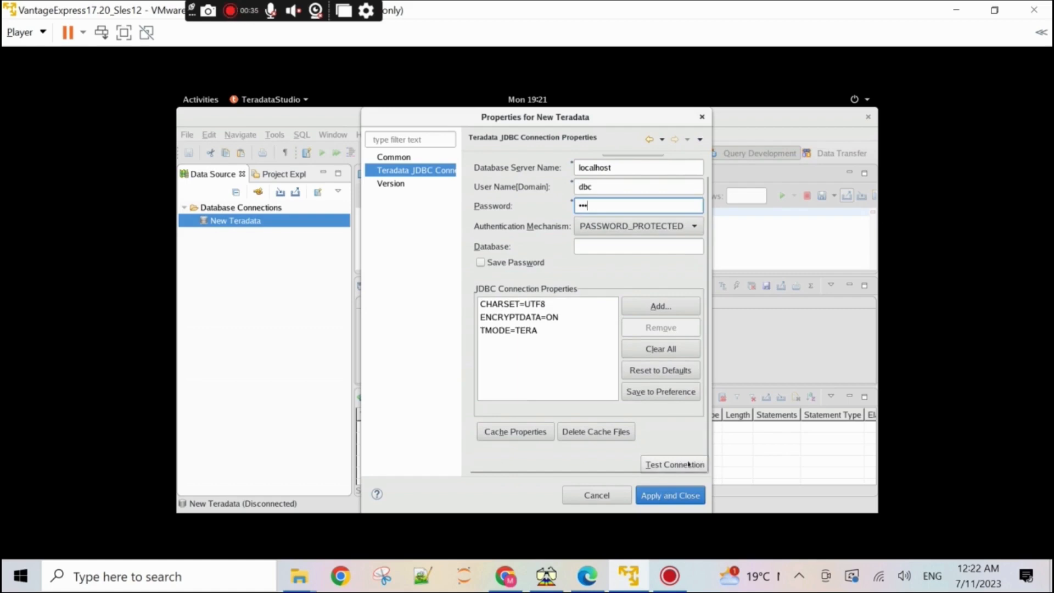
click(688, 464)
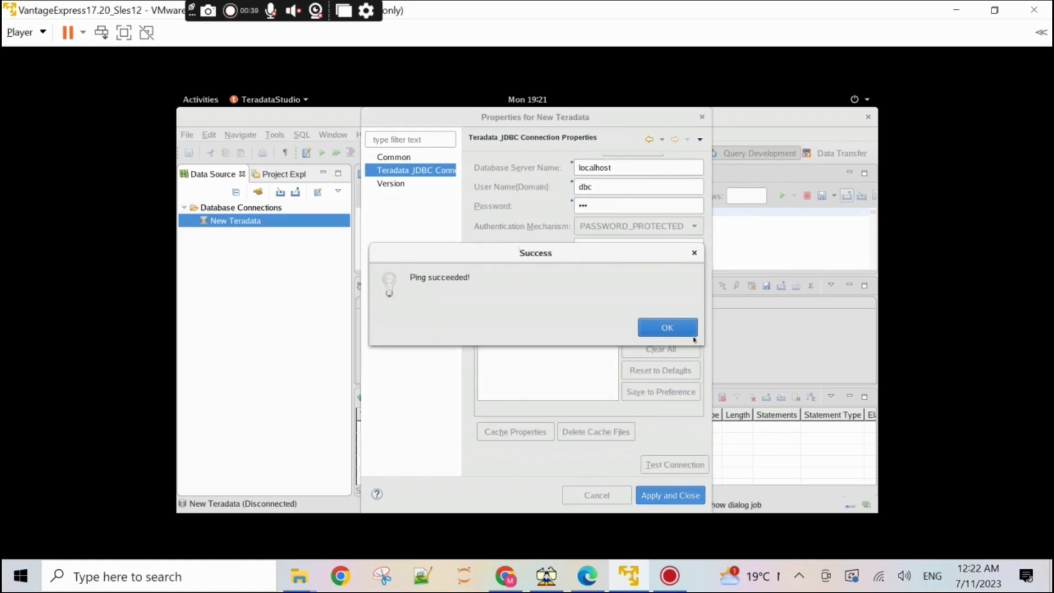
click(675, 329)
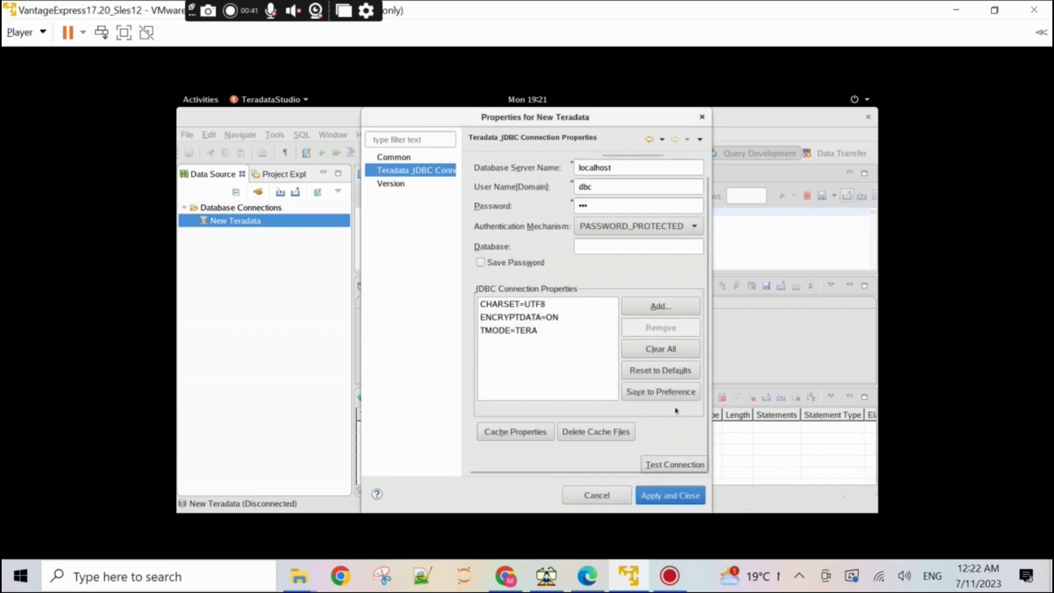
click(389, 187)
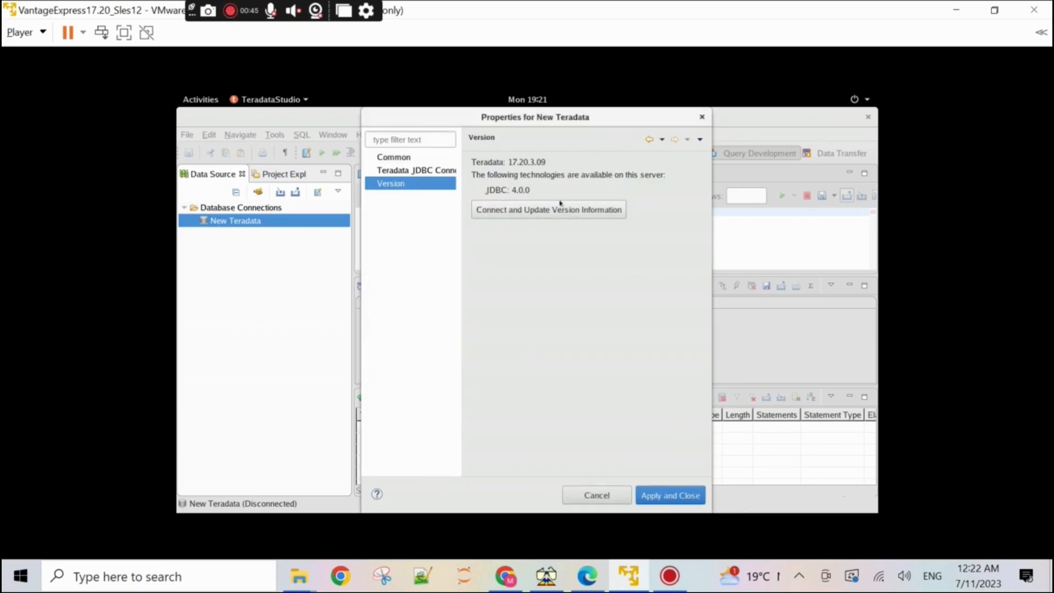
click(659, 498)
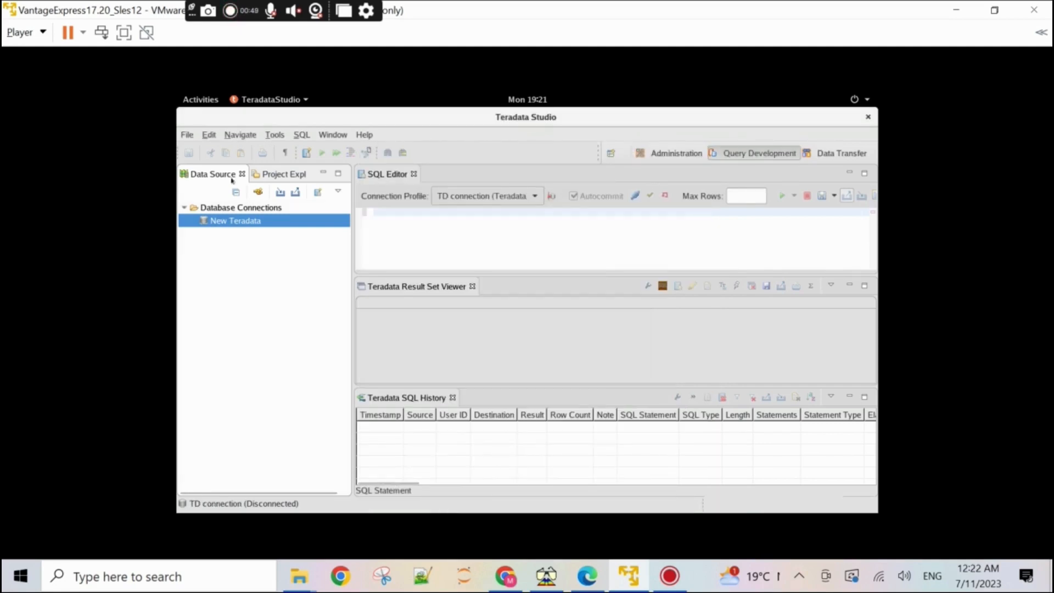
Step: Connect TD connection, then dock Result Set Viewer and SQL History as tabs beside SQL Editor
right_click(223, 222)
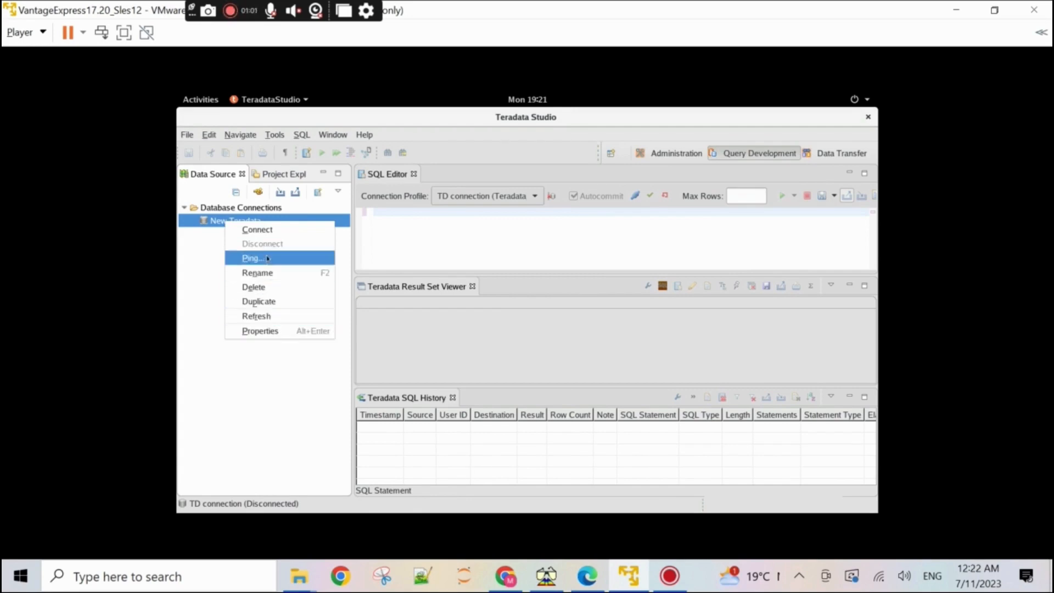
click(265, 230)
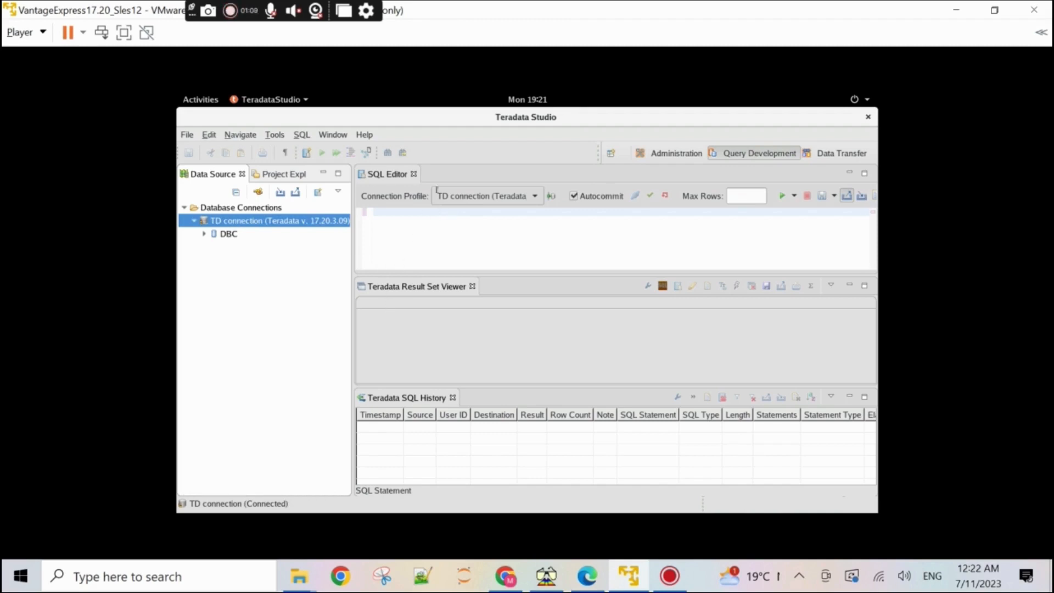
drag(417, 287, 443, 174)
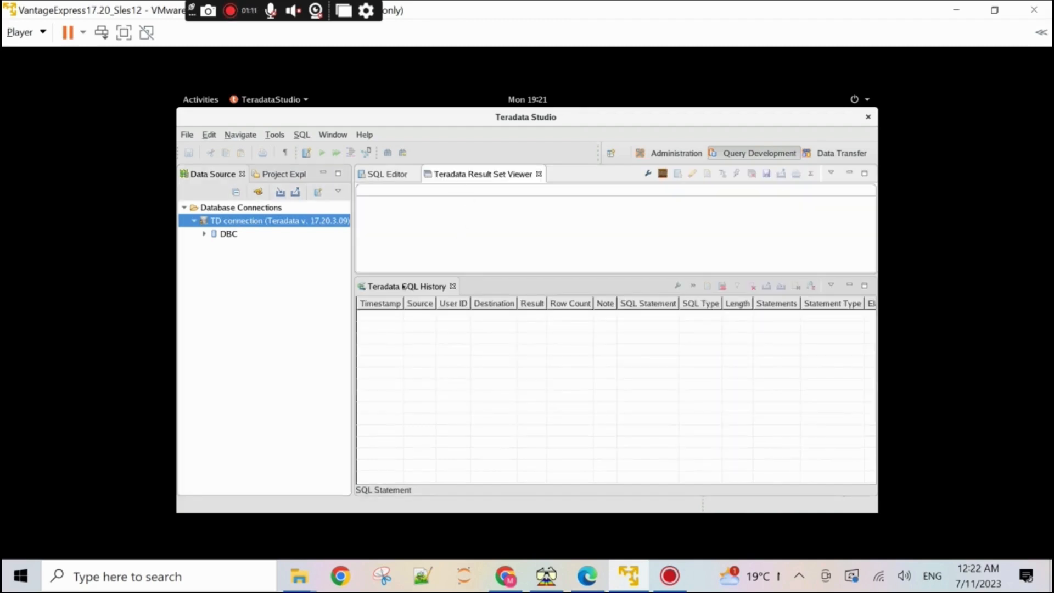
drag(412, 281, 563, 171)
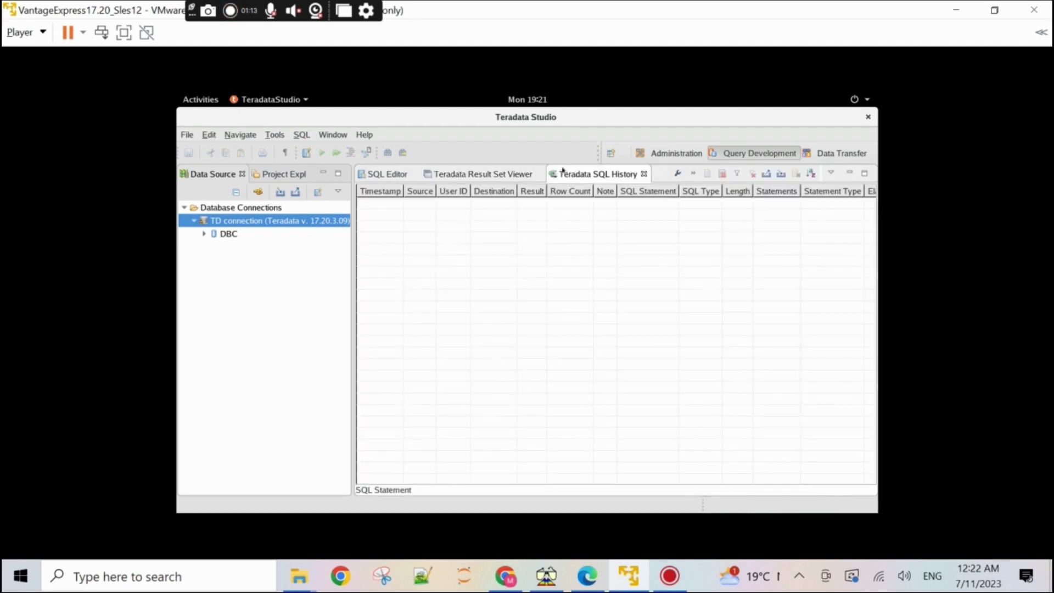
click(395, 173)
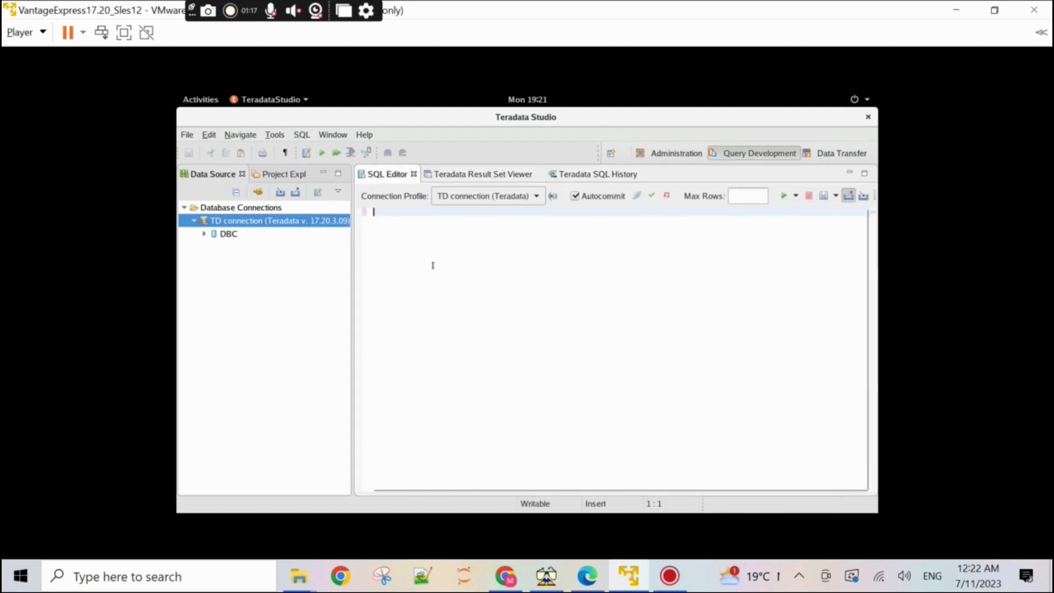
Step: Execute select user; in the SQL Editor
text(select )
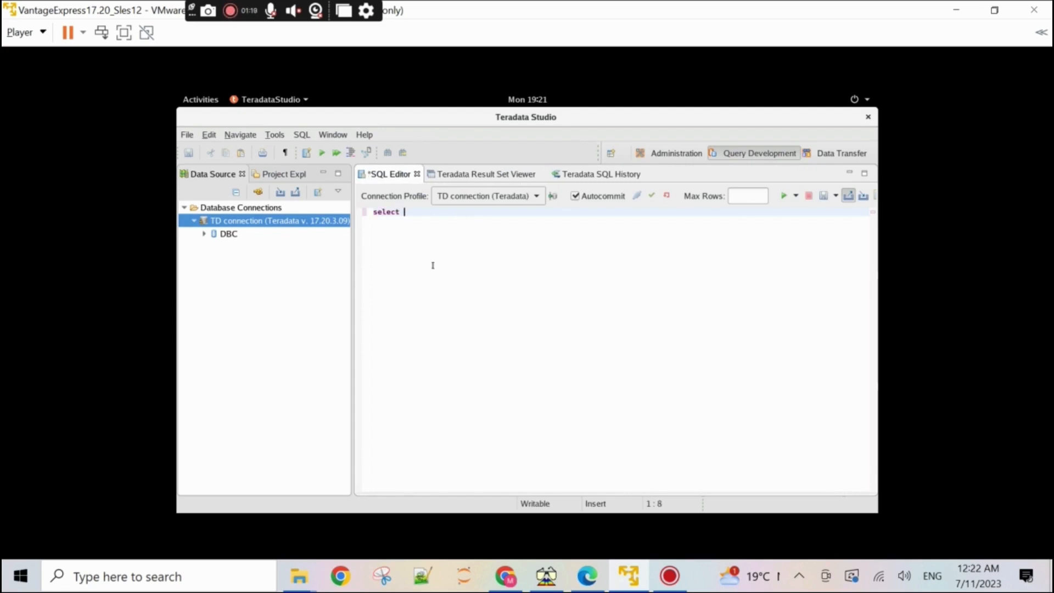
text(user;)
key(shift+Home)
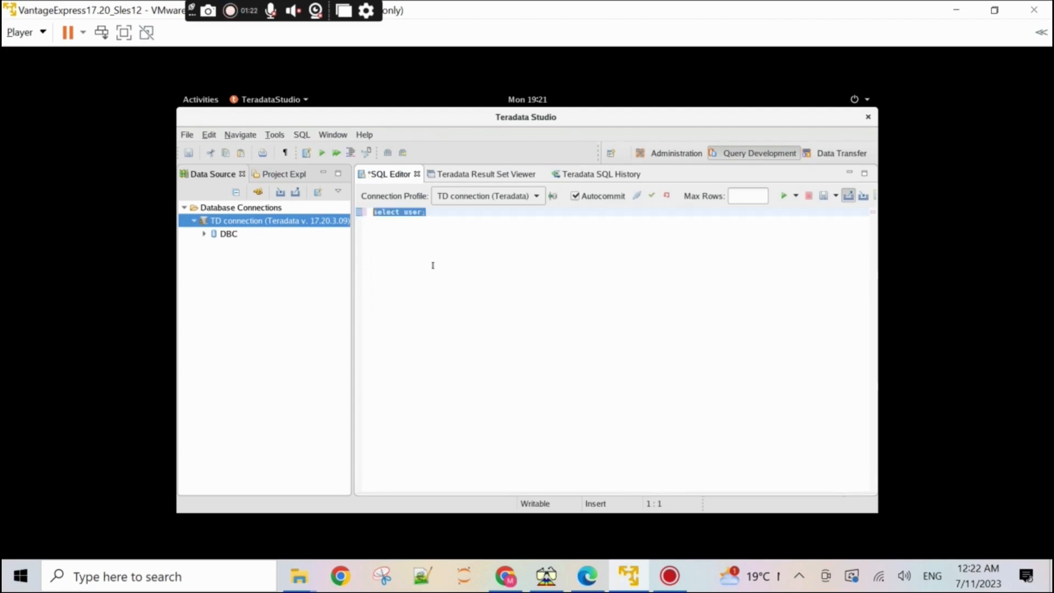
click(324, 154)
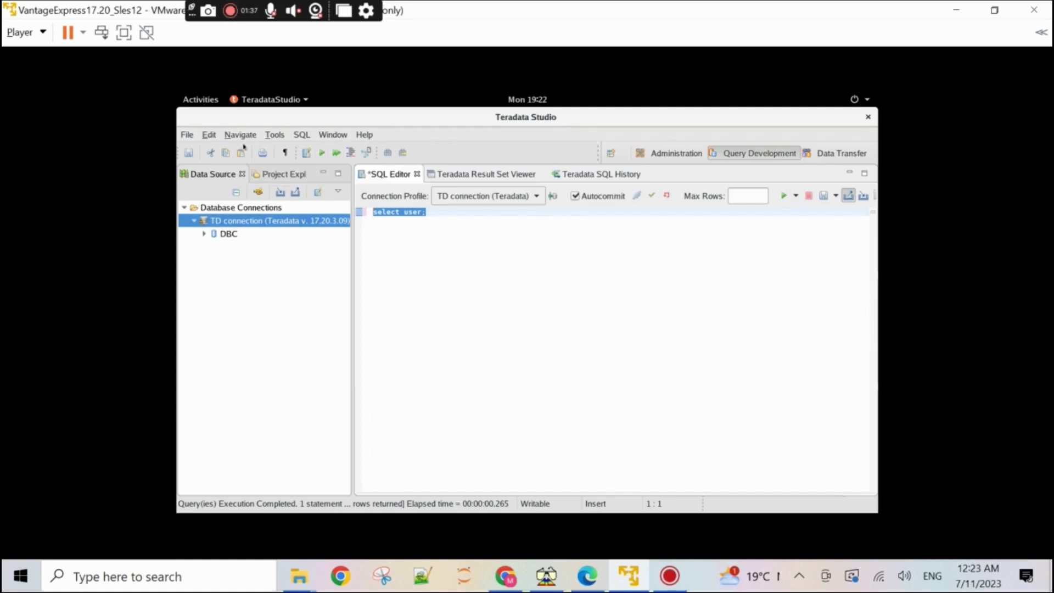
click(434, 216)
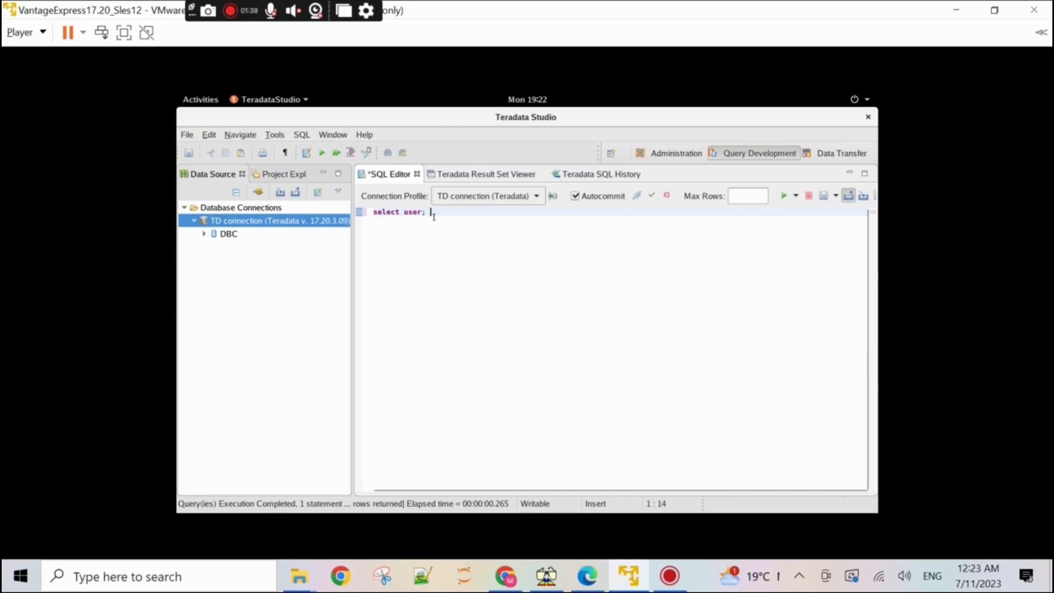
Step: Replace it with select * from dbc.databasesv where databasename='dbc' and execute it
key(ctrl+a)
text(select )
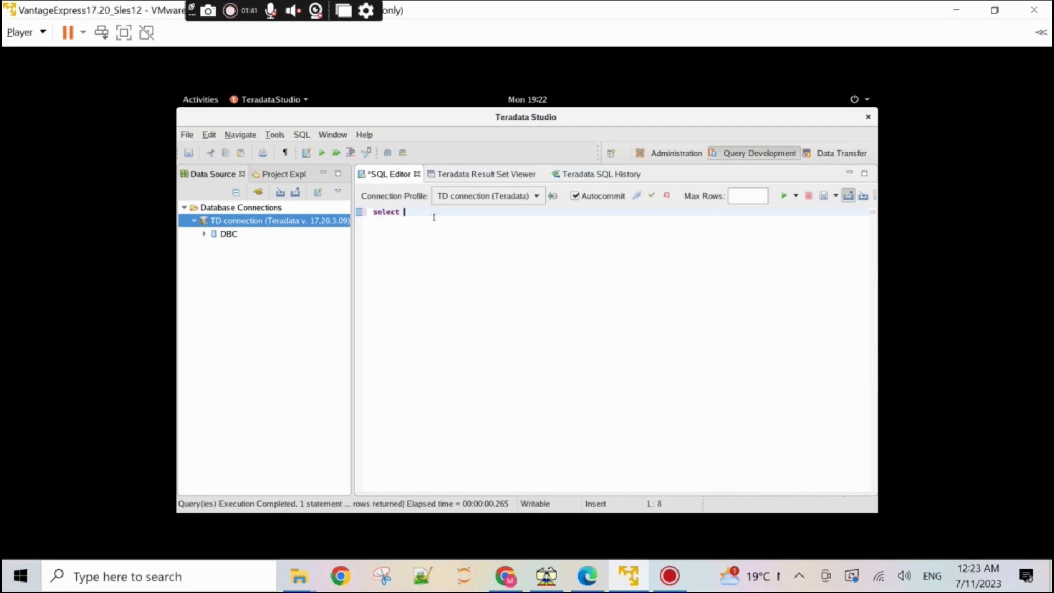
text(* from dbc.databasesv where datab)
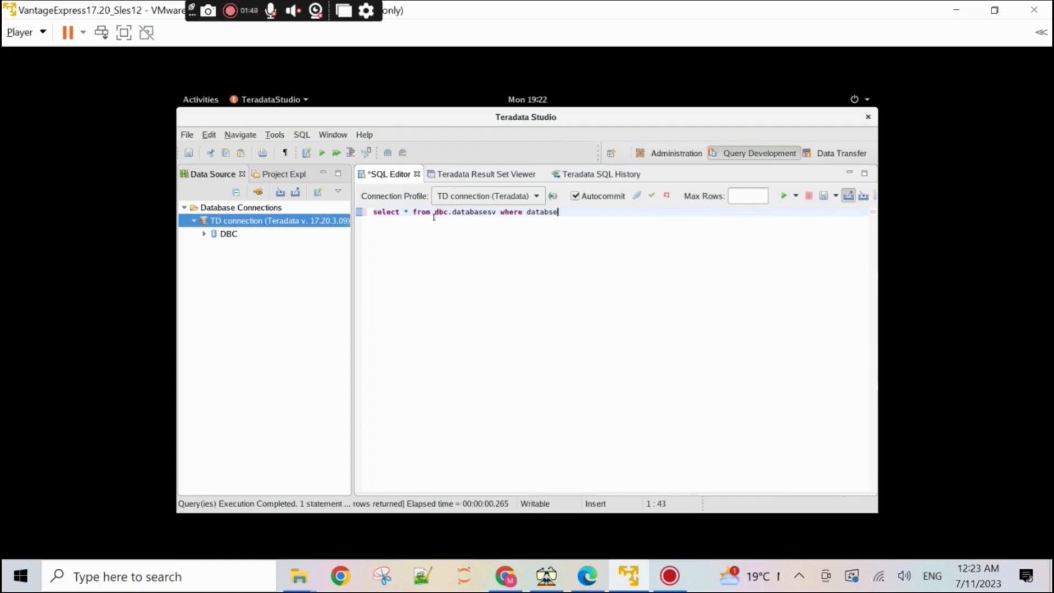
text(asena)
text(me='dbc)
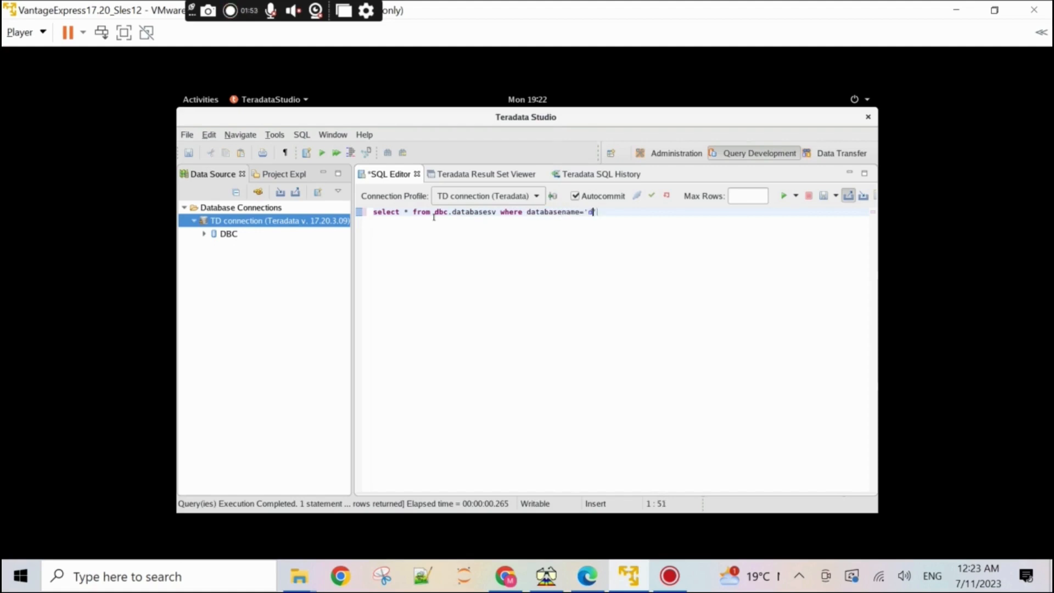
key(ctrl+a)
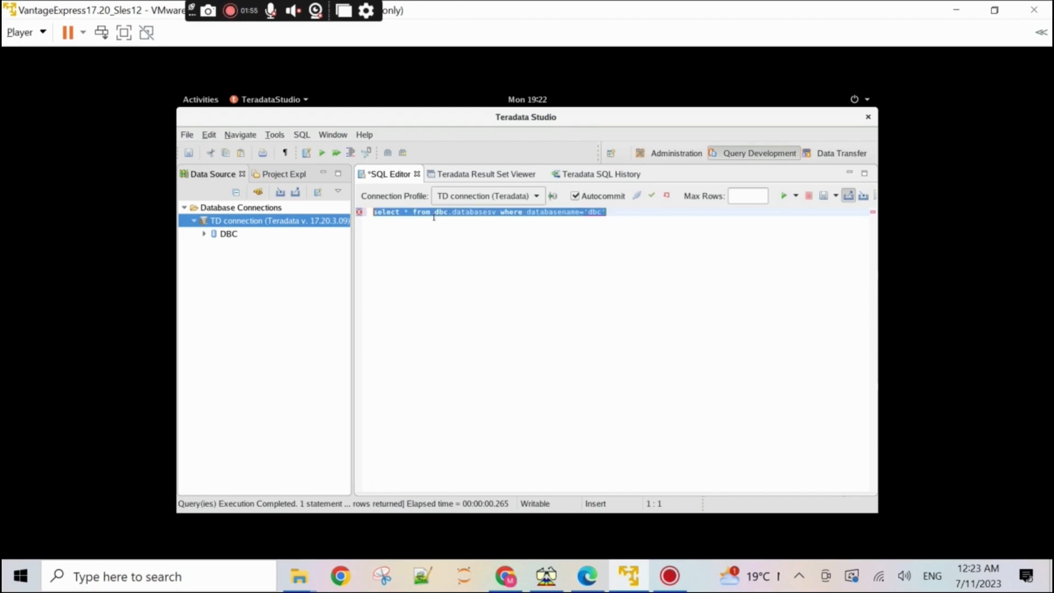
click(322, 154)
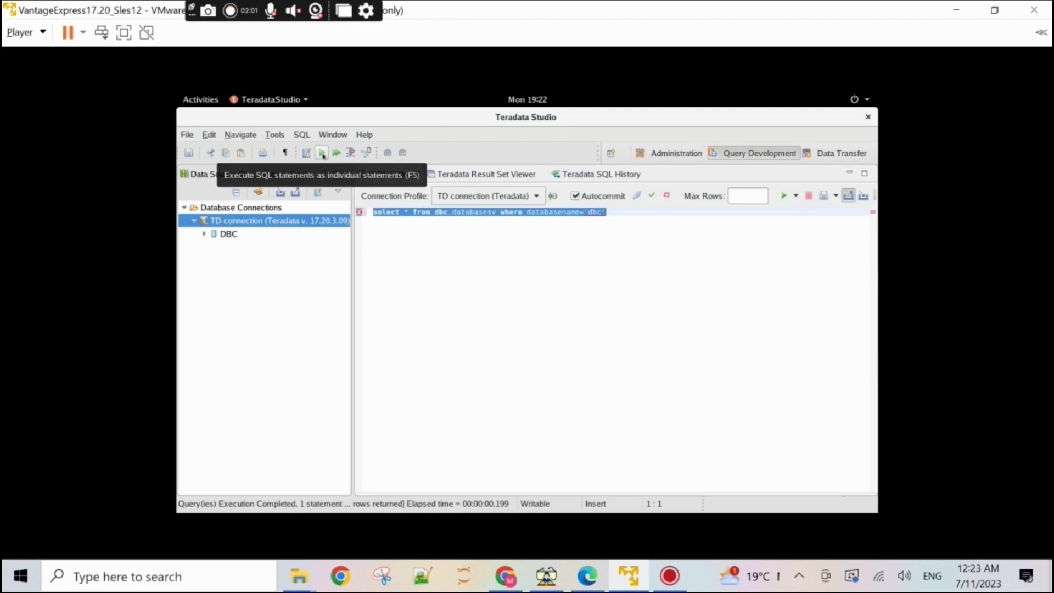
click(482, 176)
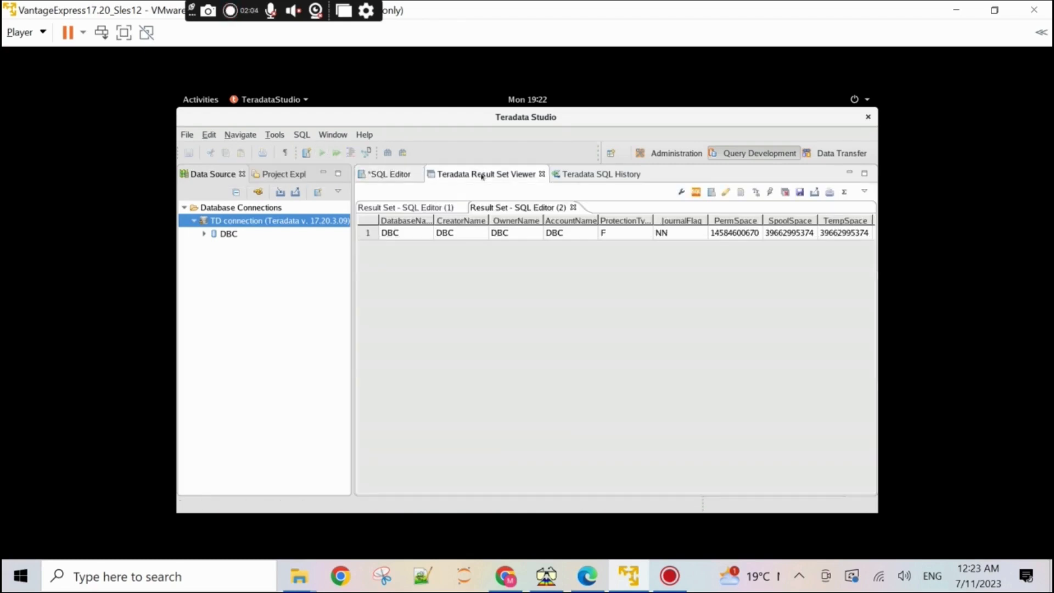
click(381, 238)
click(456, 238)
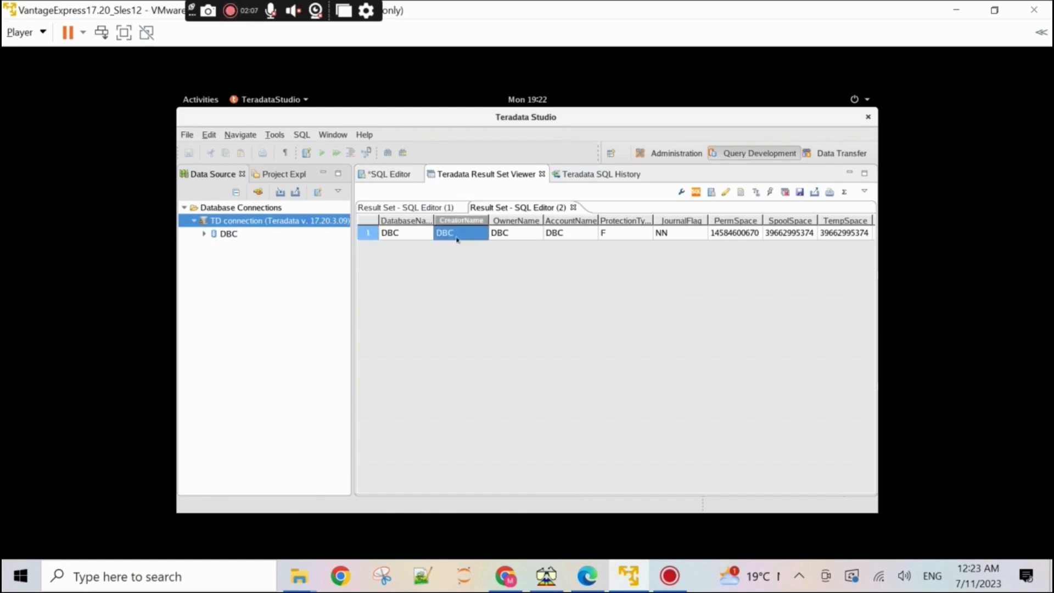
key(Right)
key(Right)
key(Right)
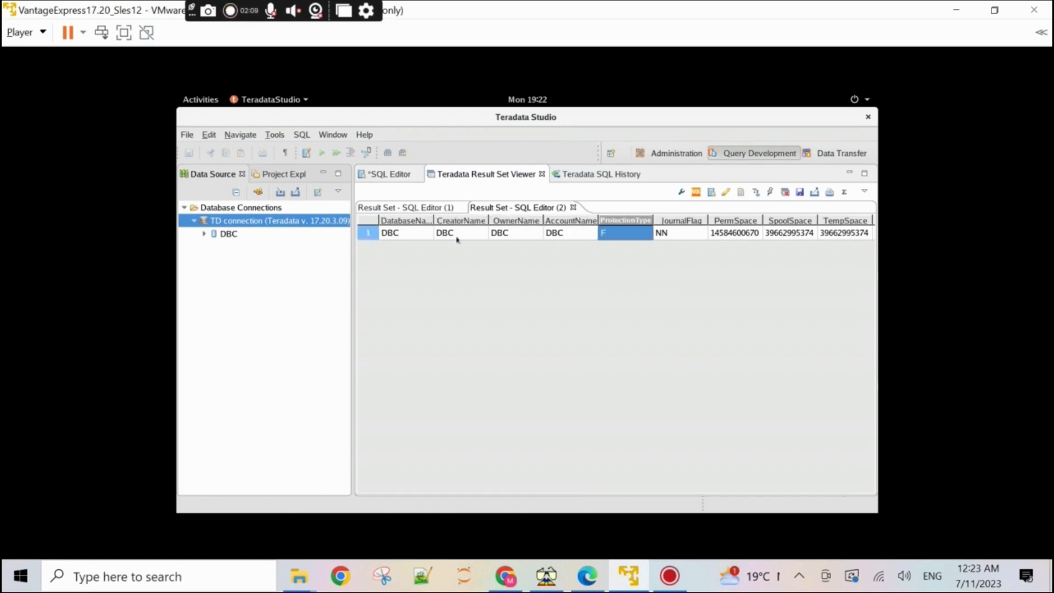
key(Right)
key(Right)
key(Right)
key(Right)
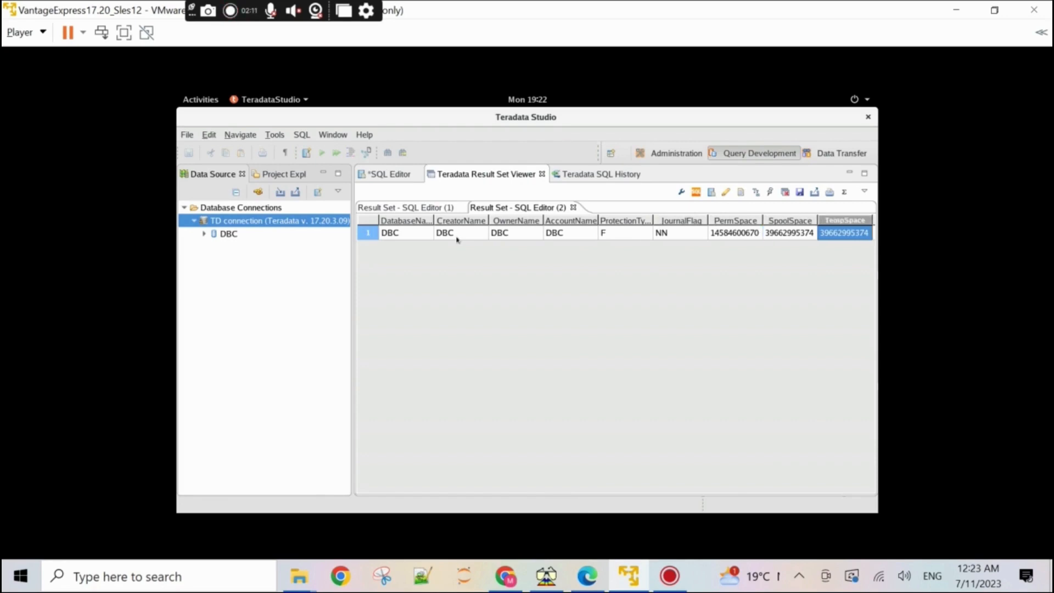
key(Right)
key(Right)
key(Right)
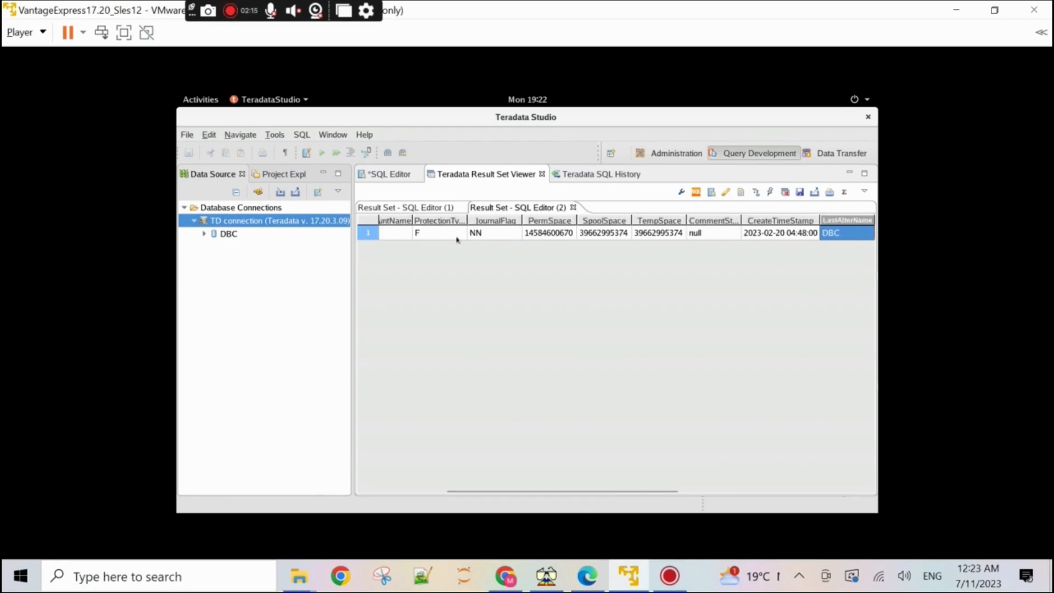
click(376, 172)
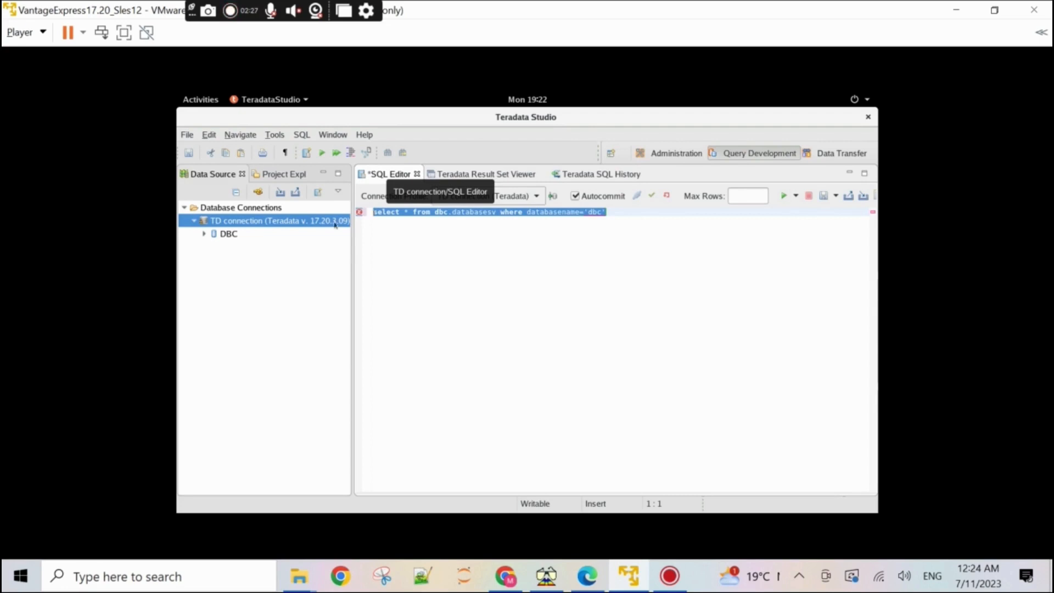
Step: Write Create database HR as permanent=2e6, spool=5e6; below the existing query
click(404, 230)
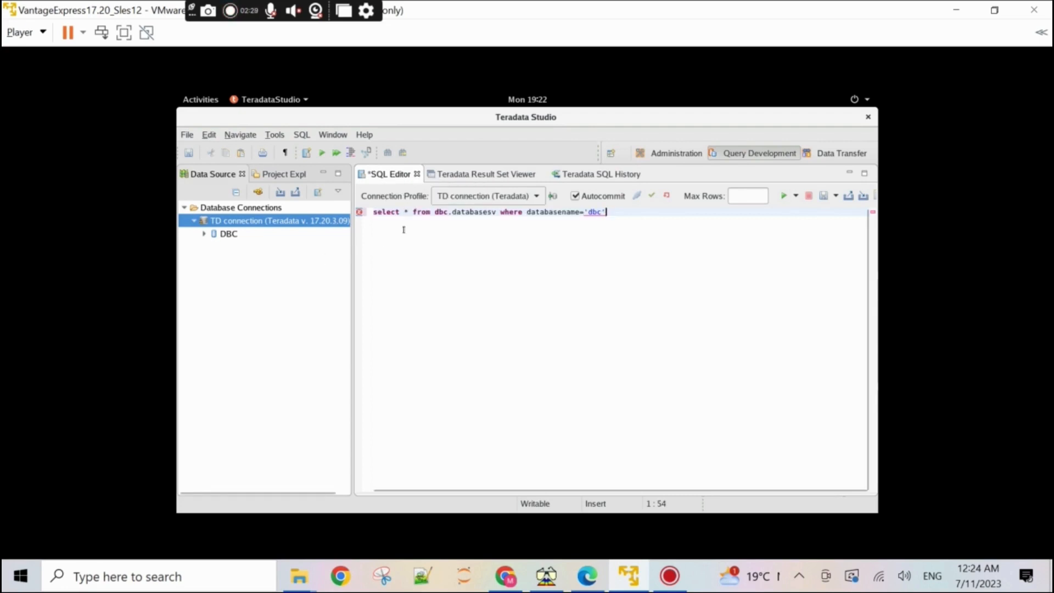
text(;)
key(Return)
key(Return)
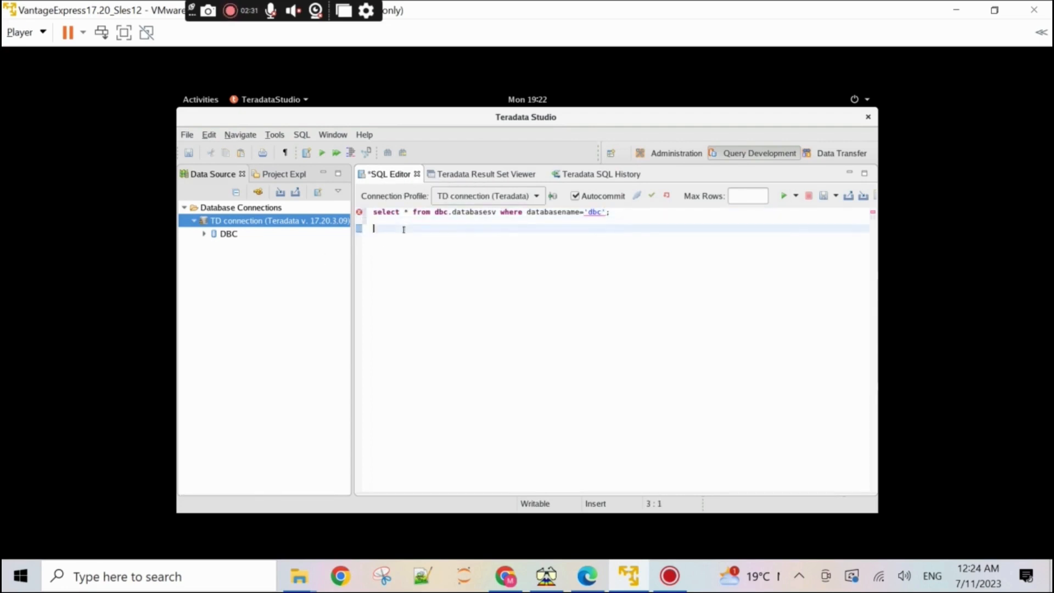
text(Create databasename HR)
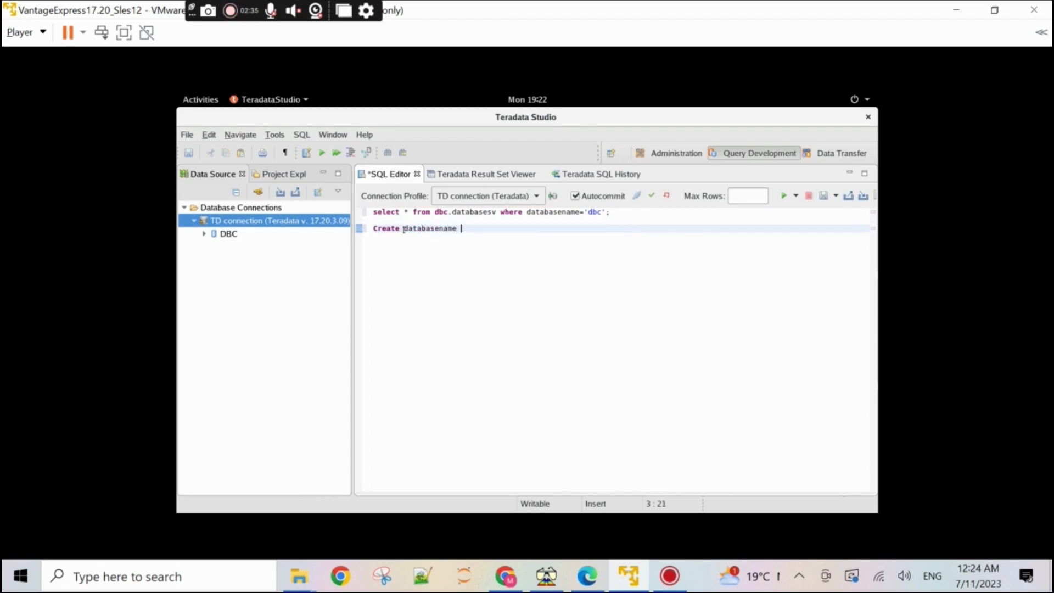
key(BackSpace)
key(BackSpace)
key(BackSpace)
key(BackSpace)
key(BackSpace)
key(BackSpace)
key(BackSpace)
text(HR)
key(Return)
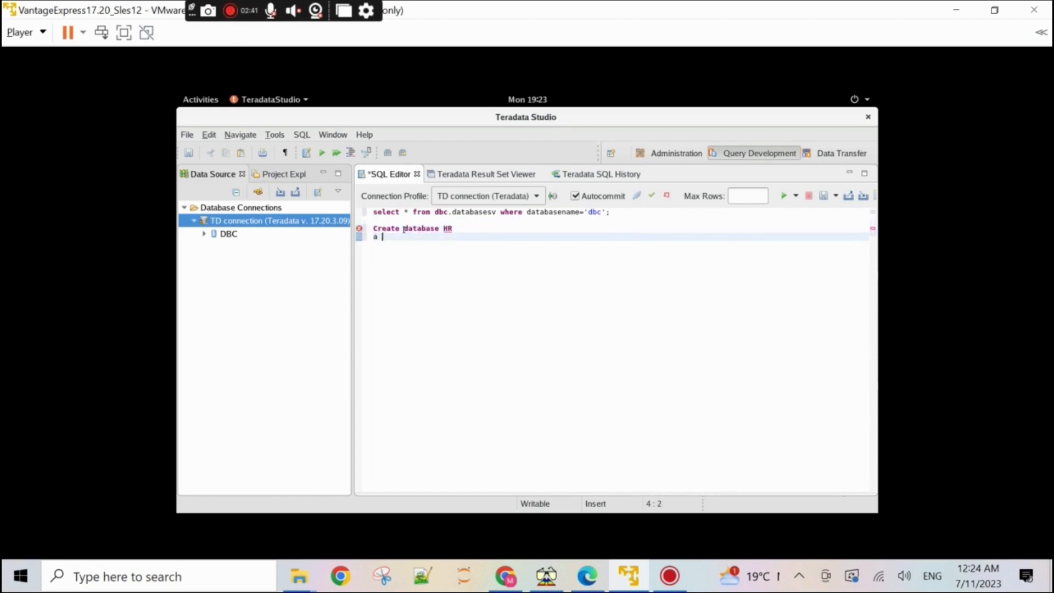
text(as permanent =)
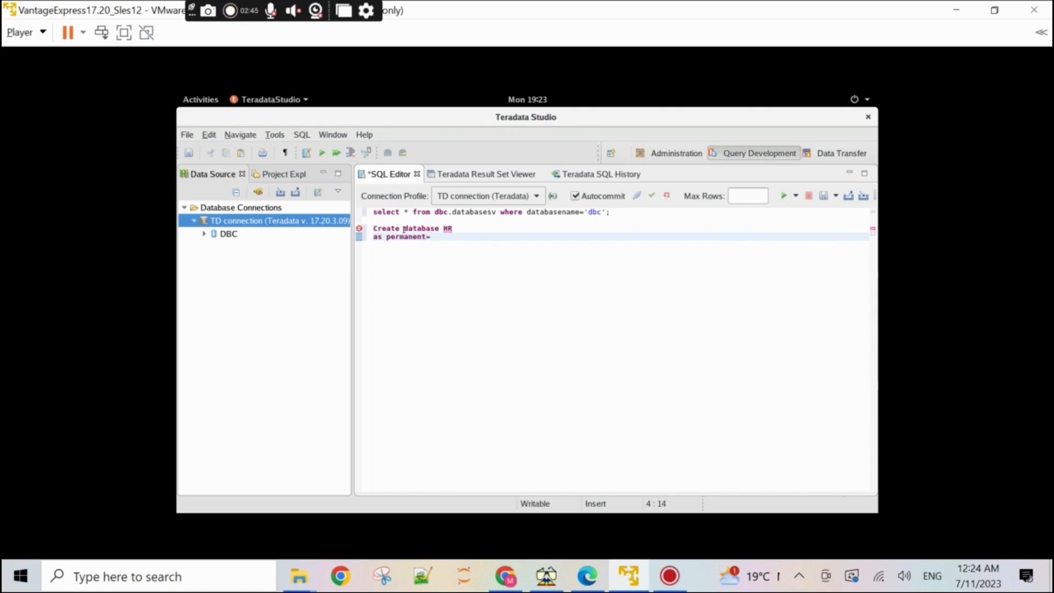
text(2e6,)
key(Return)
text(spo)
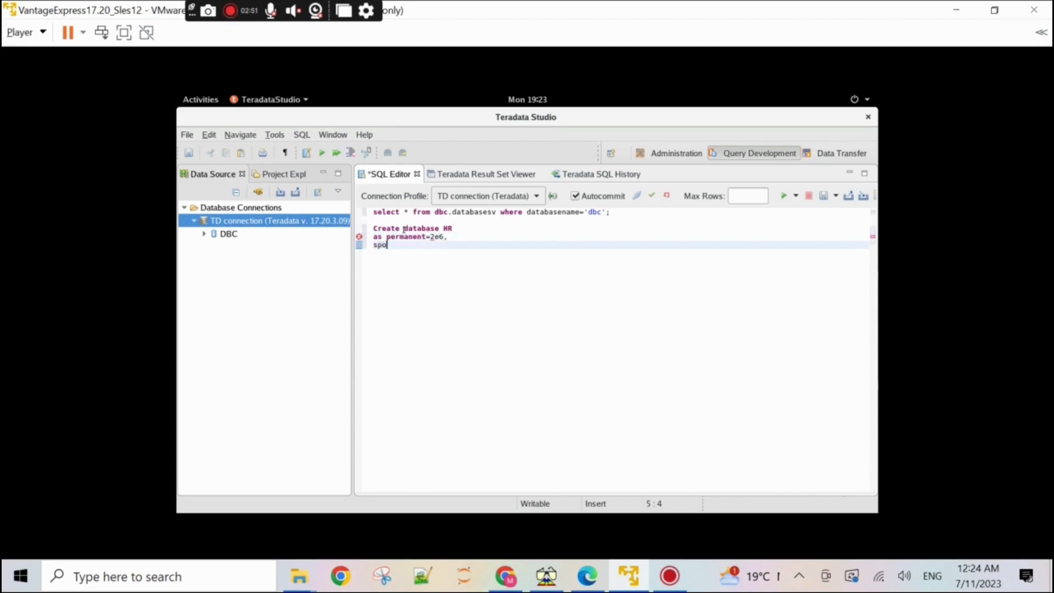
text(ol=5e6;)
Step: Execute the create database statement and check its result and SQL History entry
key(shift+Home)
key(shift+Up)
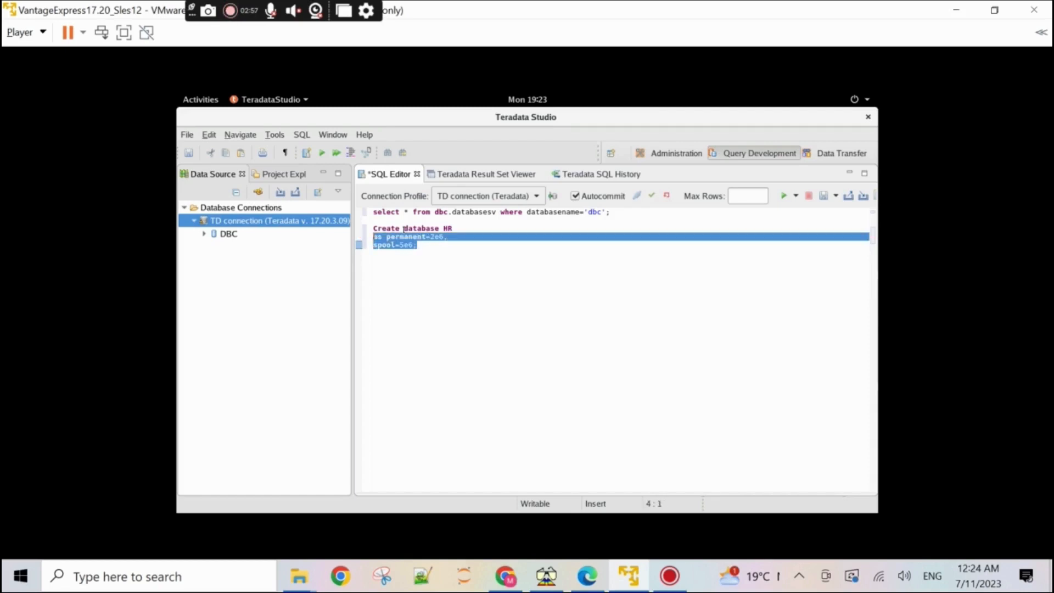
key(shift+Up)
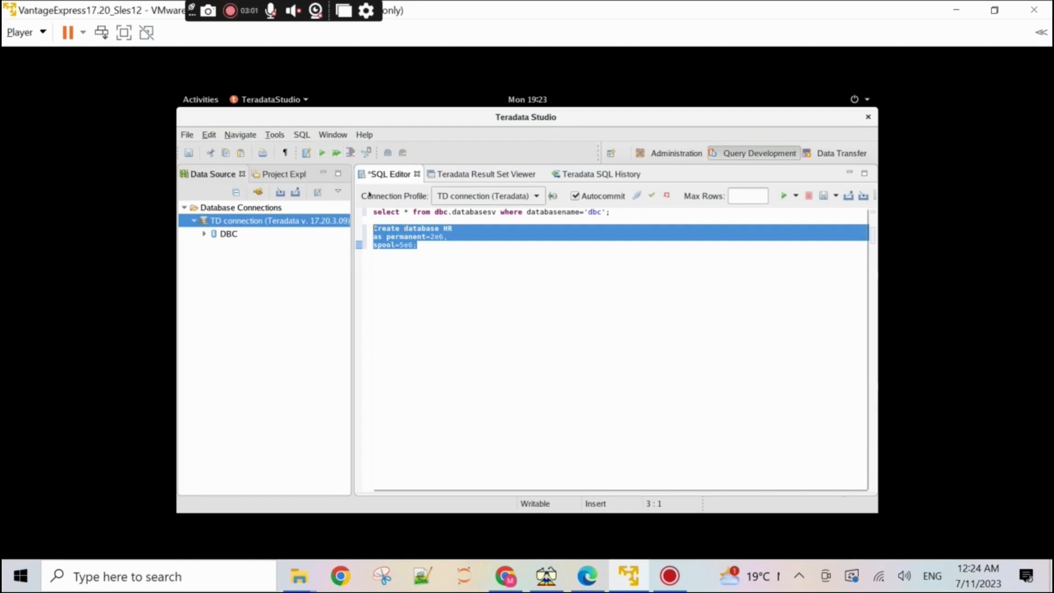
click(320, 155)
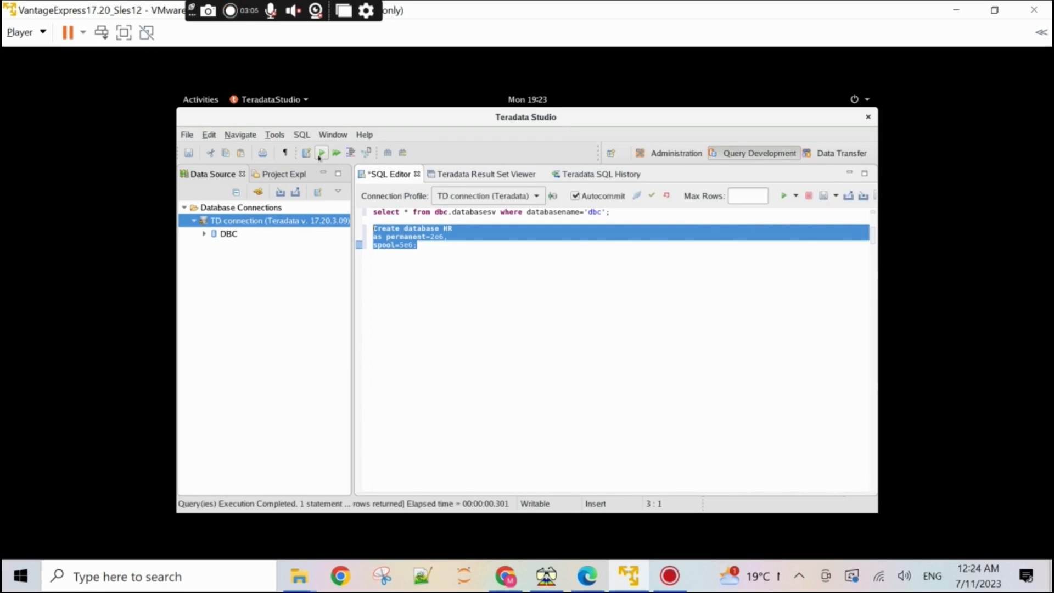
click(479, 175)
click(583, 174)
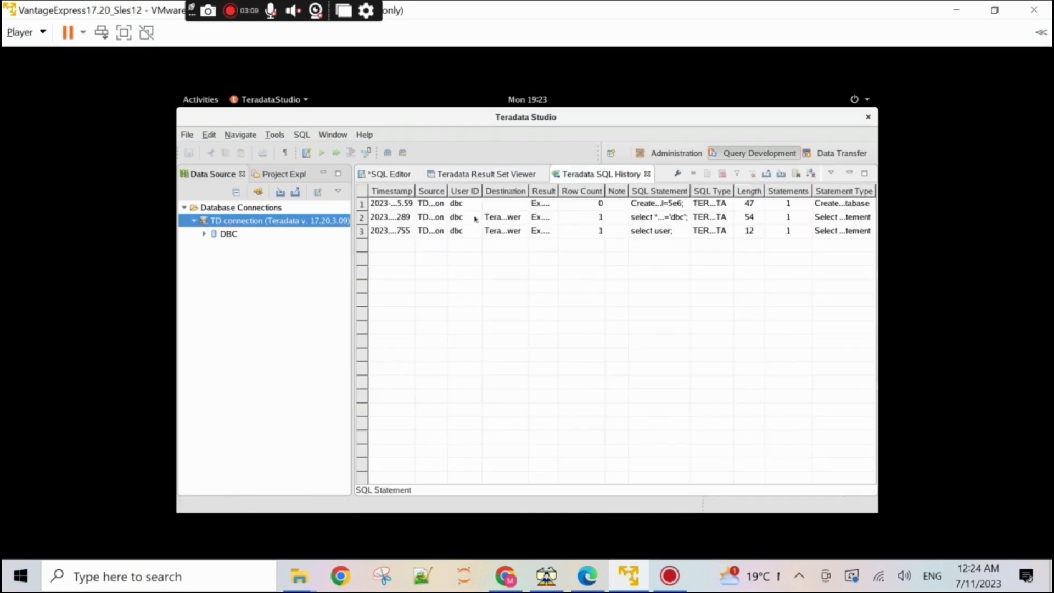
click(394, 176)
click(455, 255)
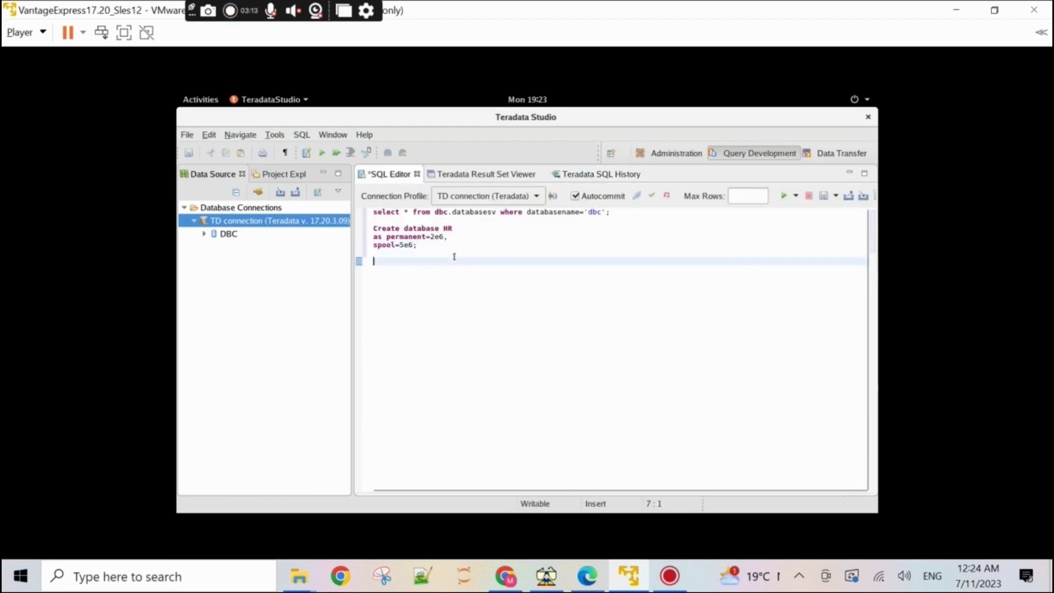
text(Create )
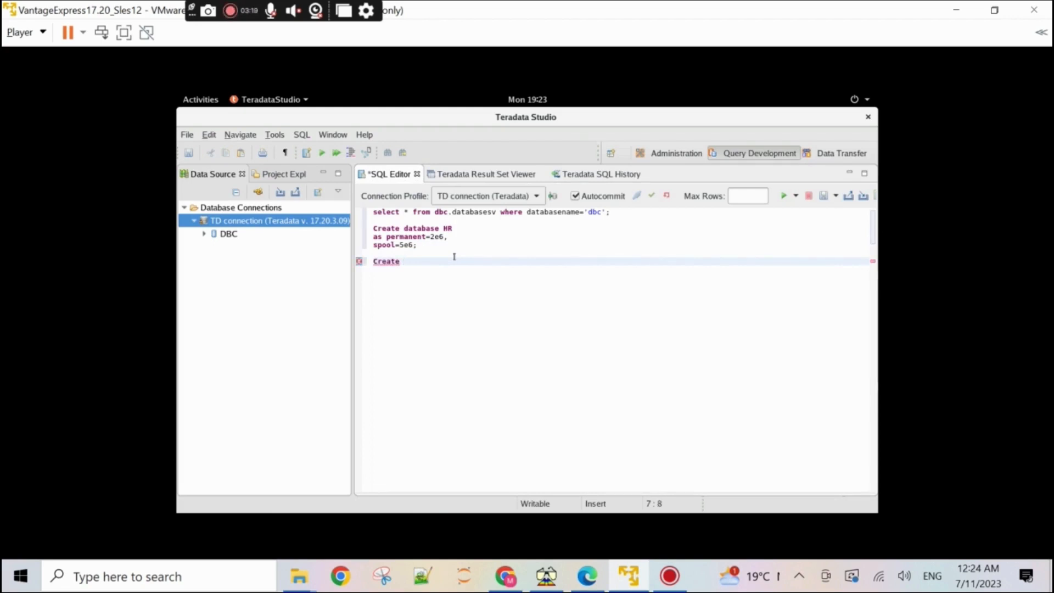
text(multiset table HR.employee ()e)
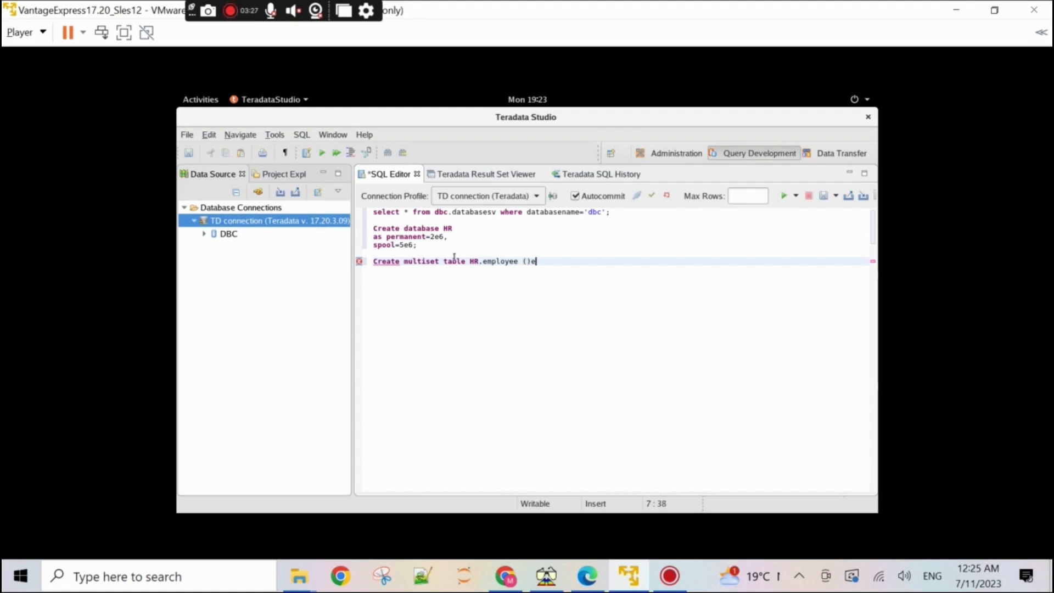
text(mpid)
Step: Write HR.employee's columns empname varchar(30), empid integer with primary index on empname
key(BackSpace)
key(BackSpace)
key(BackSpace)
key(BackSpace)
key(BackSpace)
key(Left)
key(Return)
text(empna)
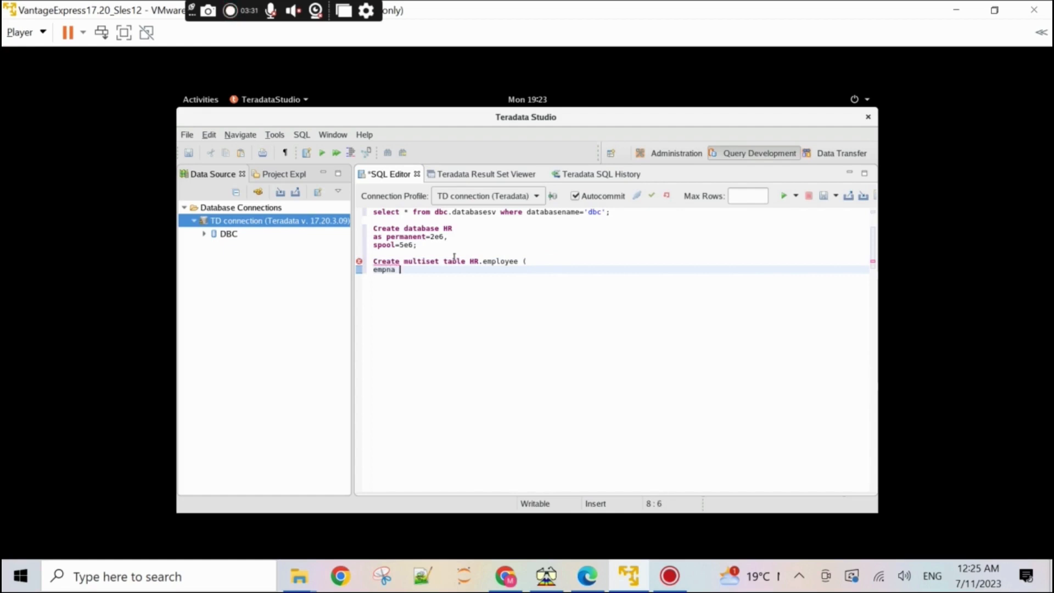
text(me varchar(30),)
key(Return)
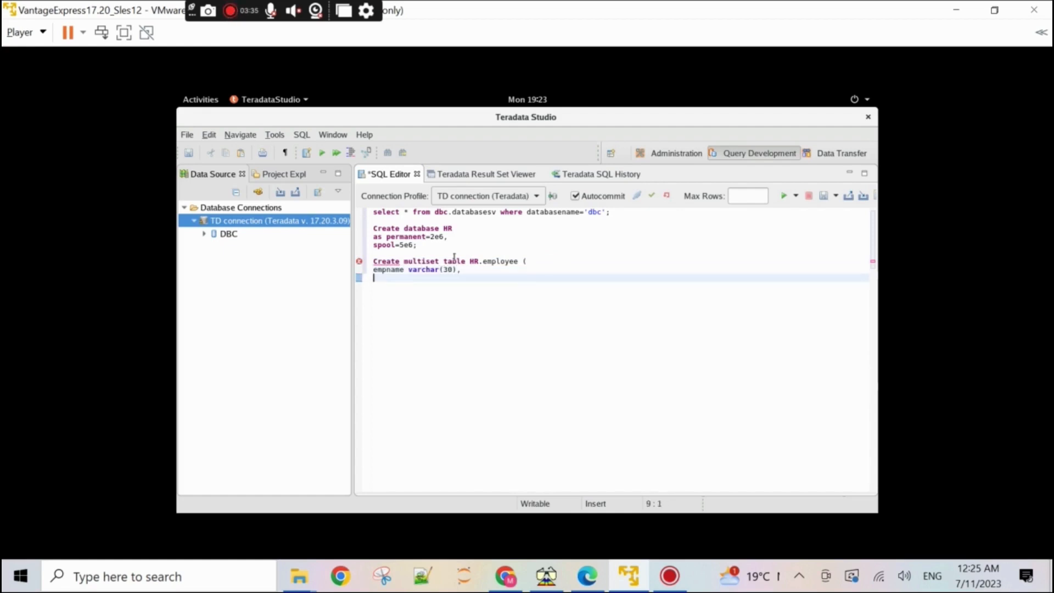
text(empid integet)
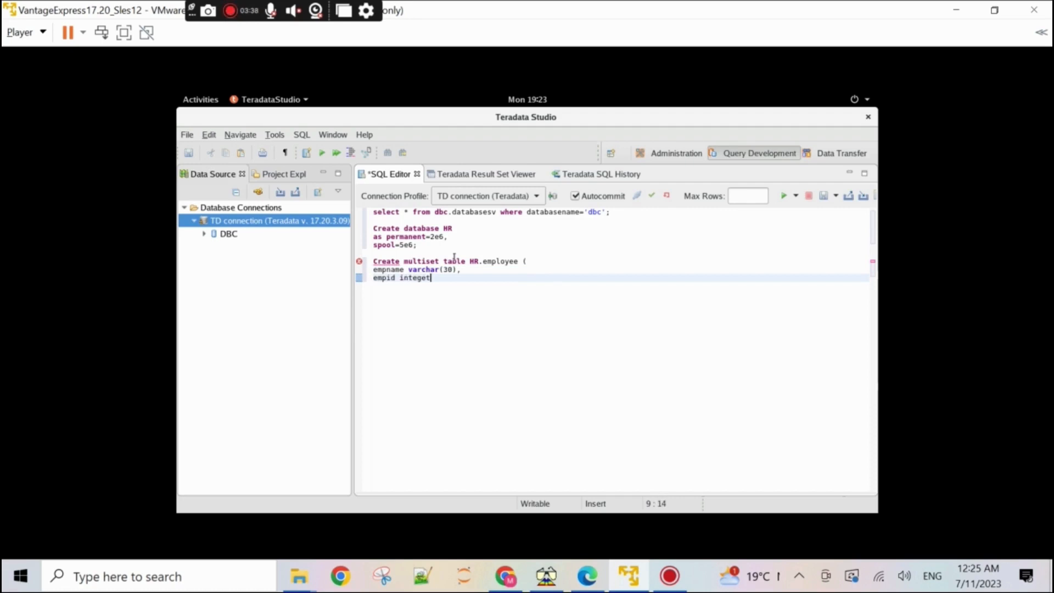
key(BackSpace)
text(r)
key(Return)
text())
key(Return)
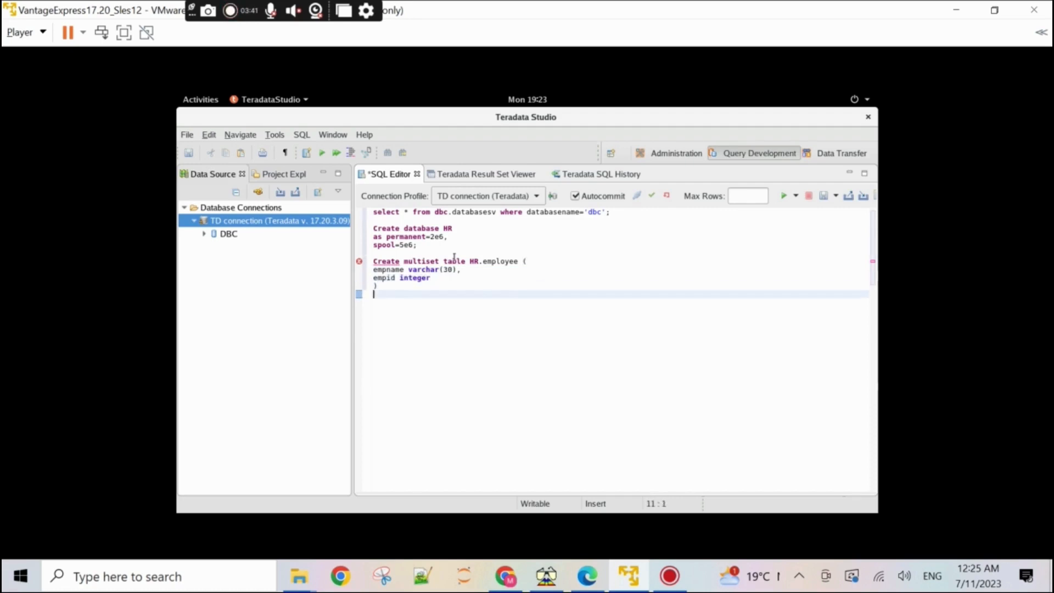
text(prima)
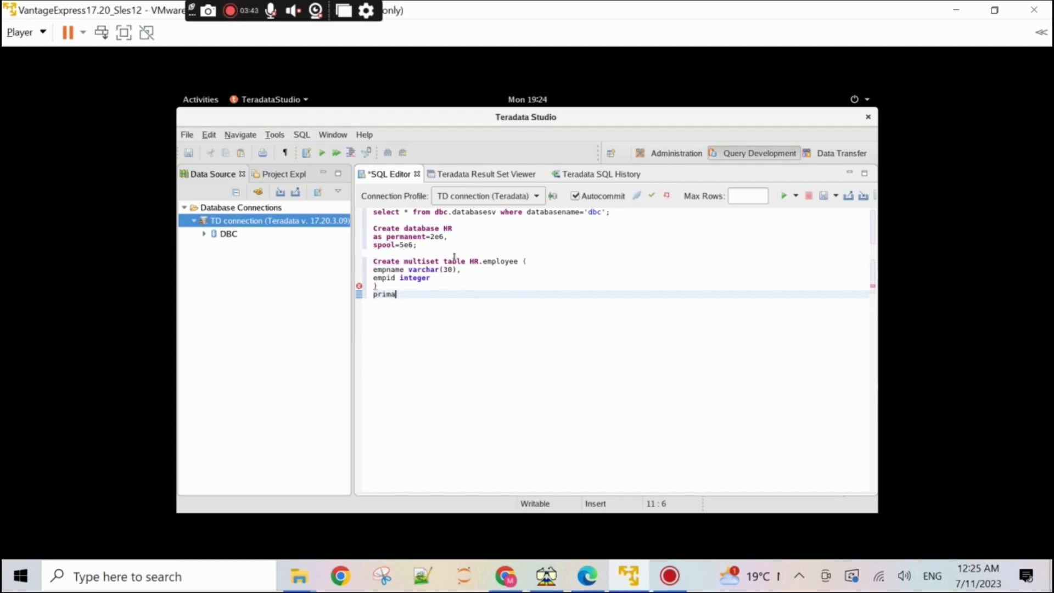
text(ry index (empname)
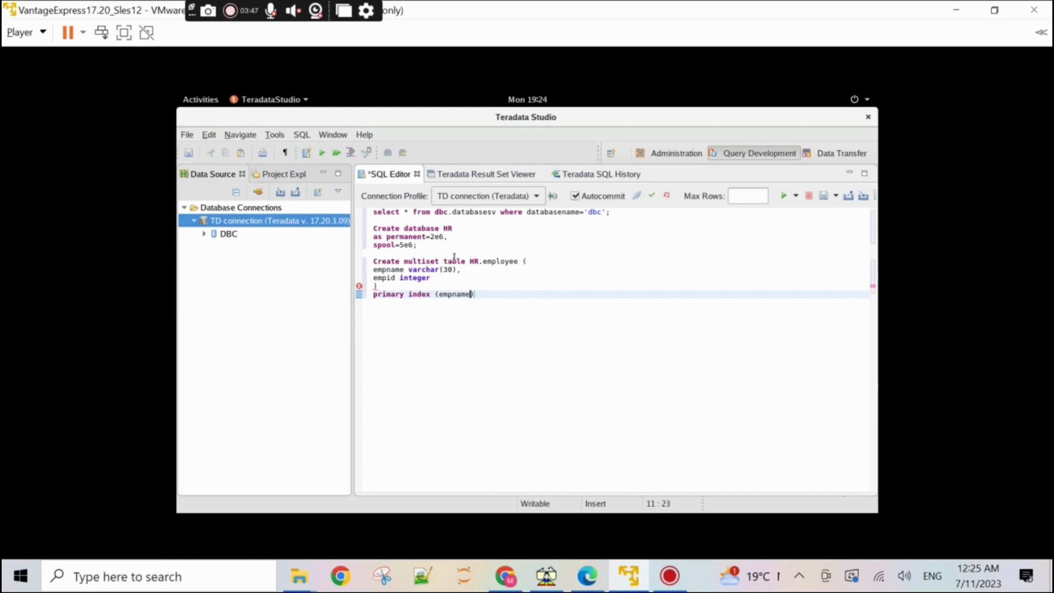
text())
Step: Select and execute the create multiset table HR.employee statement
key(shift+Home)
key(shift+Up)
key(shift+Up)
key(shift+Up)
key(shift+Up)
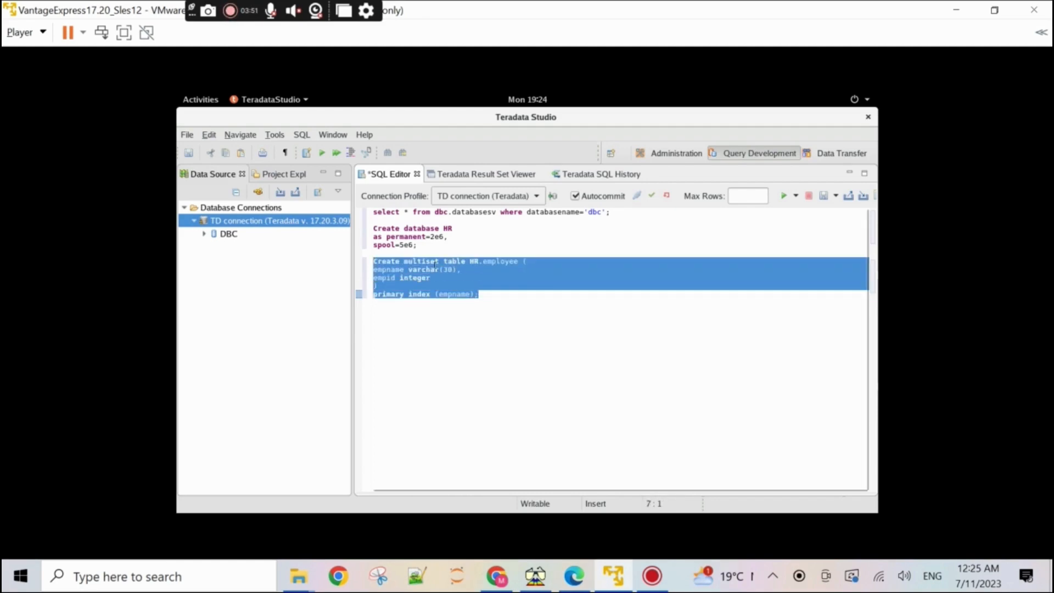
click(322, 153)
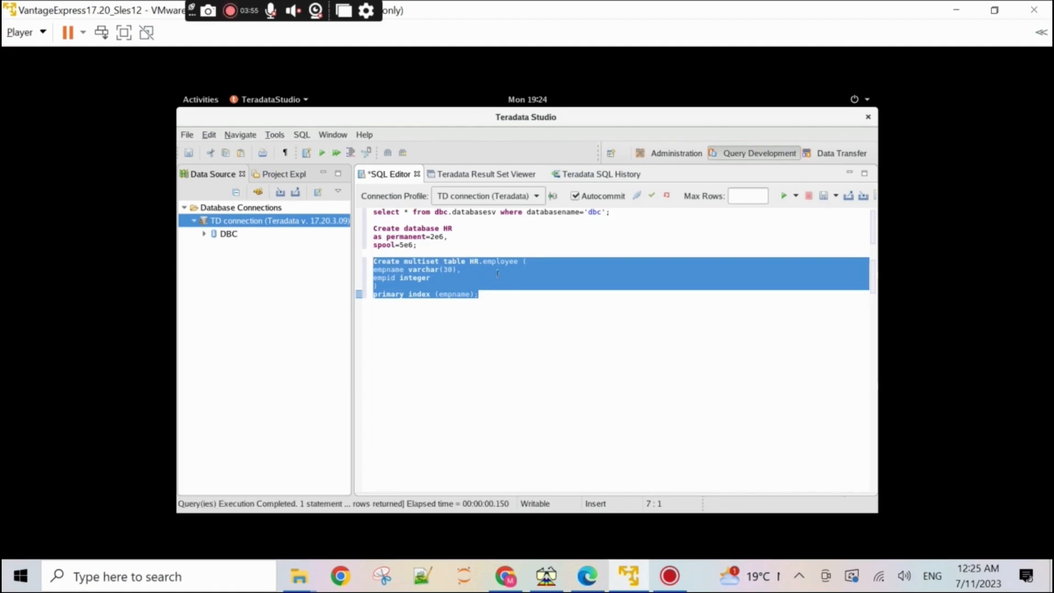
click(488, 297)
key(Return)
key(Return)
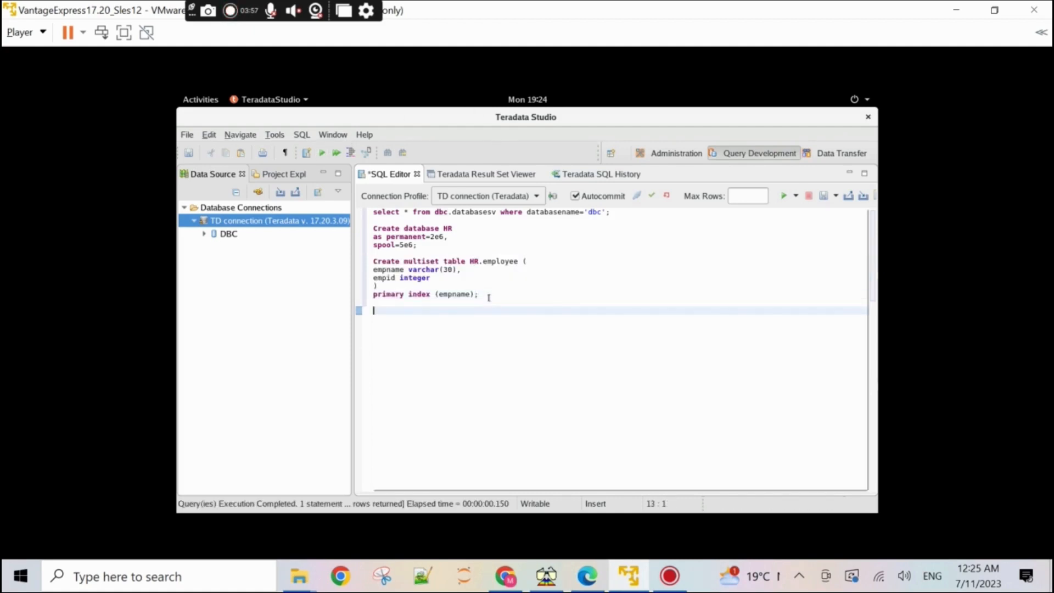
Step: Write an INSERT INTO HR.employee values statement with an employee name and empid 11
text(Insert into HR.employee)
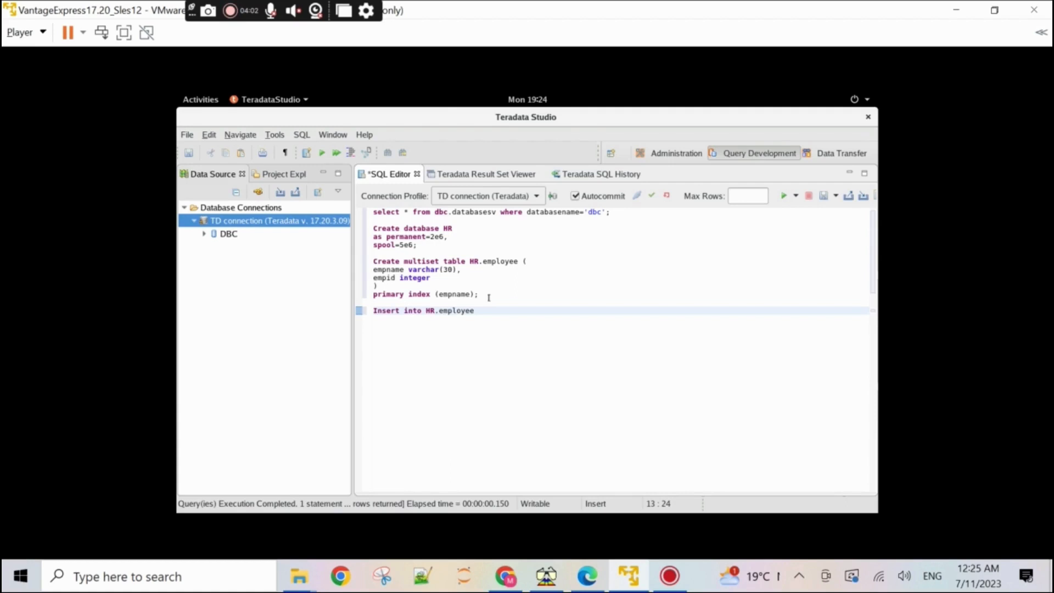
key(Return)
text(values)
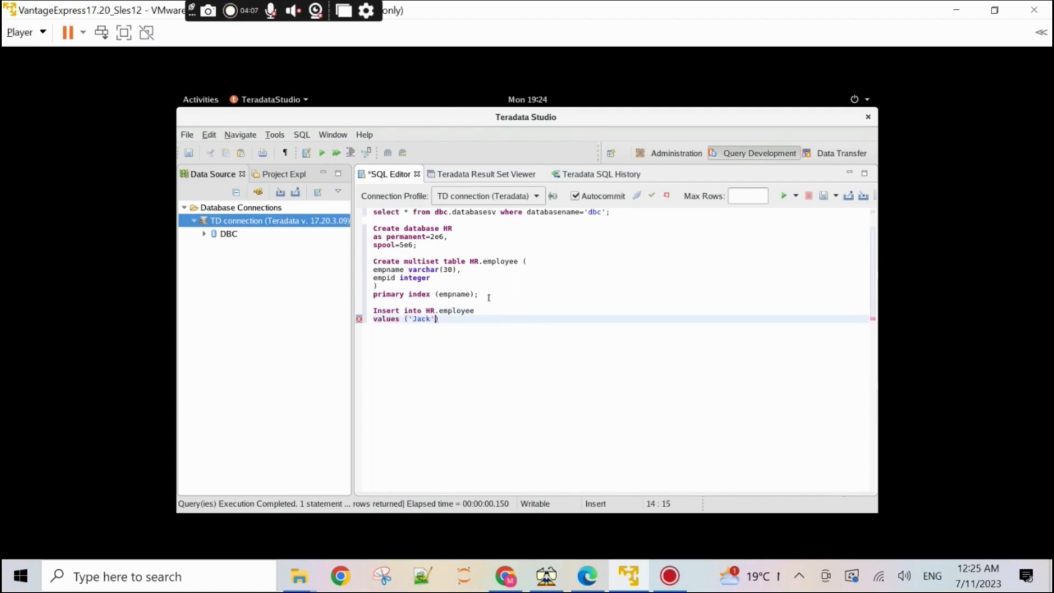
text(('Jack',11);)
key(Return)
Step: Execute the insert and confirm row count 1 in SQL History
key(Up)
key(Up)
key(shift+Down)
key(shift+Down)
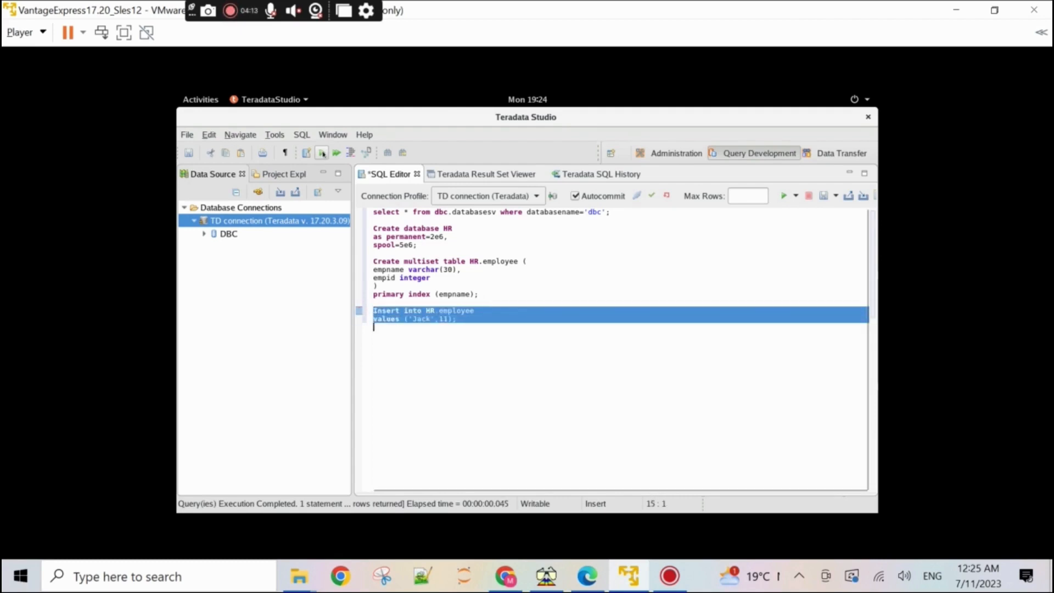
click(323, 154)
click(501, 175)
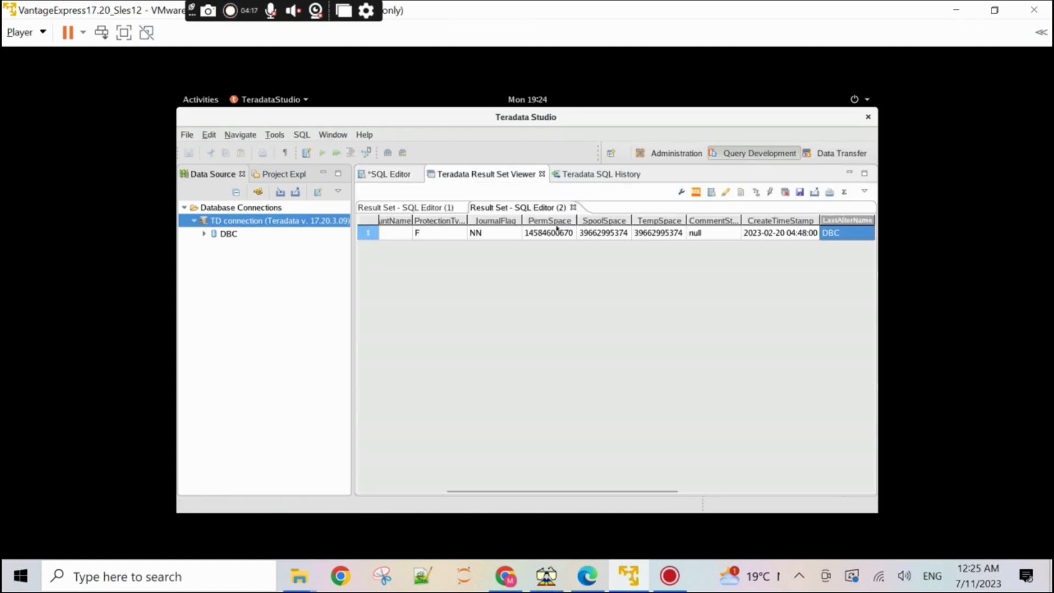
click(568, 174)
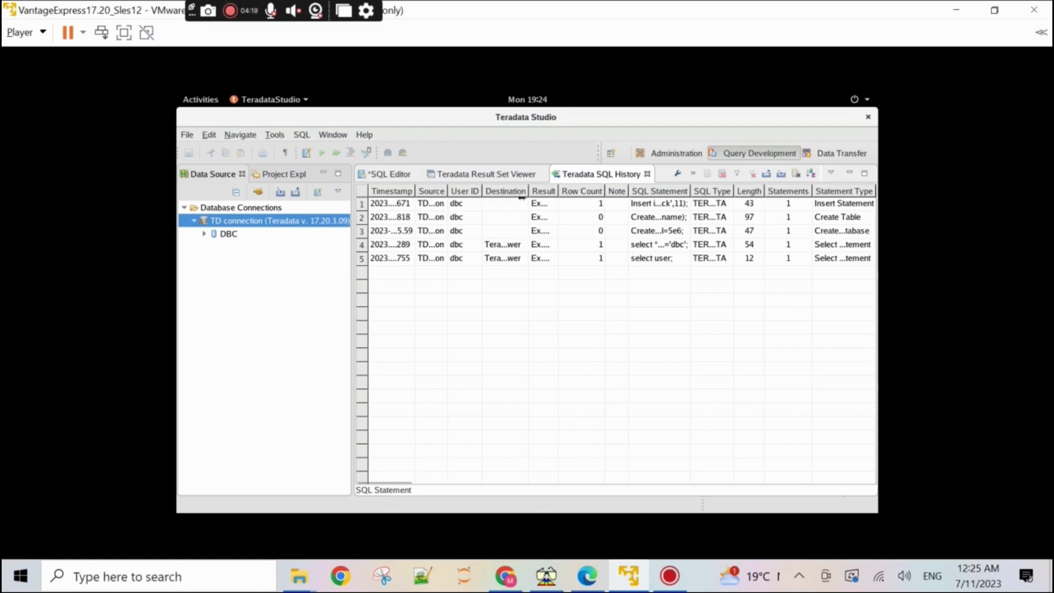
click(386, 175)
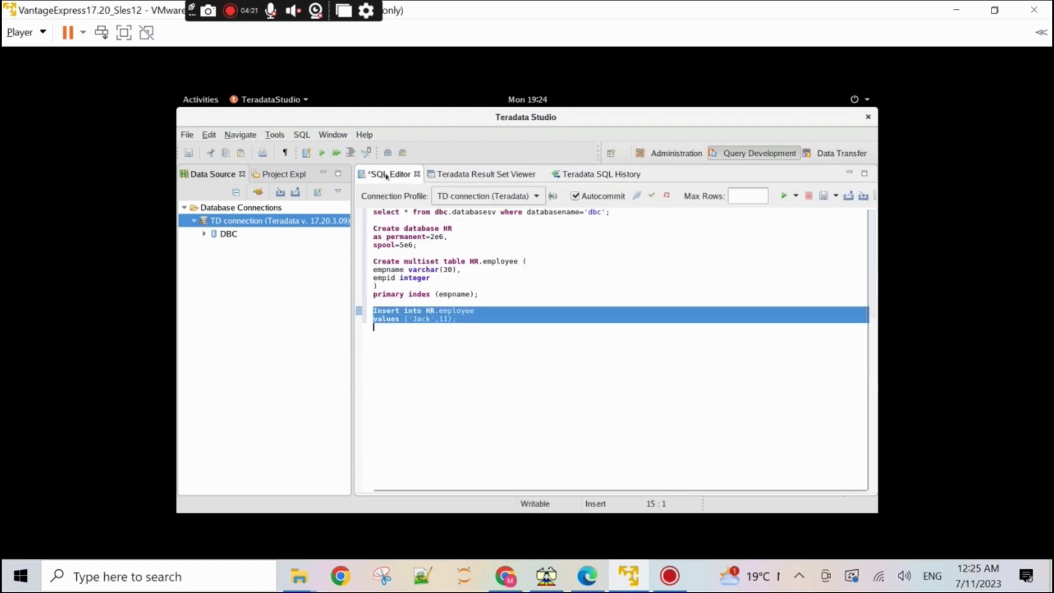
key(Down)
Step: Run select * from HR.employee where empname='Jack' and check the returned row (Jack, 11)
key(Return)
key(Return)
key(Return)
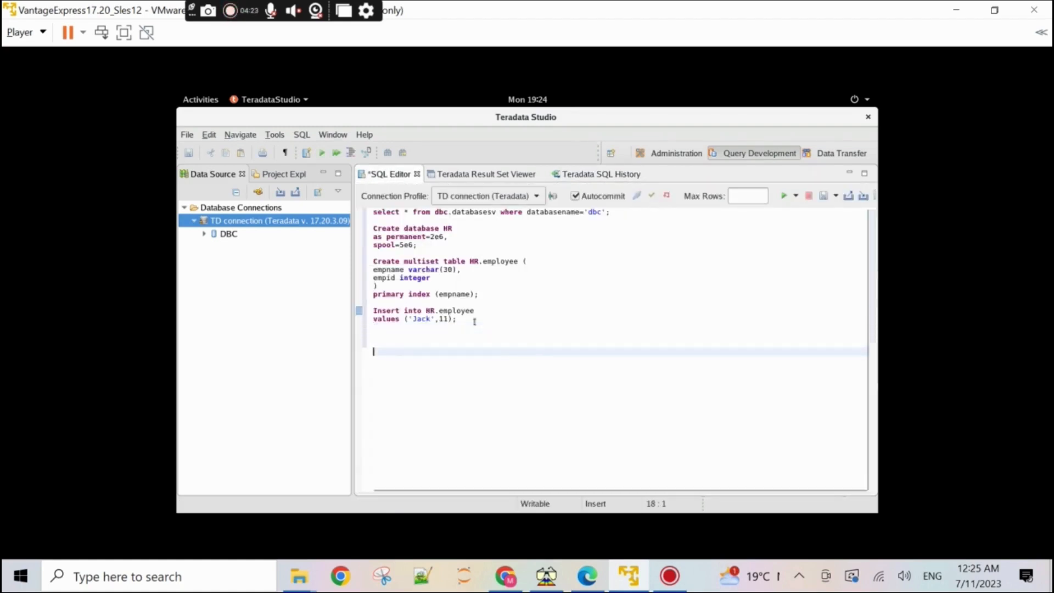
key(Up)
key(Up)
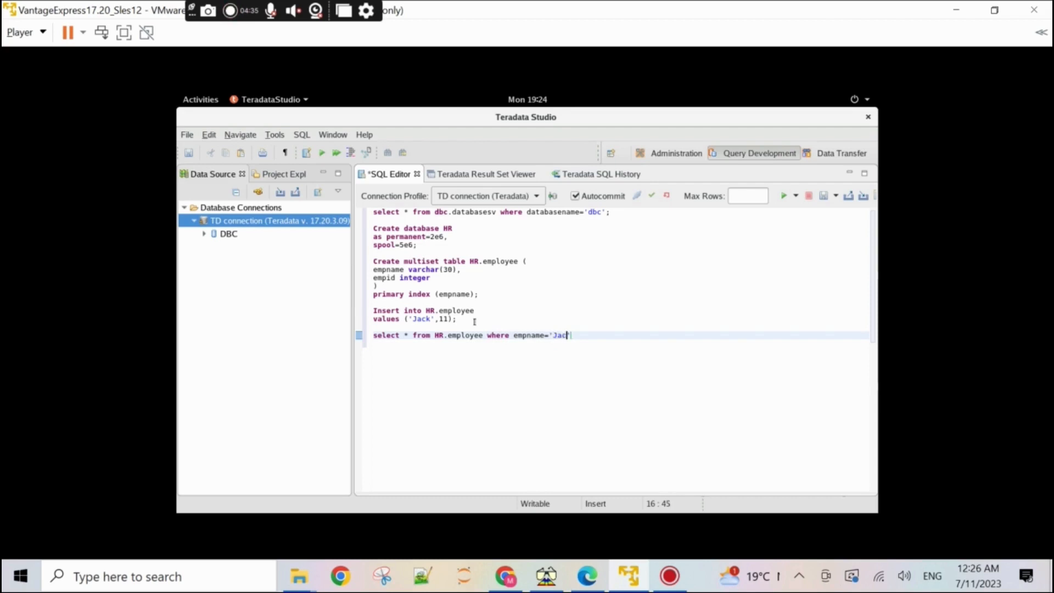
text(';)
key(Home)
key(shift+Down)
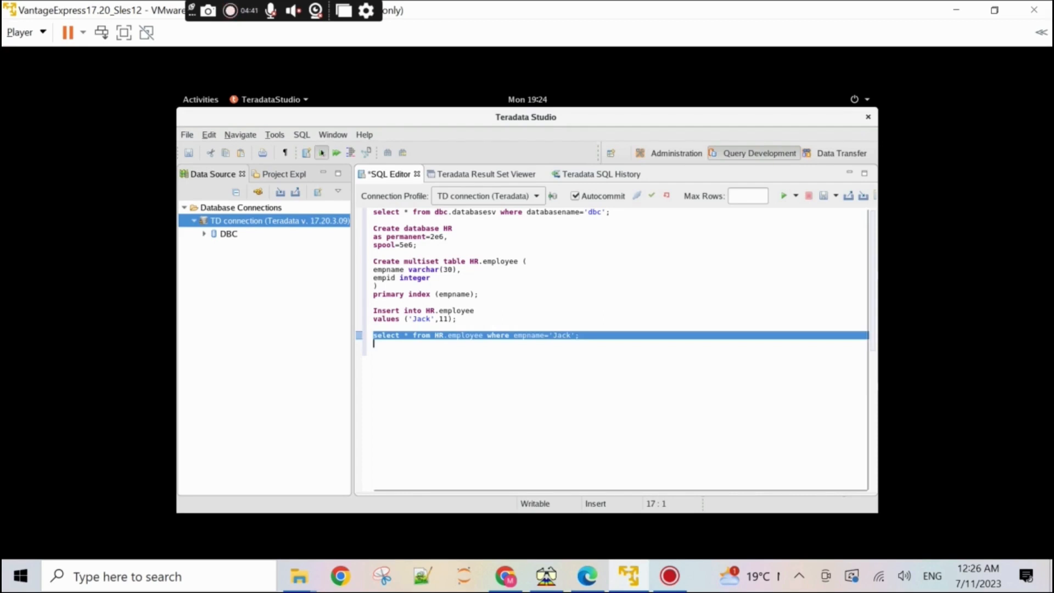
click(322, 153)
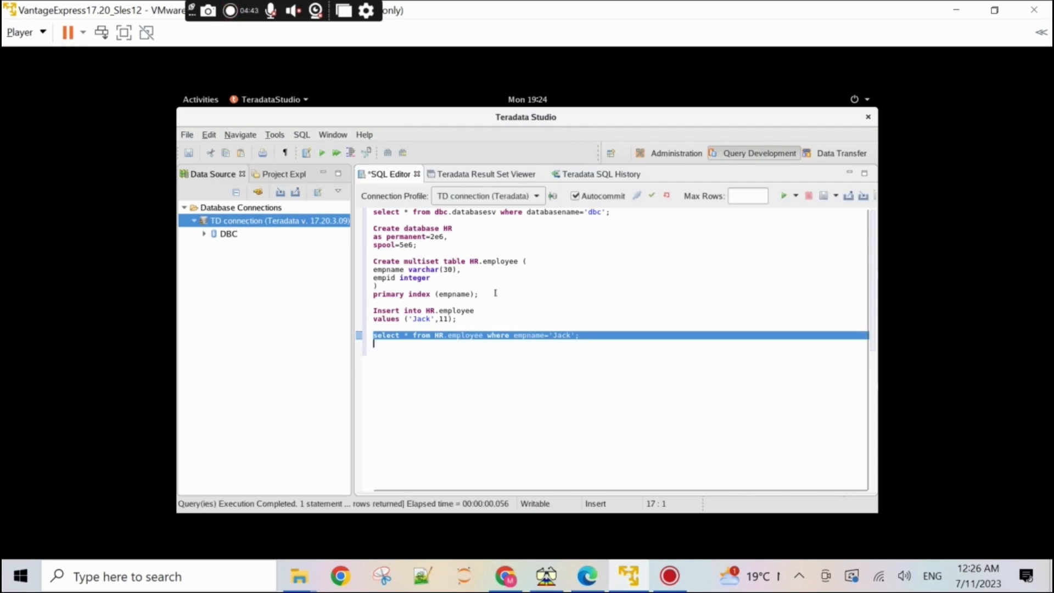
click(514, 174)
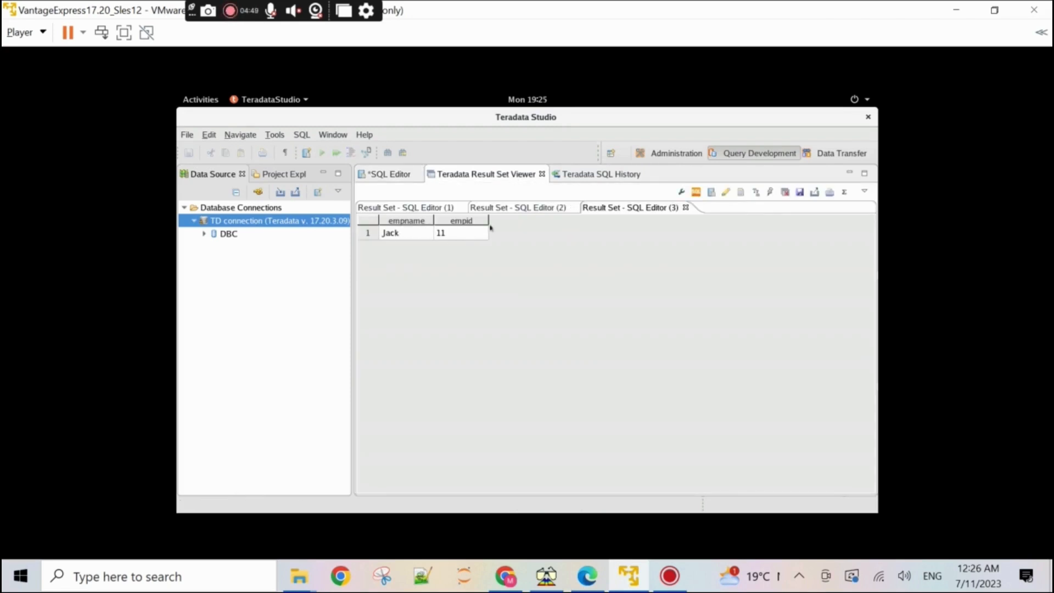
Step: Back in the script, begin a new select hashamp() query on an empty line
click(386, 173)
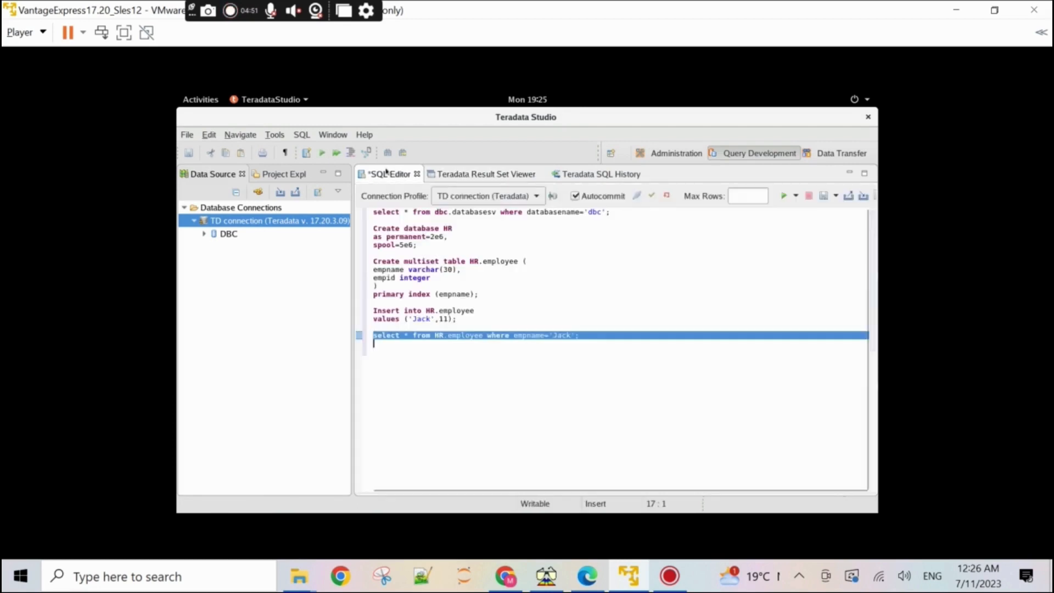
click(411, 374)
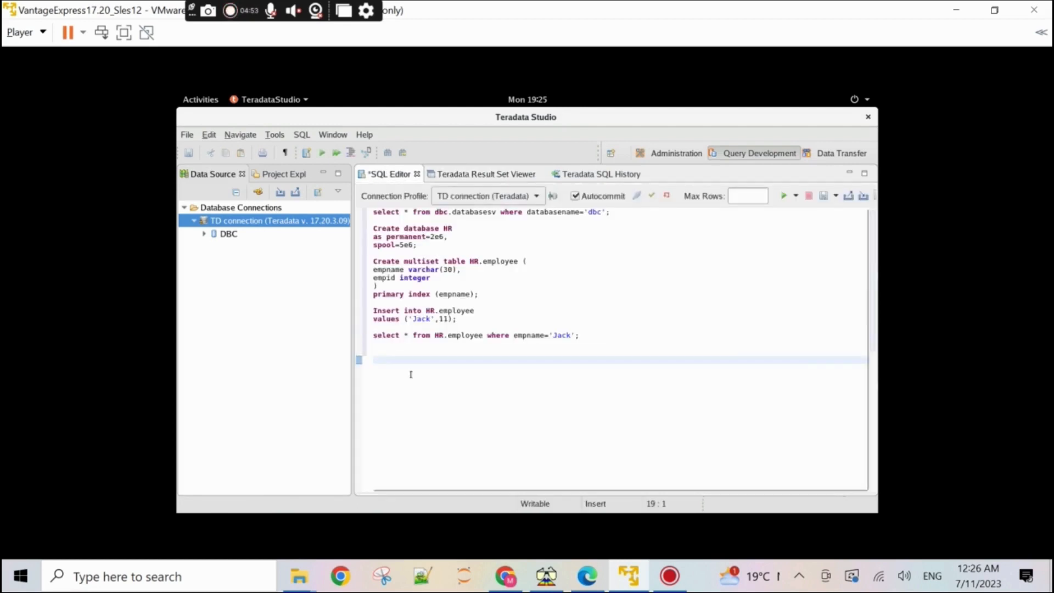
text(select hashamp()+1)
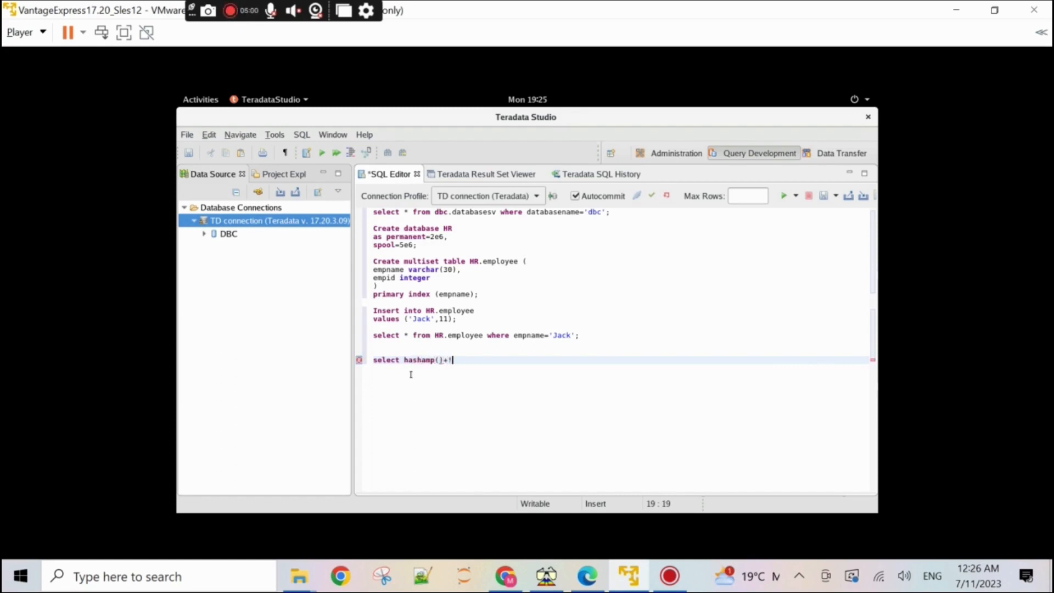
key(shift+Home)
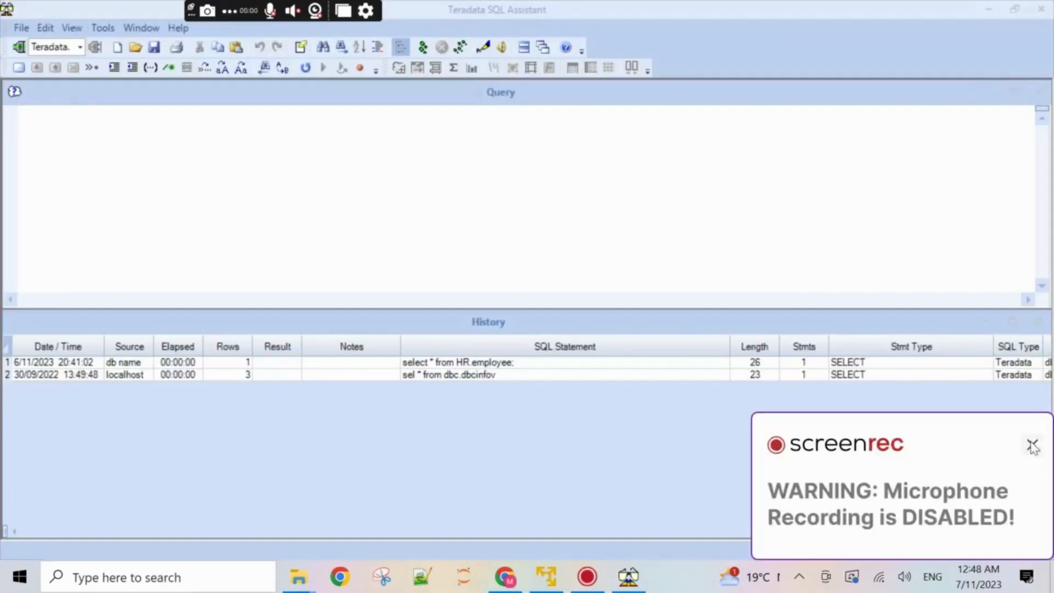
Step: Connect Teradata SQL Assistant to the Teradata database, entering the login password
click(1030, 441)
click(313, 223)
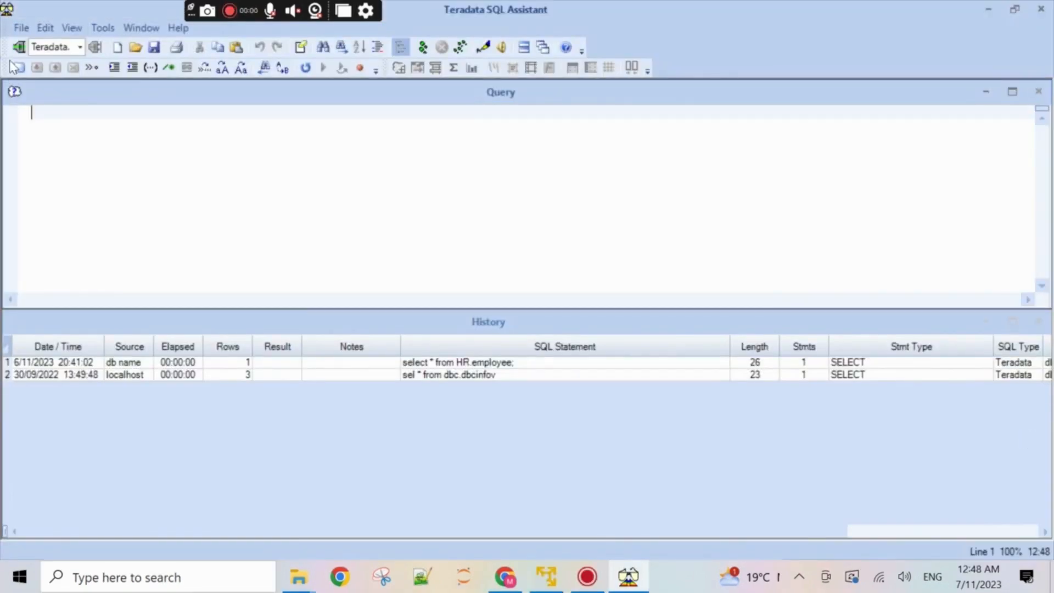
click(19, 47)
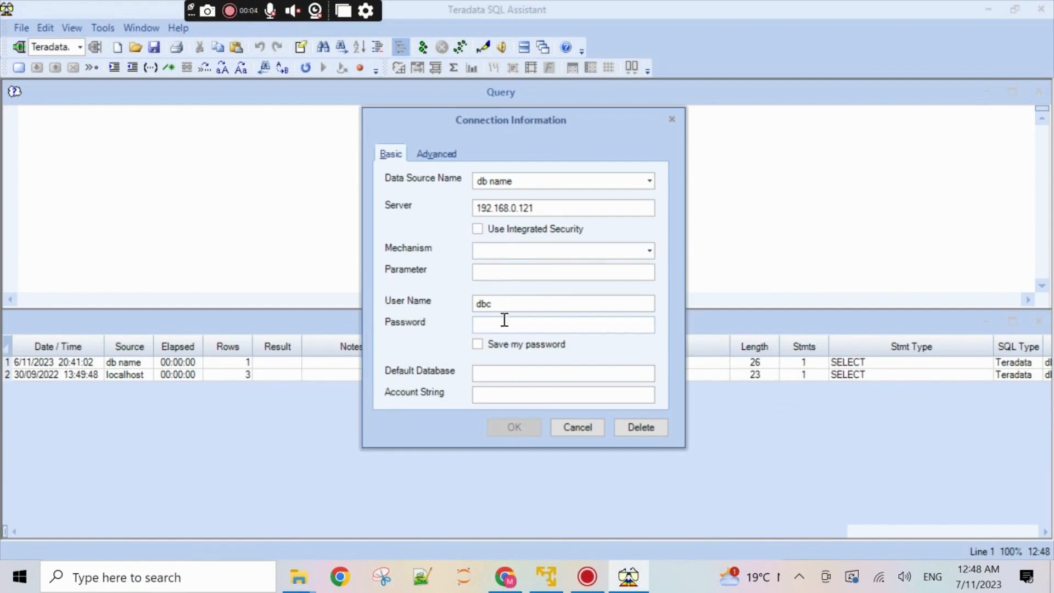
text(d)
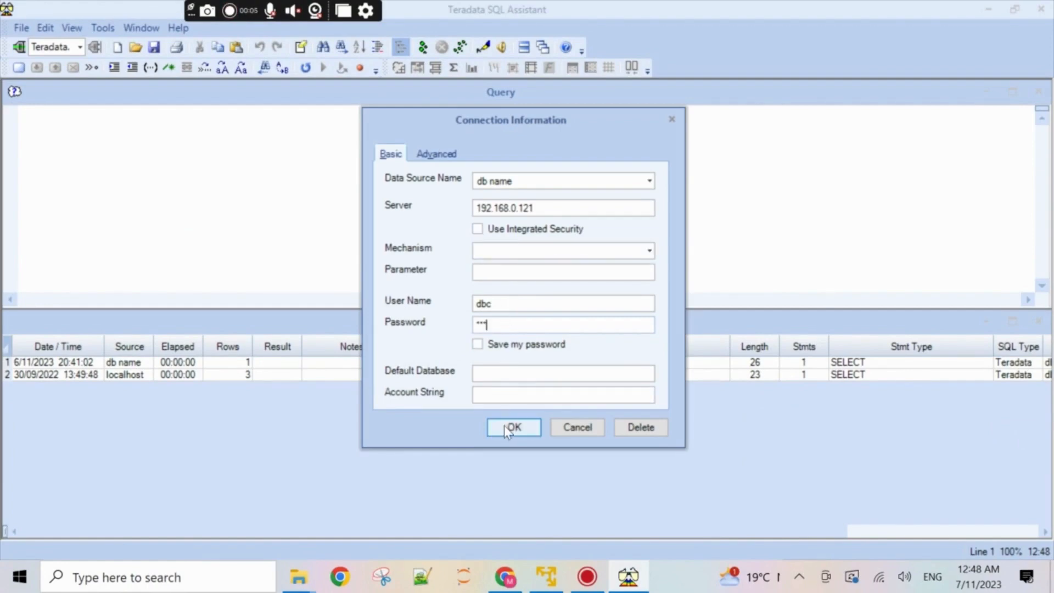
click(506, 432)
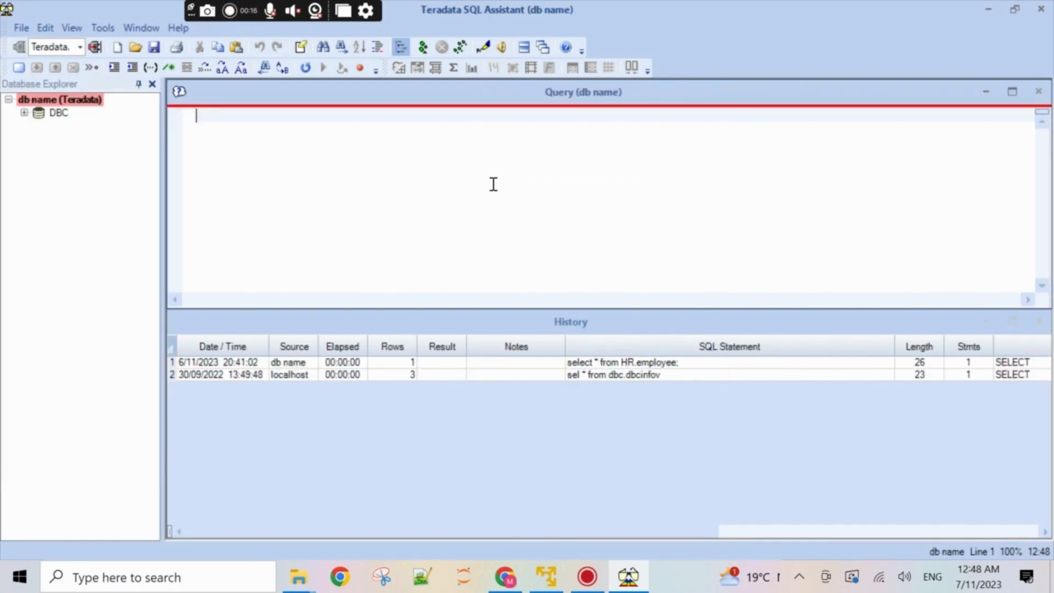
Step: Run select * from HR.employee, which returns Jack with empid 11
text(select * from)
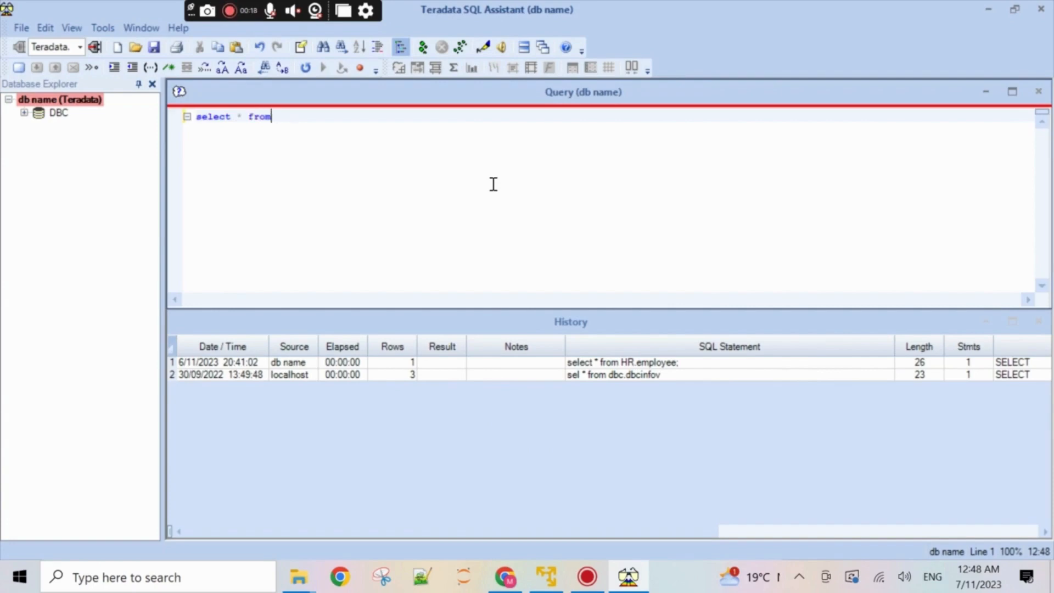
text( HR.employee)
key(ctrl+a)
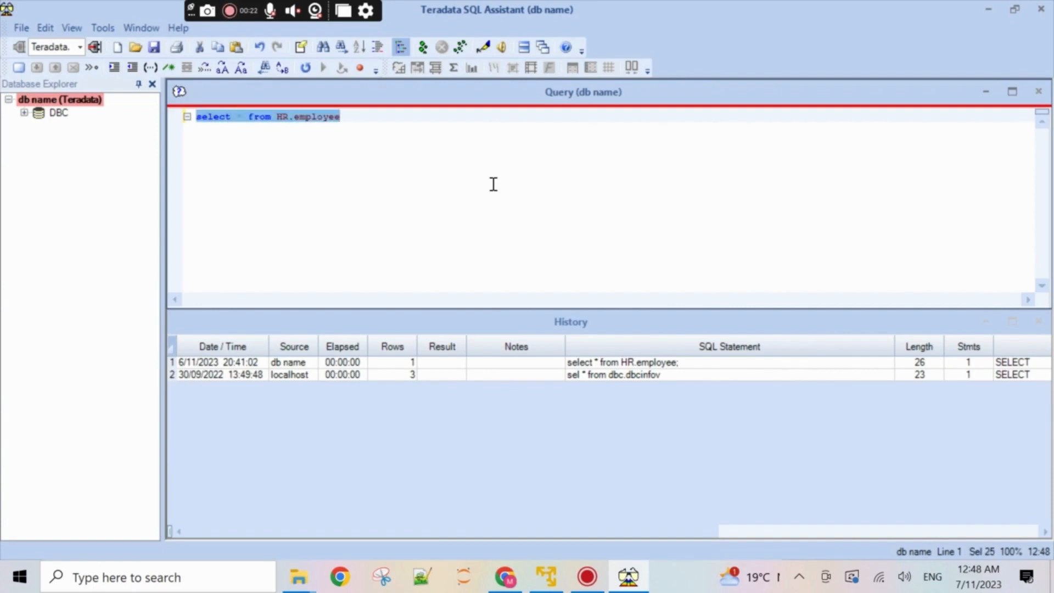
key(XF86MonBrightnessDown)
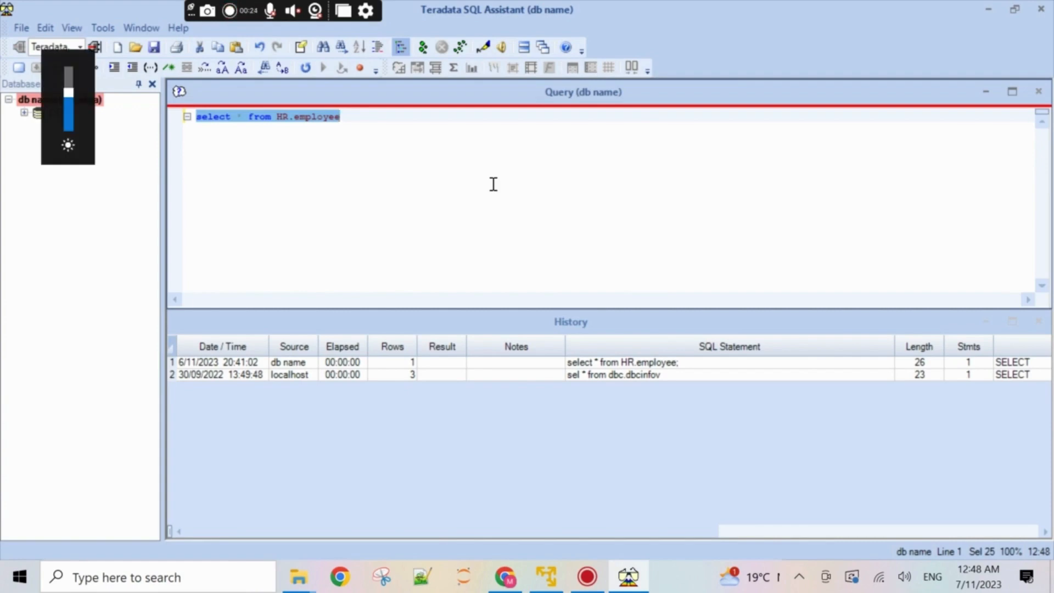
key(F5)
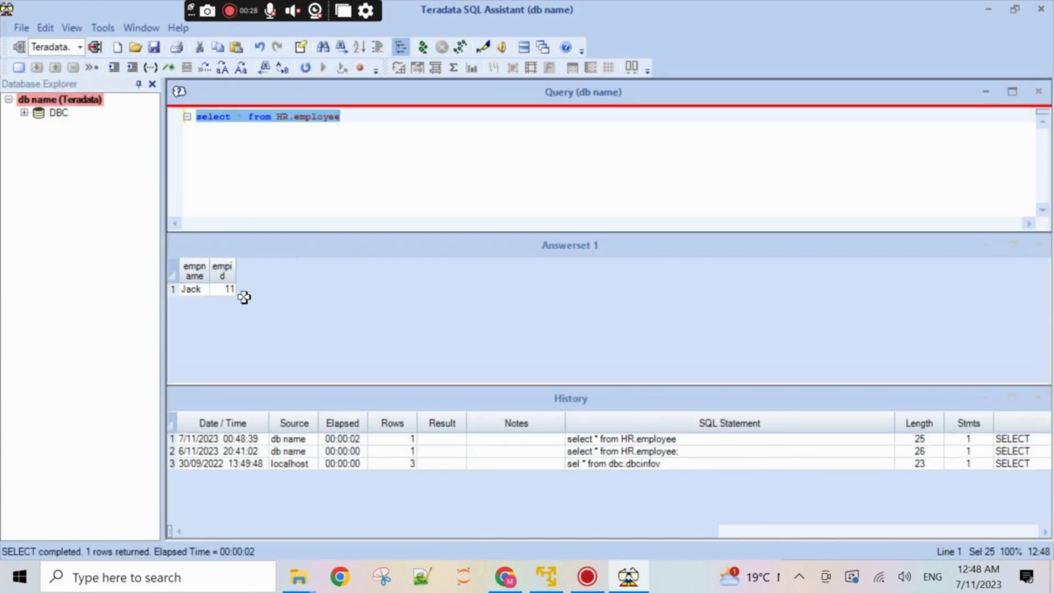
click(340, 576)
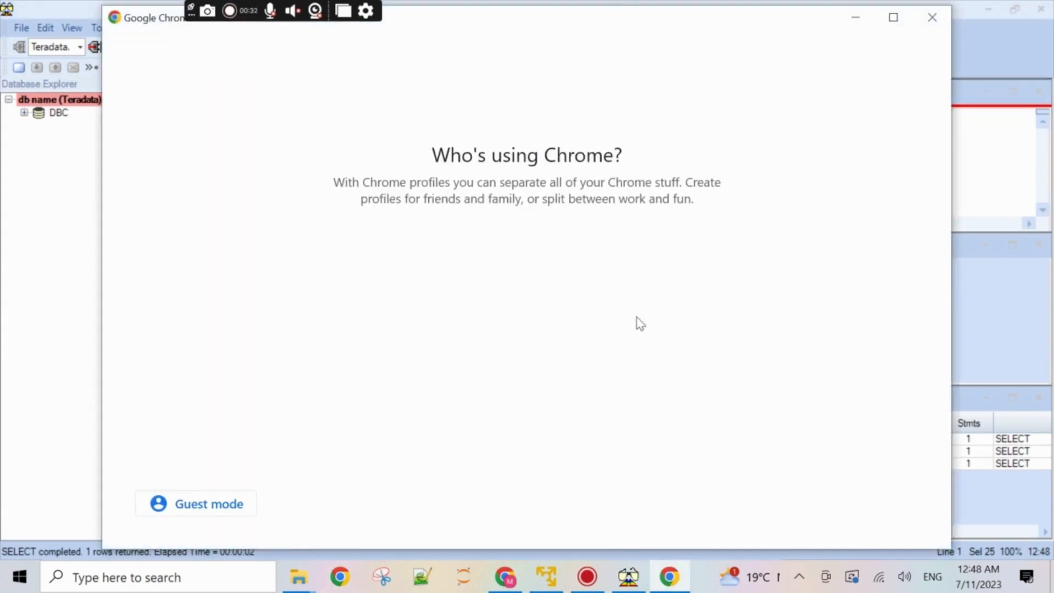
Step: In Chrome, search 'youtube dataowls' and open the Data Owls channel page
click(638, 324)
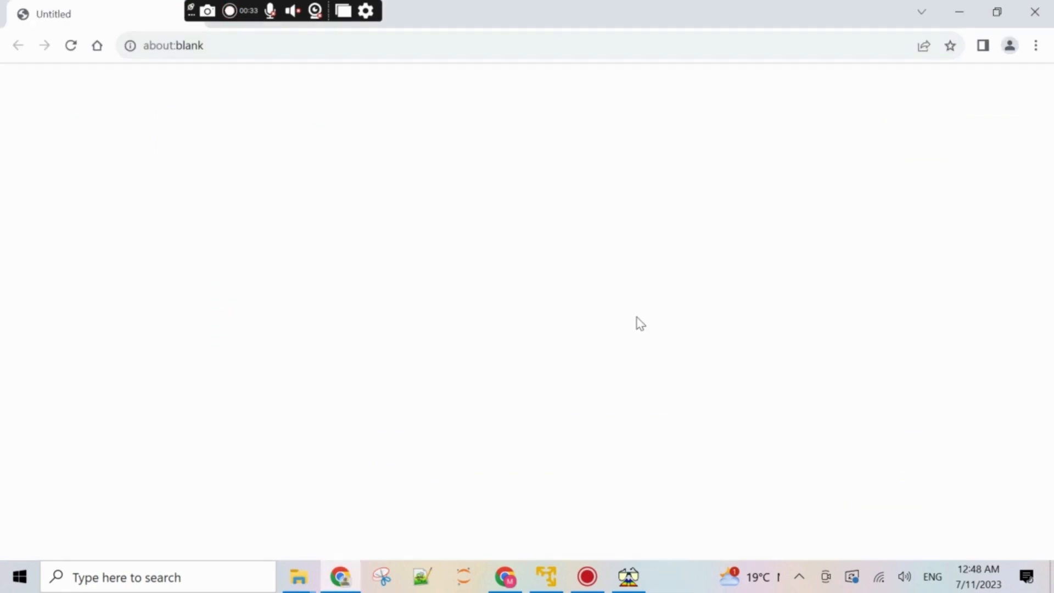
click(243, 52)
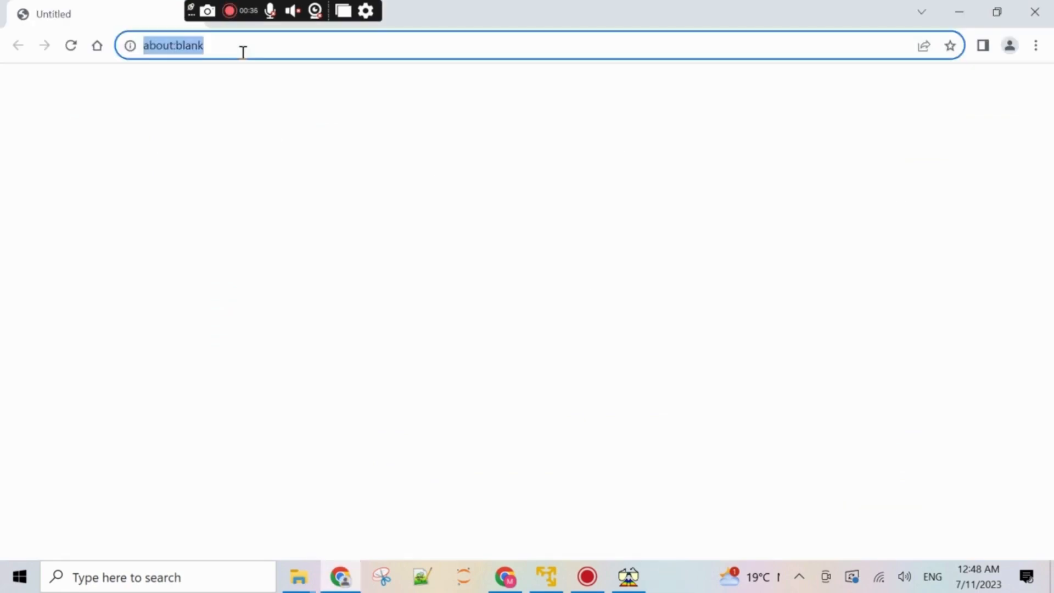
text(o)
key(BackSpace)
text(youtube )
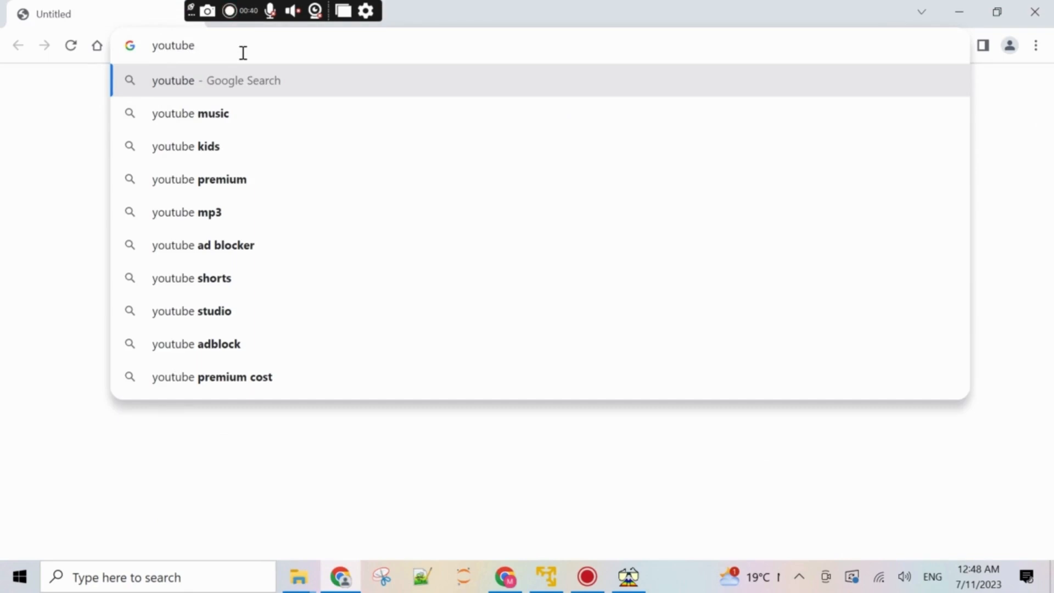
text(dataowls)
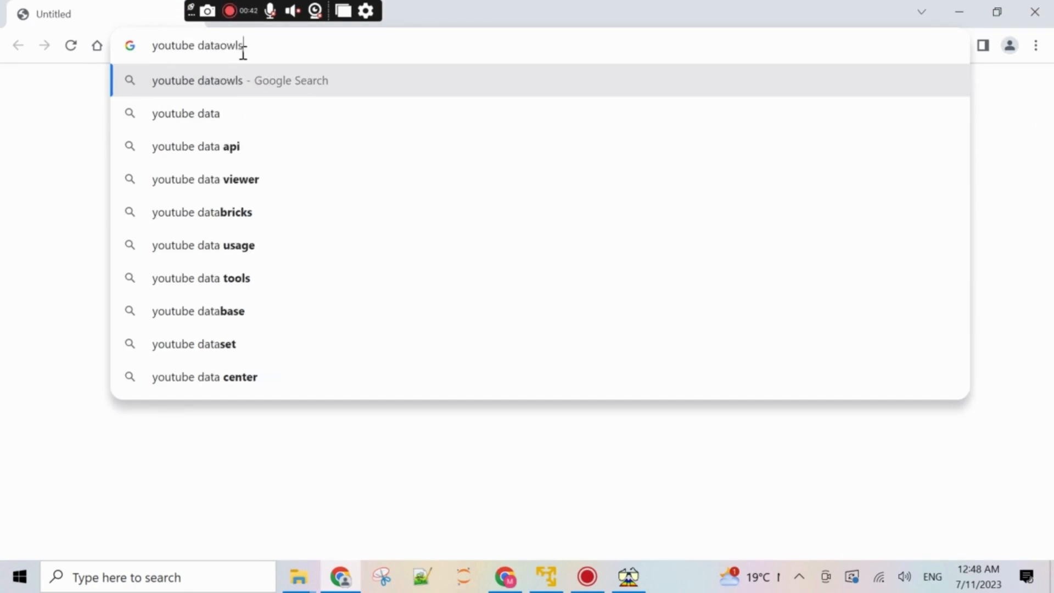
key(Return)
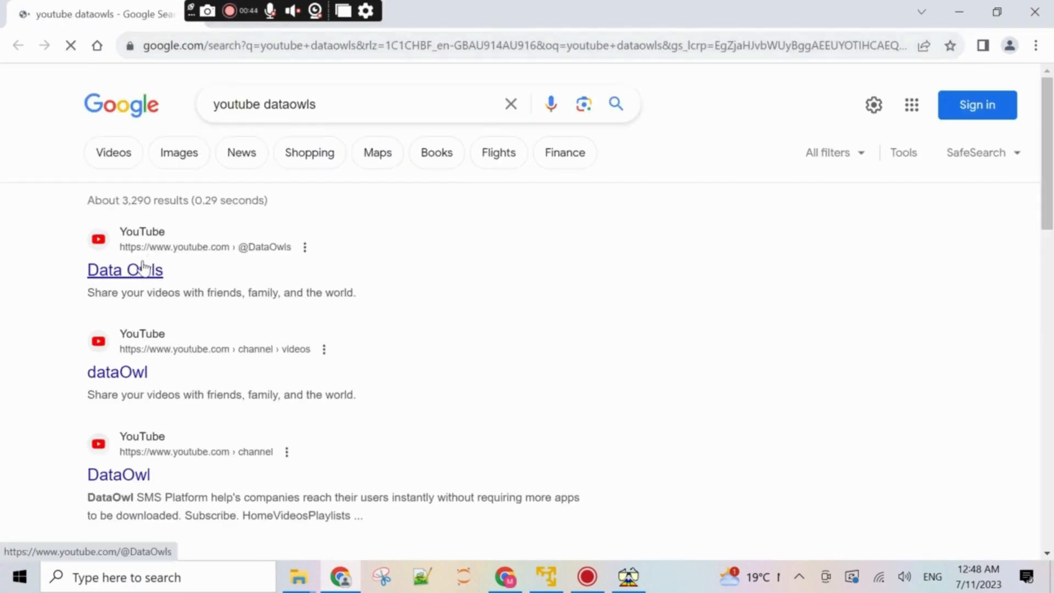
click(144, 269)
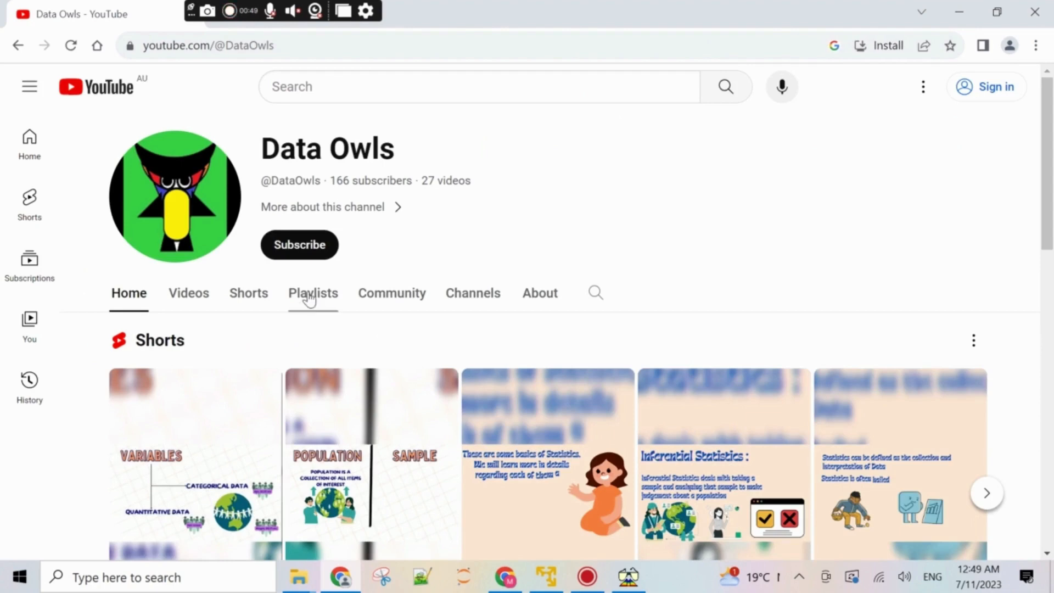
Step: Open the Teradata Architecture - part 2 video and select the hash-function queries in its description
click(310, 299)
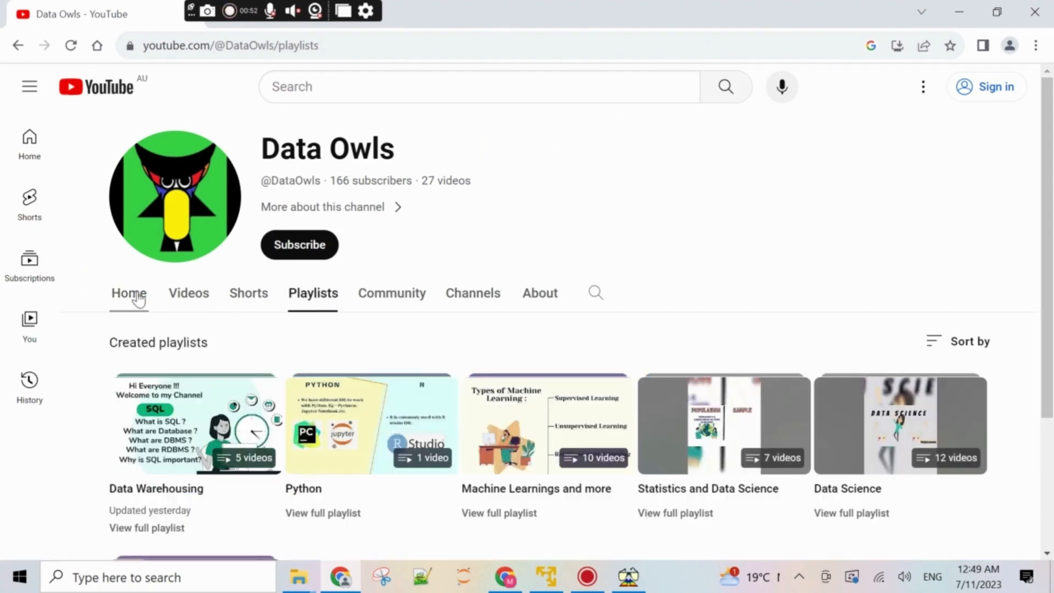
click(138, 297)
scroll(282, 318, down, 9)
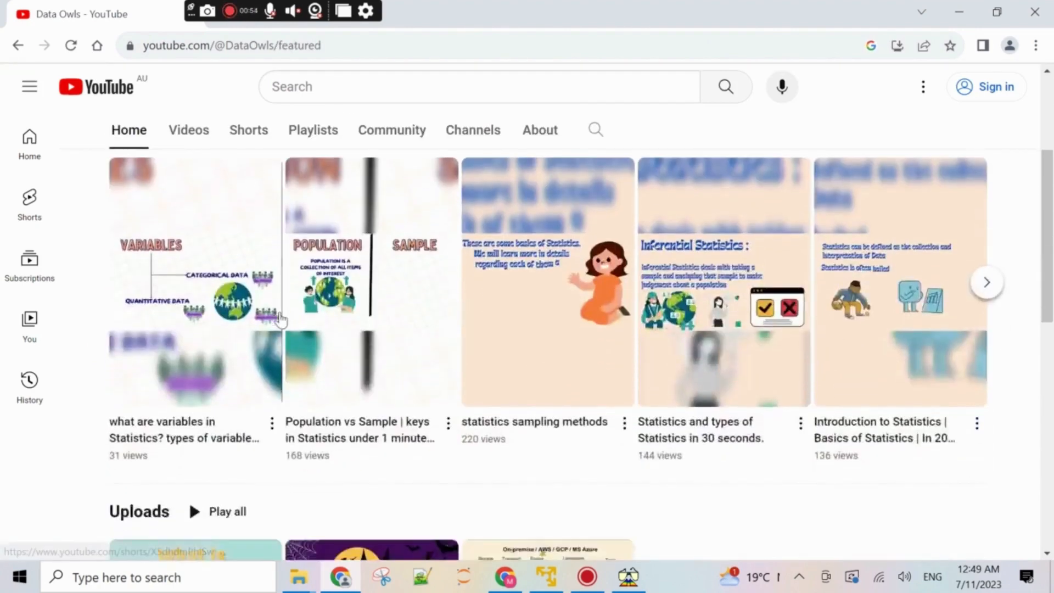
click(387, 289)
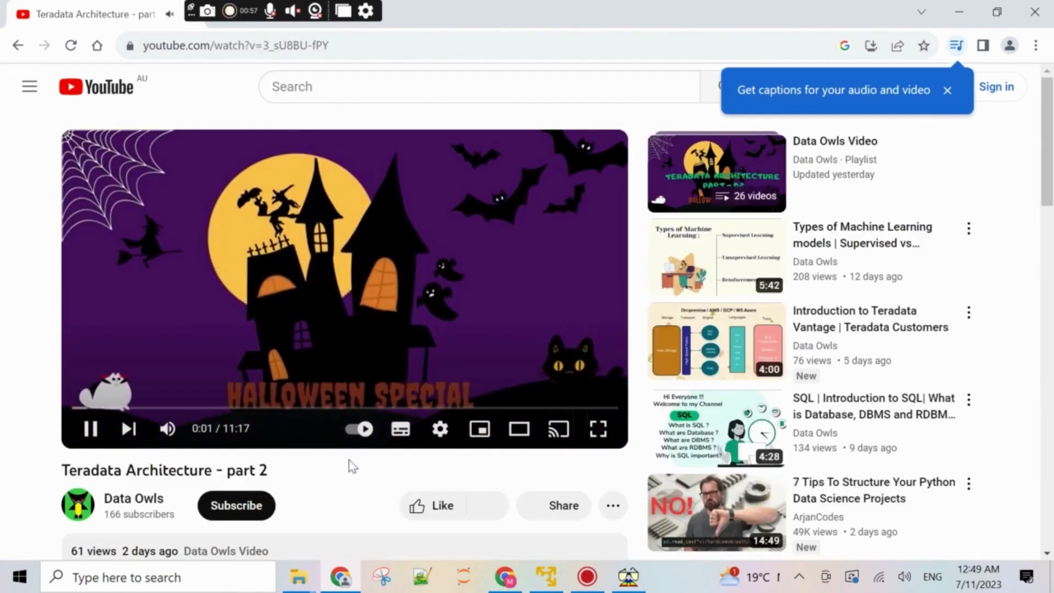
scroll(352, 464, down, 3)
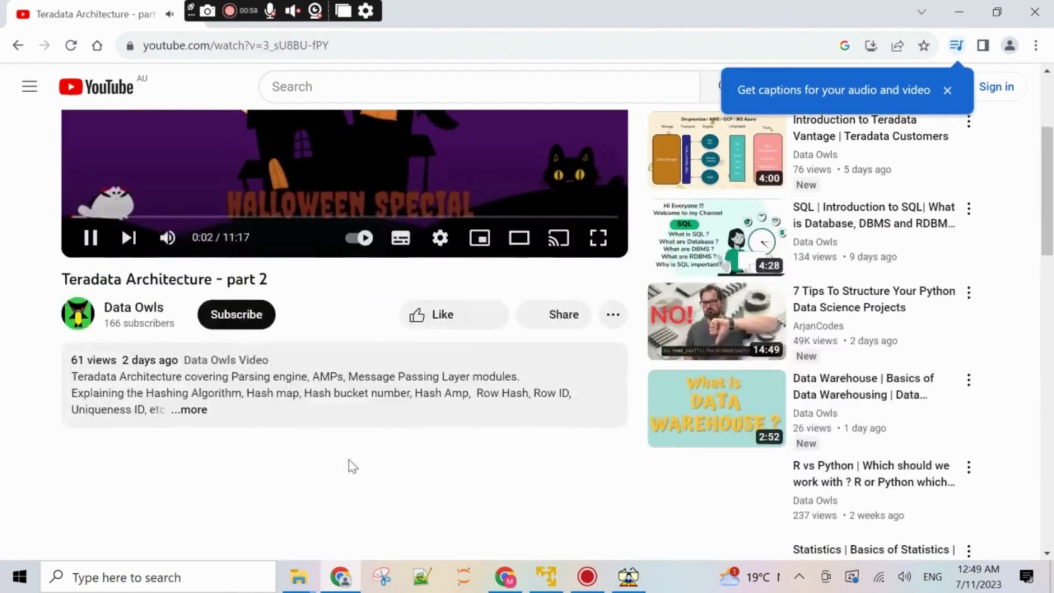
click(166, 237)
click(183, 420)
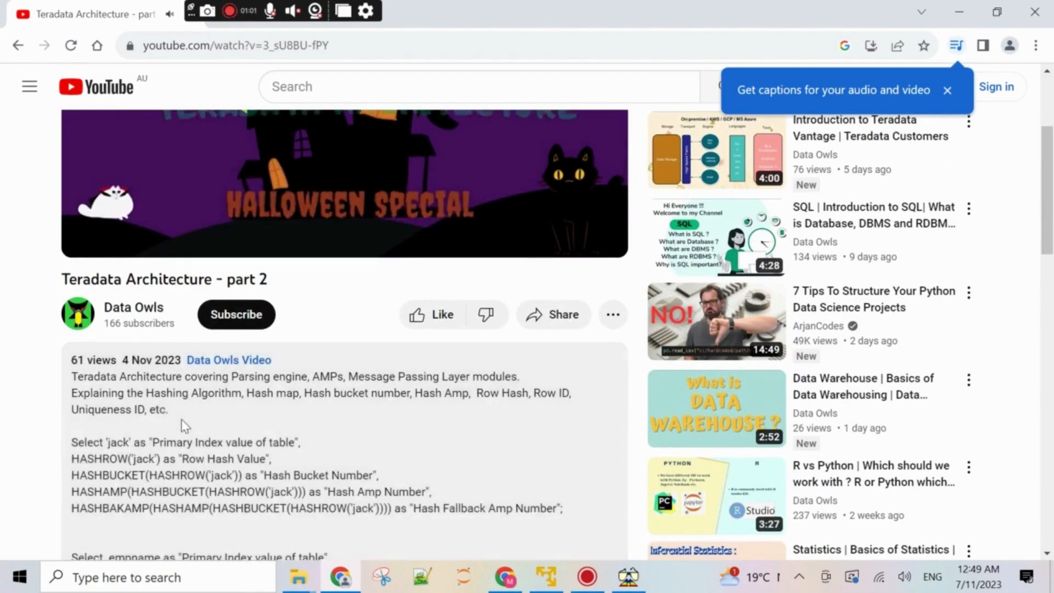
scroll(184, 421, down, 4)
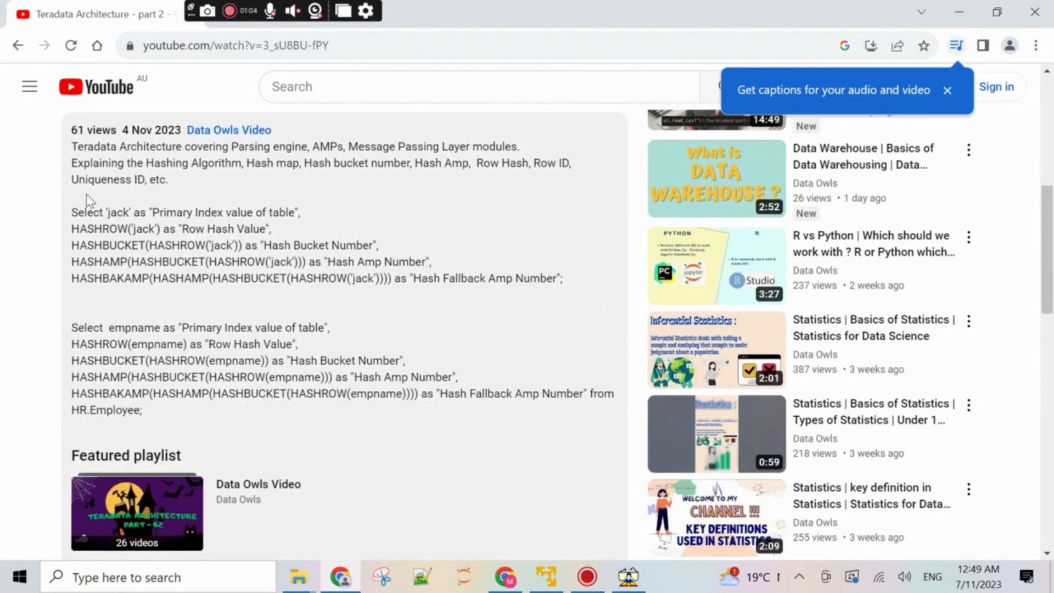
drag(86, 196, 150, 413)
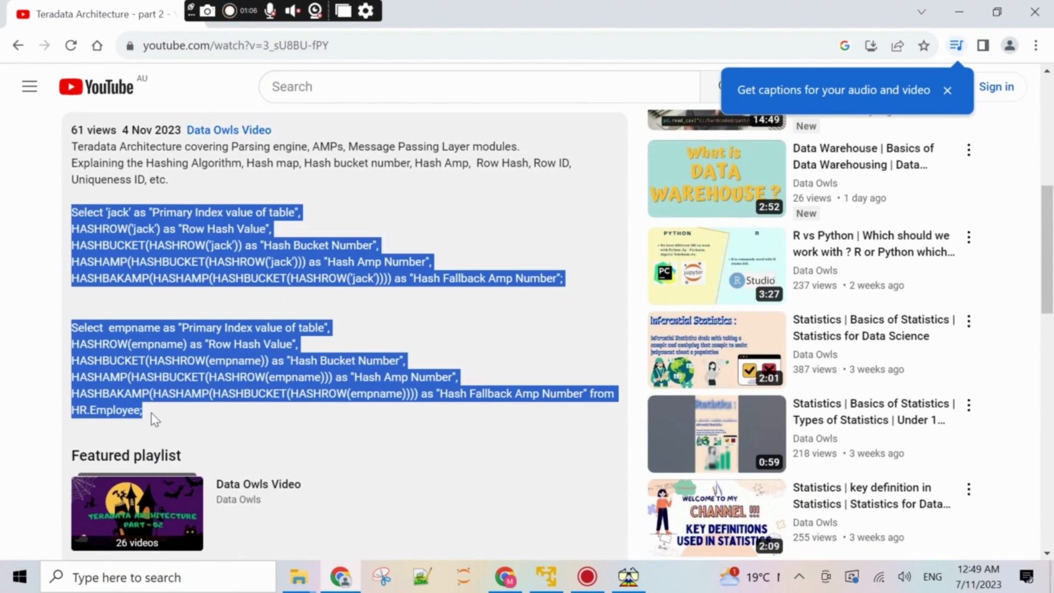
key(alt+Tab)
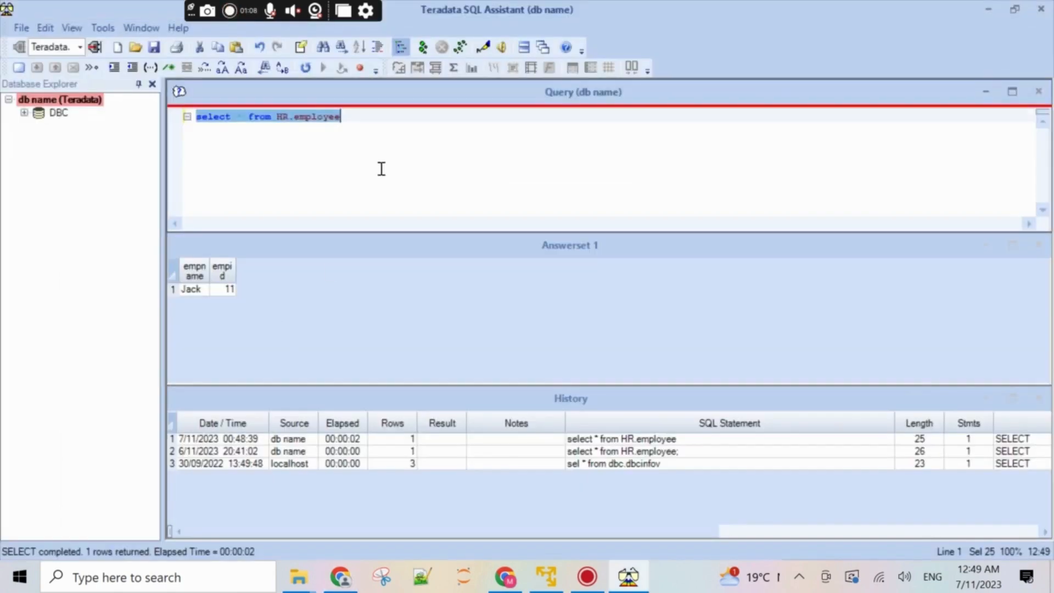
Step: Paste the HASHROW/HASHBUCKET/HASHAMP query on empname and delete the old 'jack' literal block
click(379, 159)
key(Return)
key(Return)
key(ctrl+v)
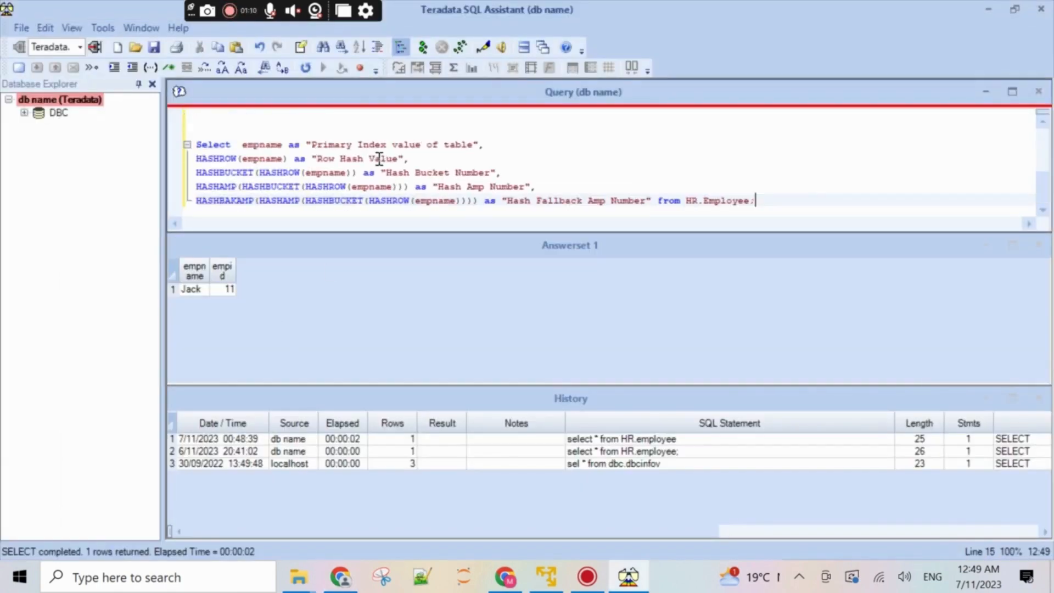
key(Up)
key(Up)
key(Up)
key(Up)
key(Up)
key(Up)
key(Up)
key(Up)
key(Up)
key(Up)
key(Up)
key(Up)
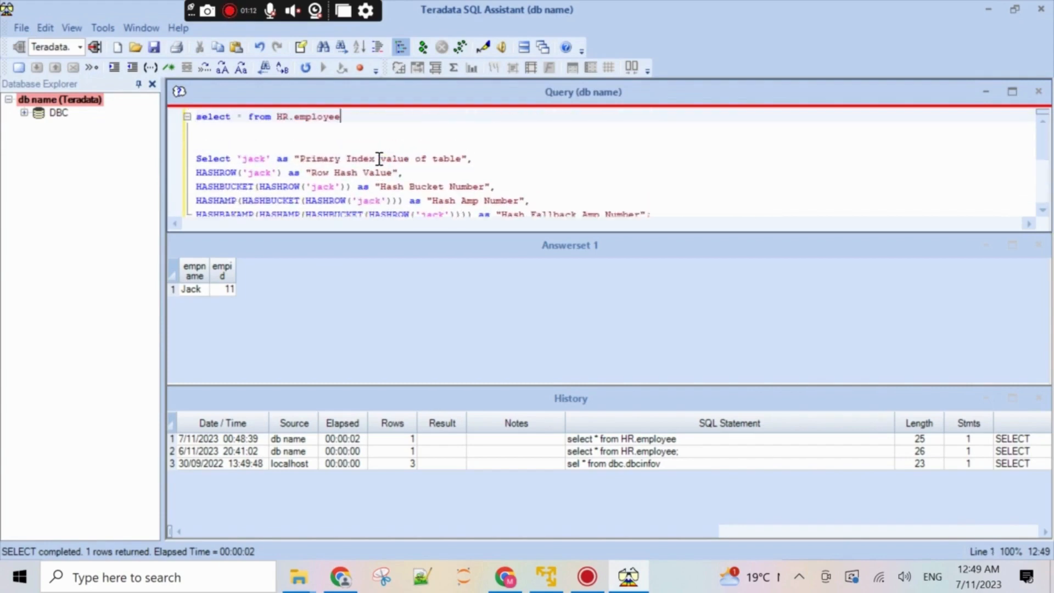
key(shift+Down)
key(shift+Down)
key(shift+Down)
key(shift+Down)
key(shift+Down)
key(shift+Down)
key(shift+Down)
key(shift+Down)
key(shift+Down)
key(shift+Down)
key(shift+Down)
key(shift+Up)
key(shift+Up)
key(shift+Up)
key(shift+Up)
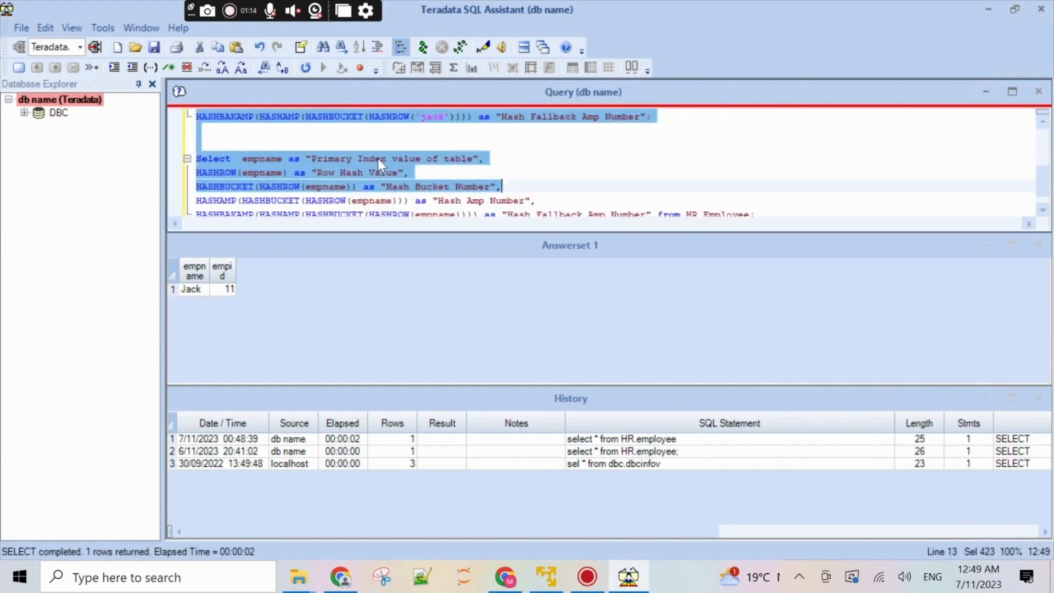
key(Delete)
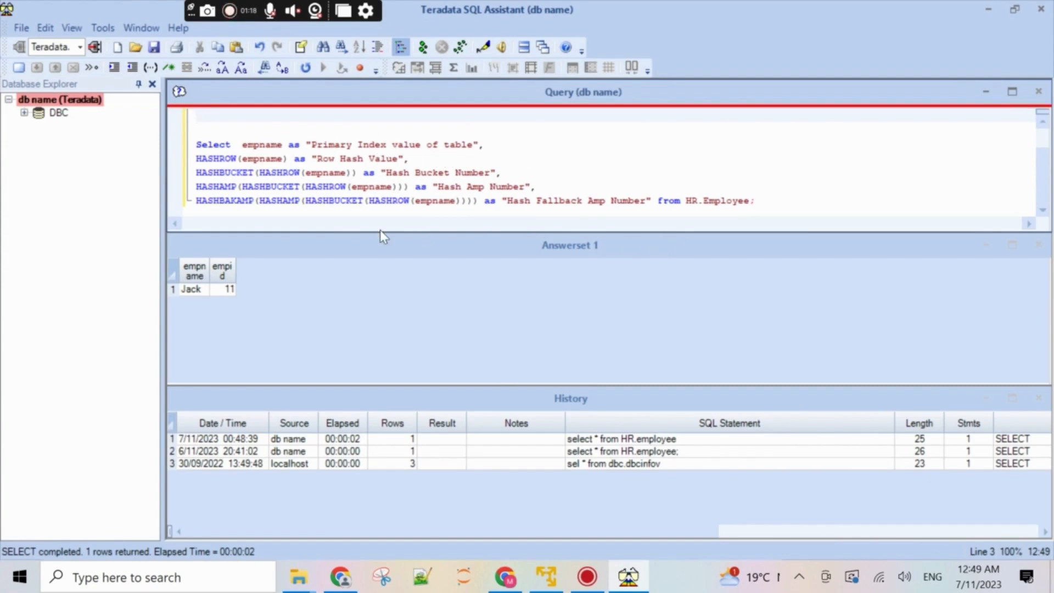
Step: Set the window layout to Tabbed and execute the selected empname hash query
click(138, 27)
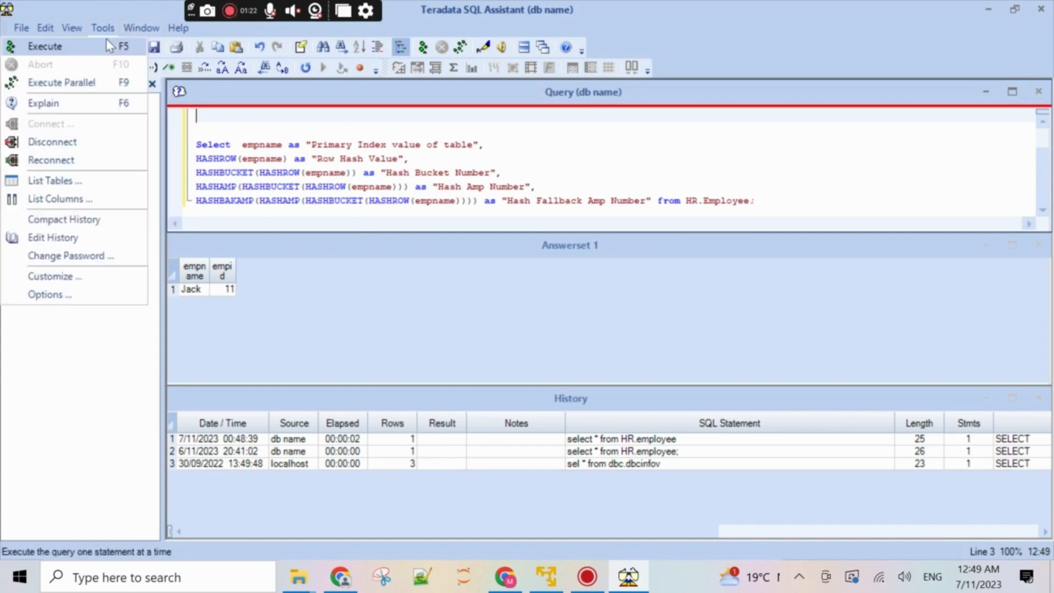
click(137, 49)
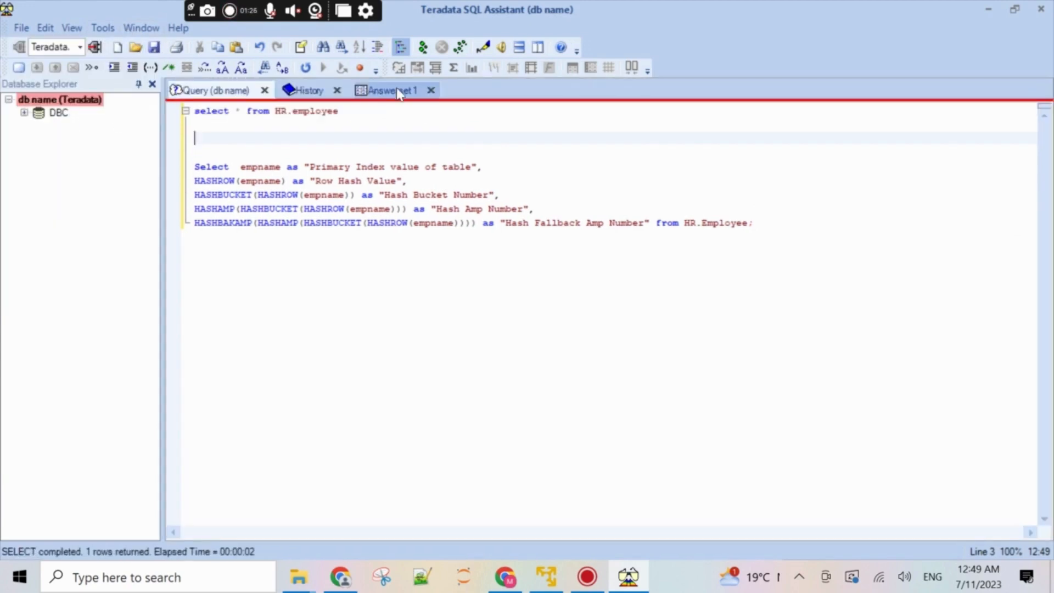
drag(305, 140, 787, 233)
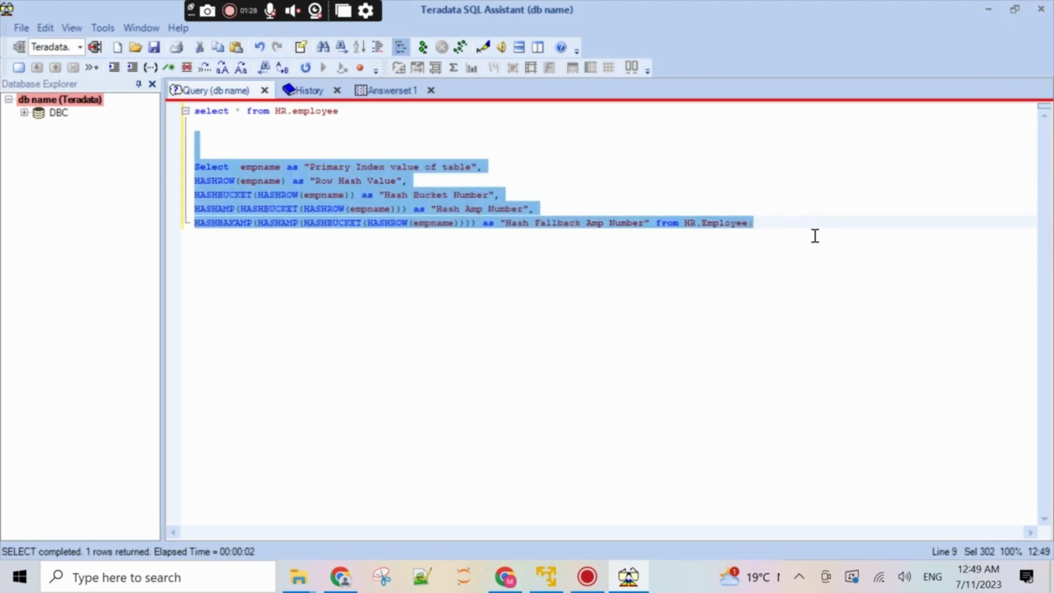
right_click(327, 177)
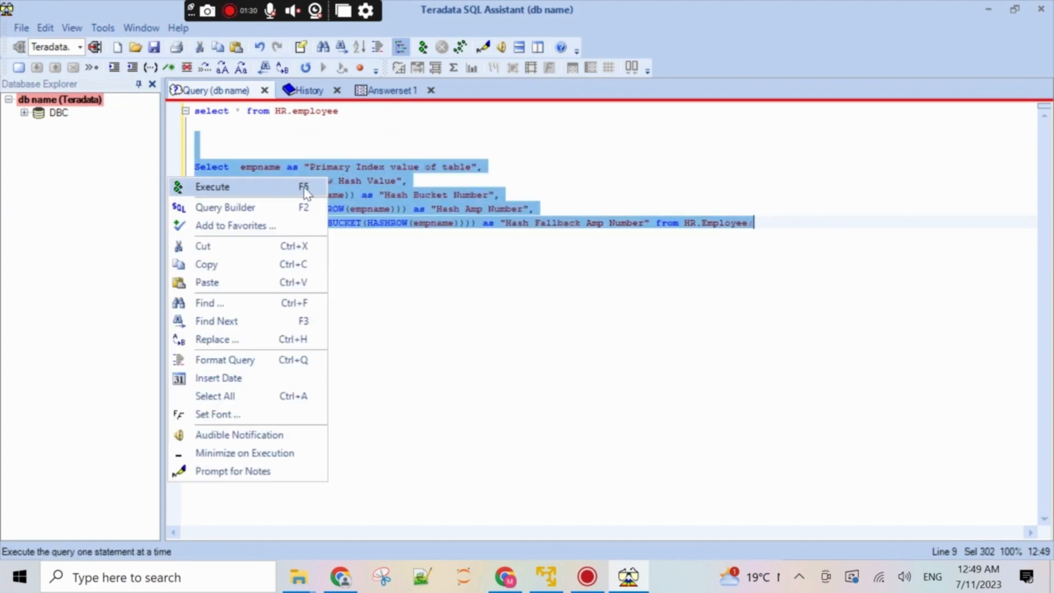
click(298, 188)
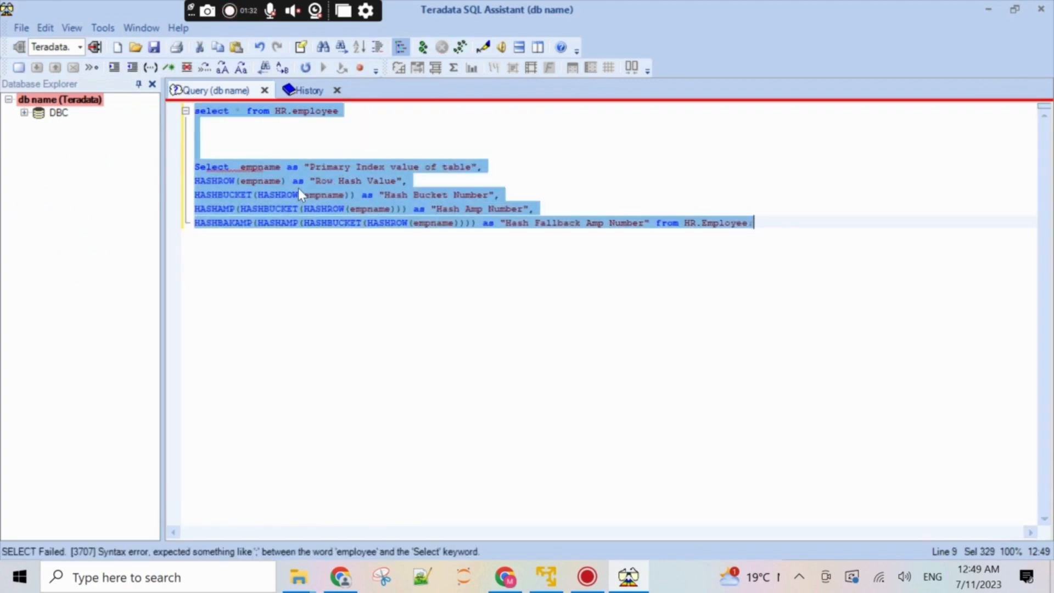
Step: Remove the select * from HR.employee line and rerun the hash query, selecting results 28-E1-49-56 and 167,444
click(261, 143)
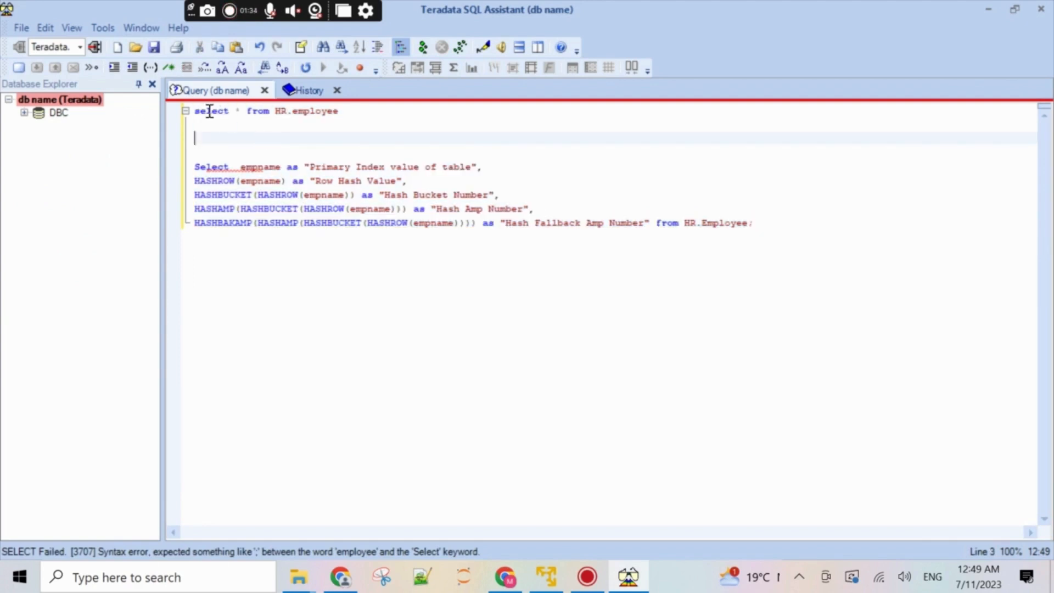
click(198, 112)
key(shift+End)
key(Delete)
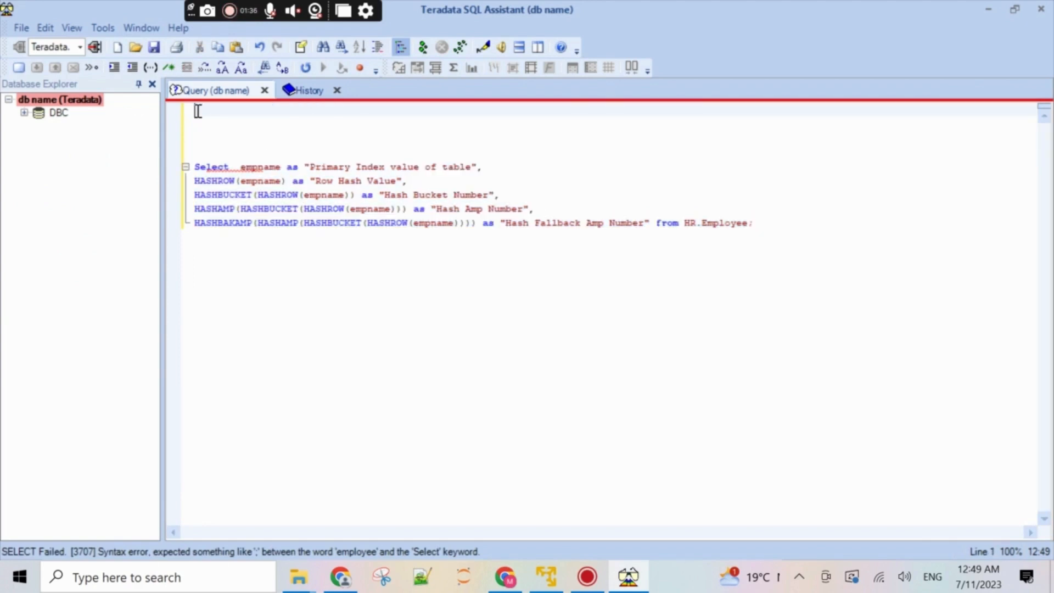
key(shift+Down)
key(shift+Down)
key(shift+Down)
key(shift+Down)
key(shift+Down)
key(shift+Down)
key(shift+Down)
key(shift+Down)
key(shift+End)
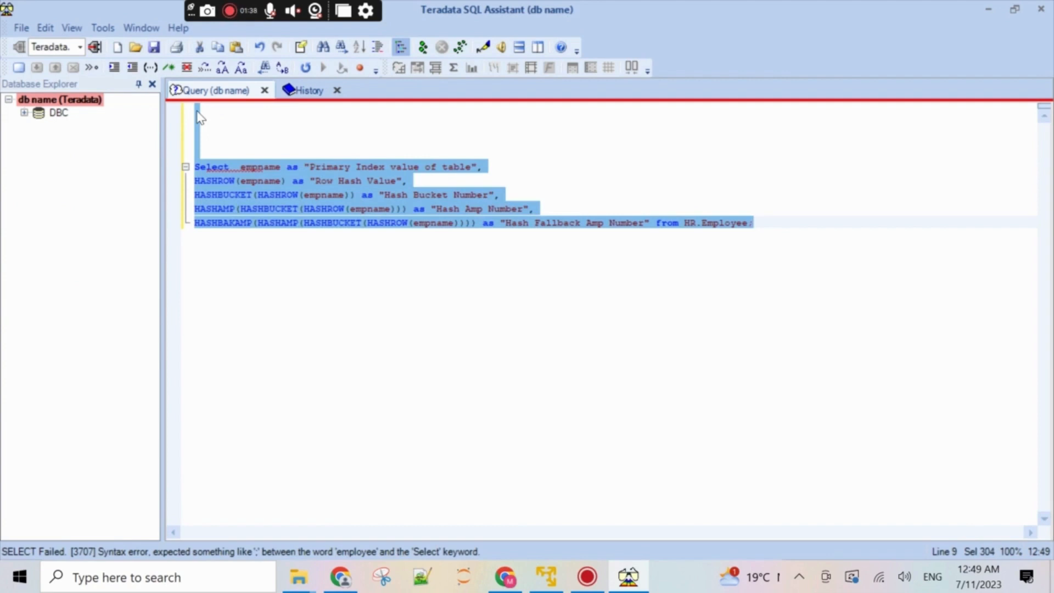
key(F5)
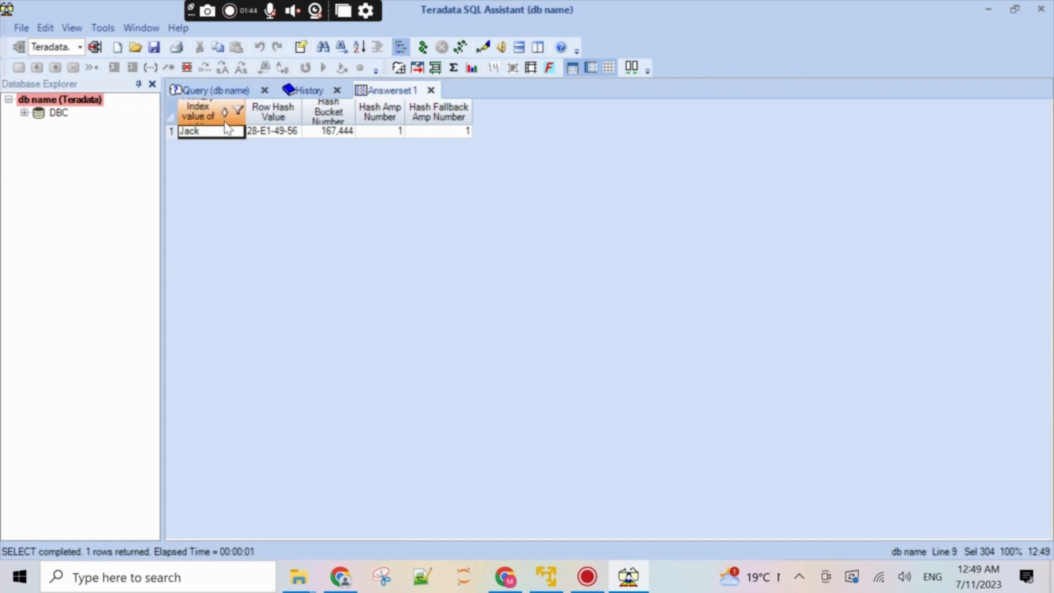
drag(218, 134, 466, 132)
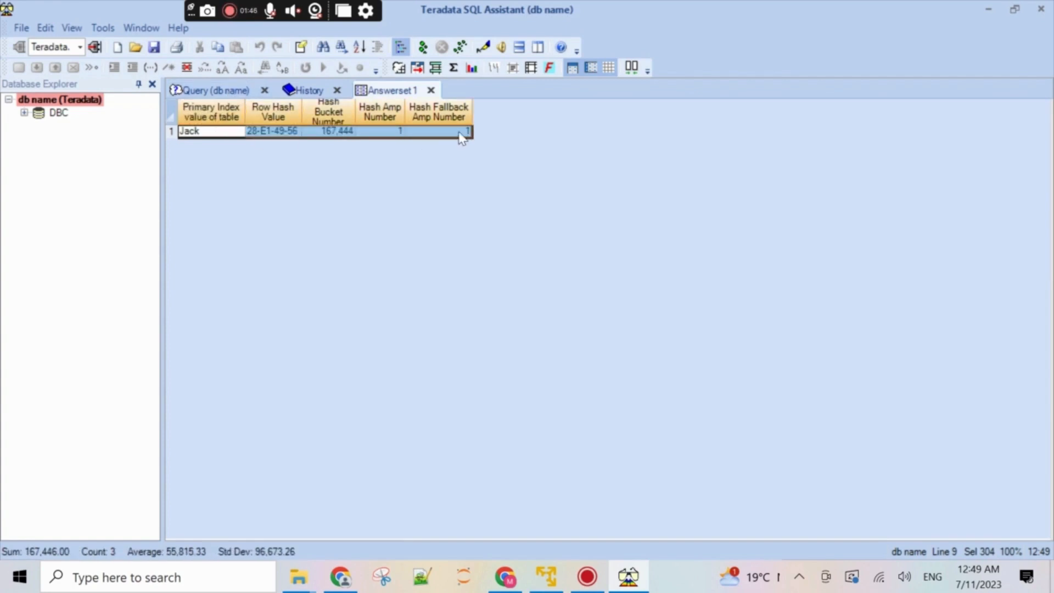
click(220, 90)
Step: Paste the result row below the hash query and run a new select hashrow('Jack') line
key(ctrl+End)
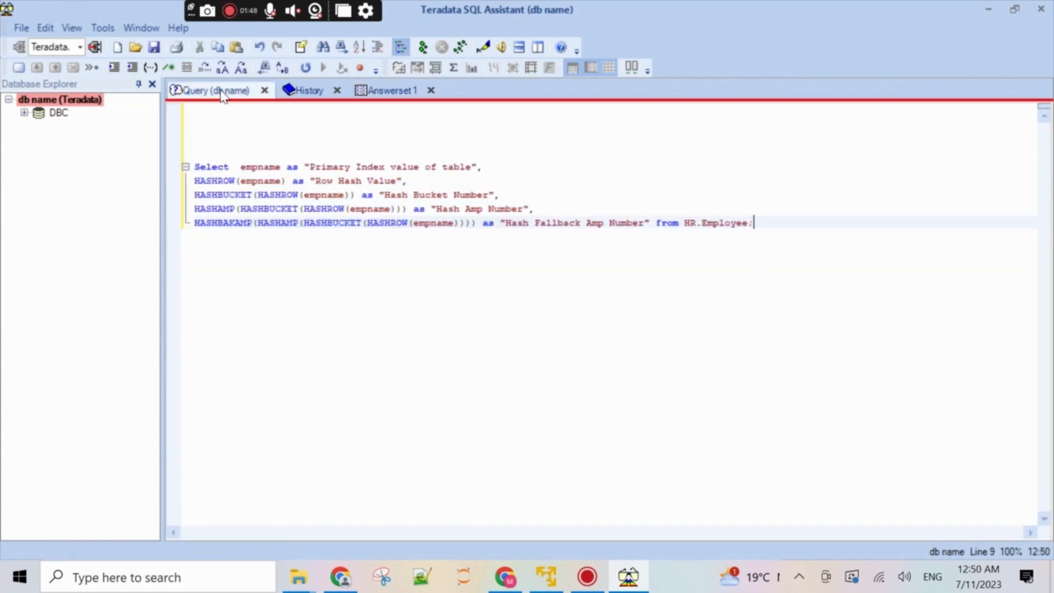
key(Return)
key(Return)
key(Return)
key(ctrl+v)
key(Return)
key(Return)
key(Return)
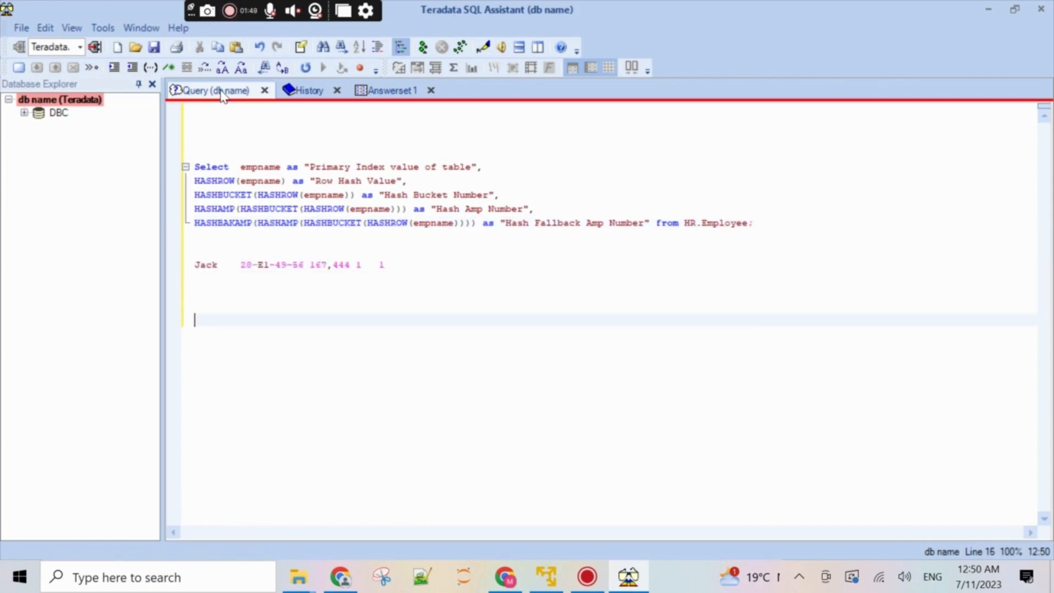
text(select hashr)
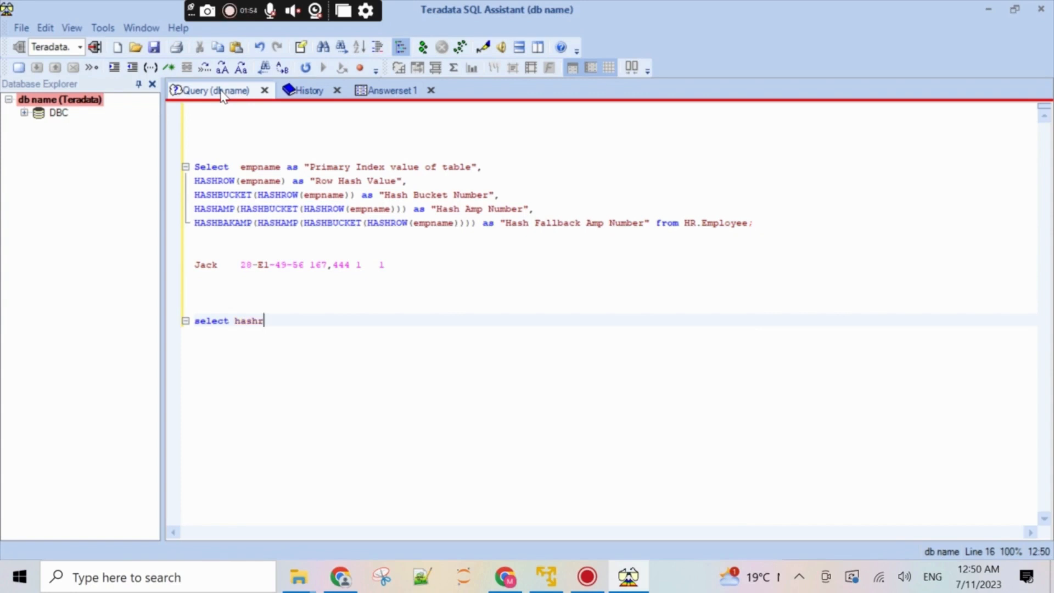
text(ow('Jack'))
key(shift+Home)
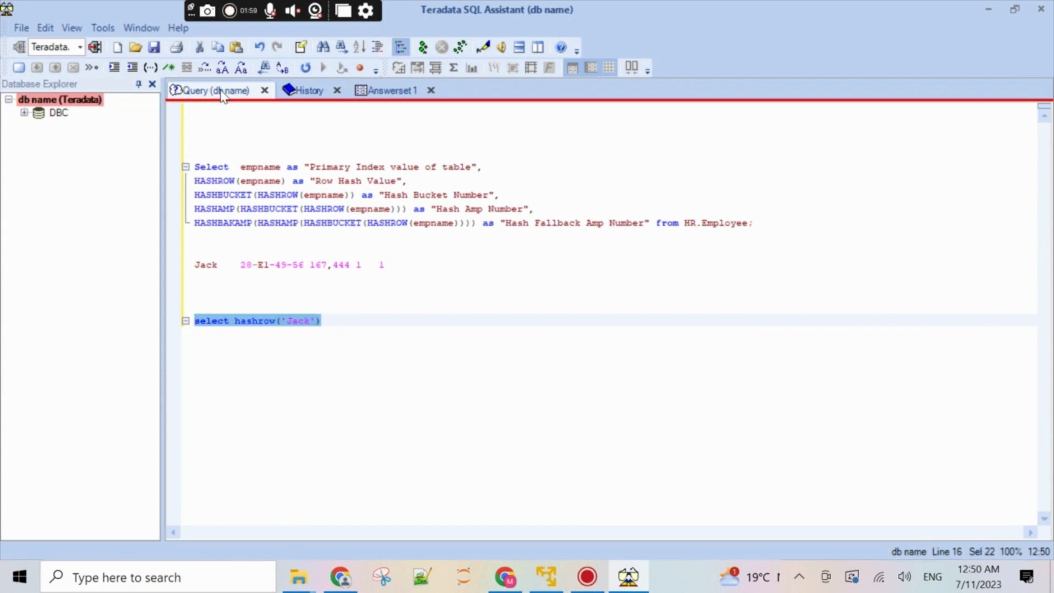
key(F5)
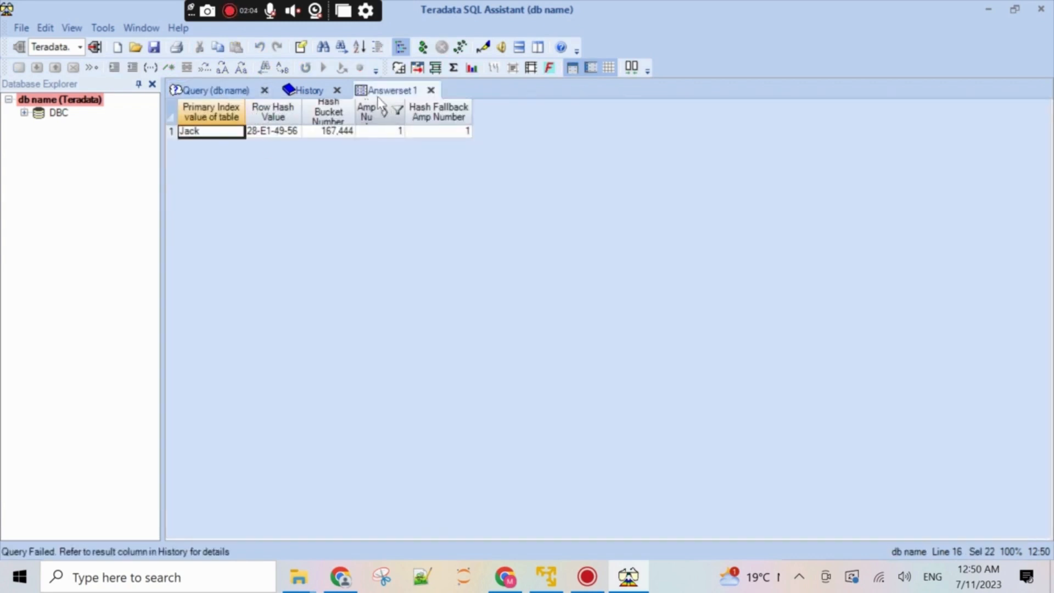
Step: Replace the empname hash query block with the select hashrow('Jack') line
click(431, 90)
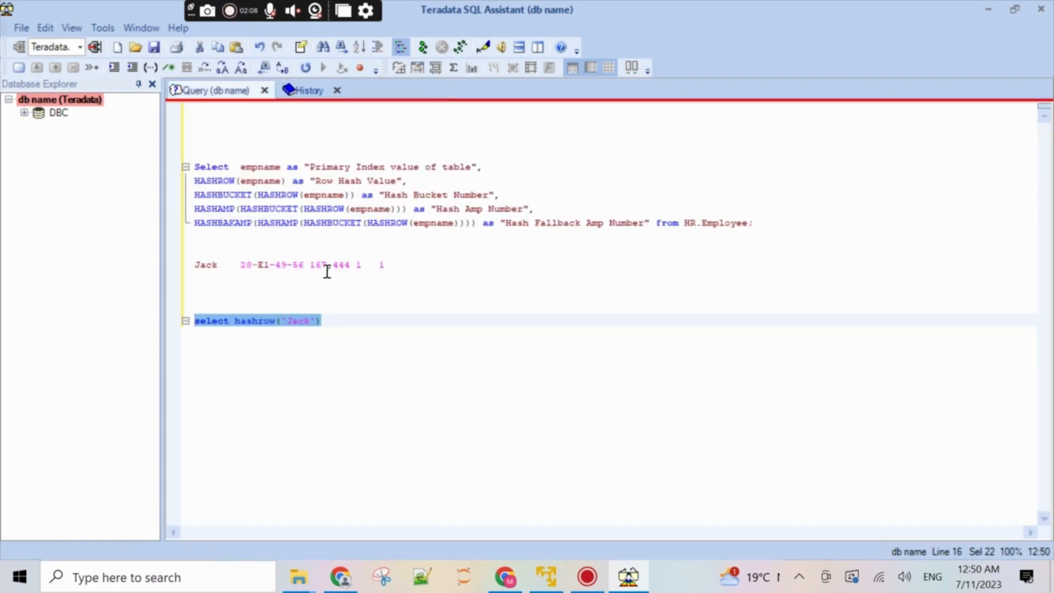
click(409, 237)
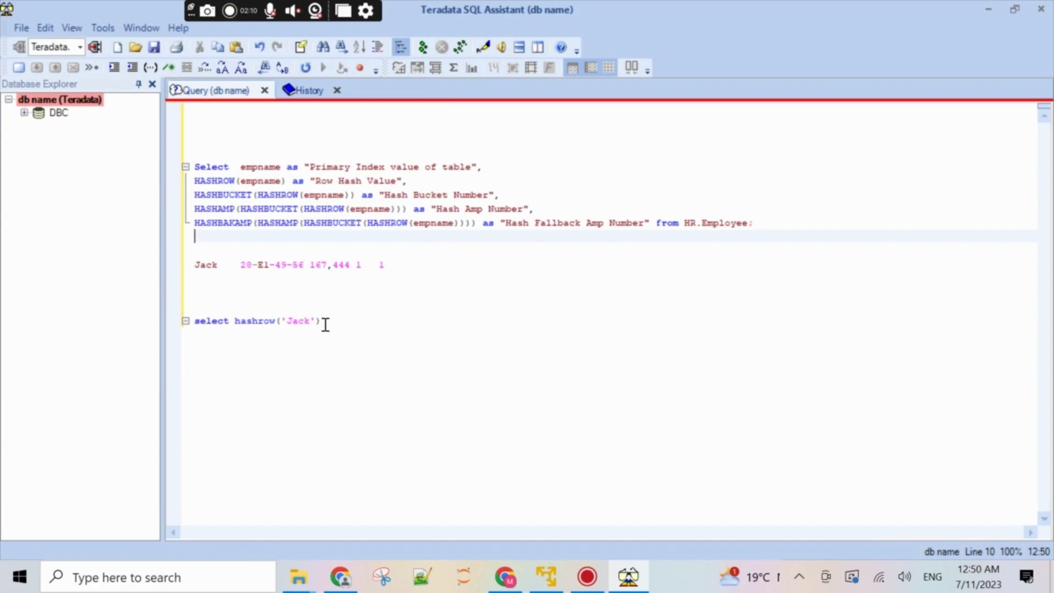
drag(325, 324, 195, 306)
key(ctrl+x)
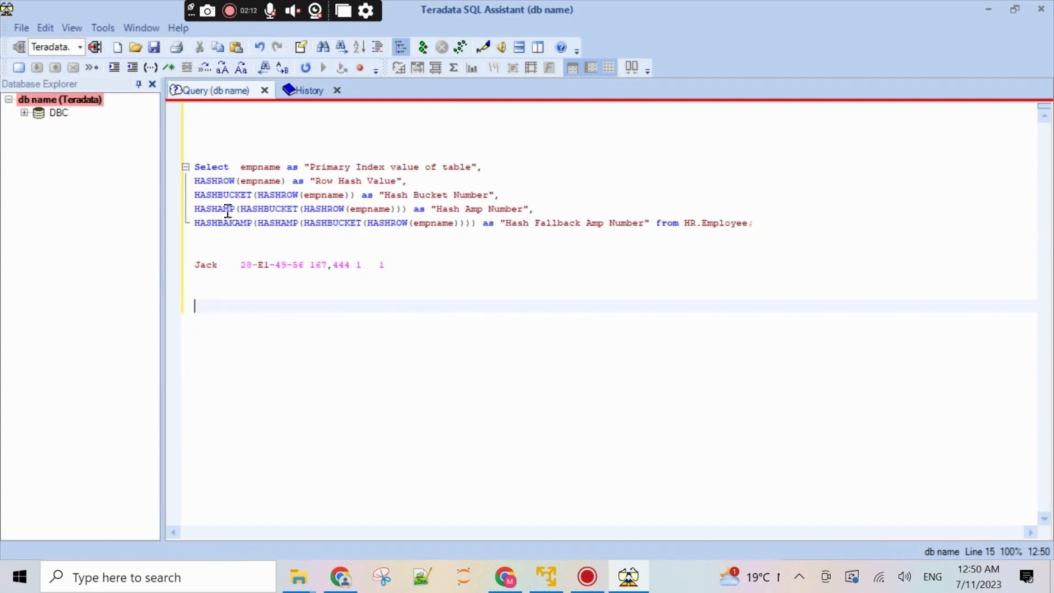
drag(207, 238, 175, 136)
key(ctrl+v)
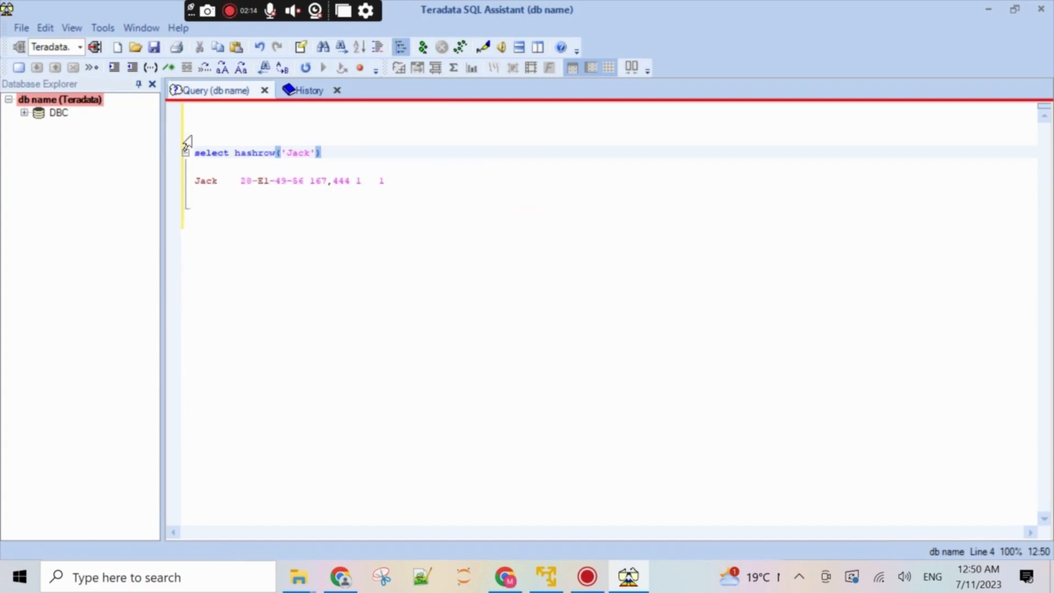
Step: Comment out the pasted Jack result row and run select hashrow('Jack'), returning 28-E1-49-56
click(196, 180)
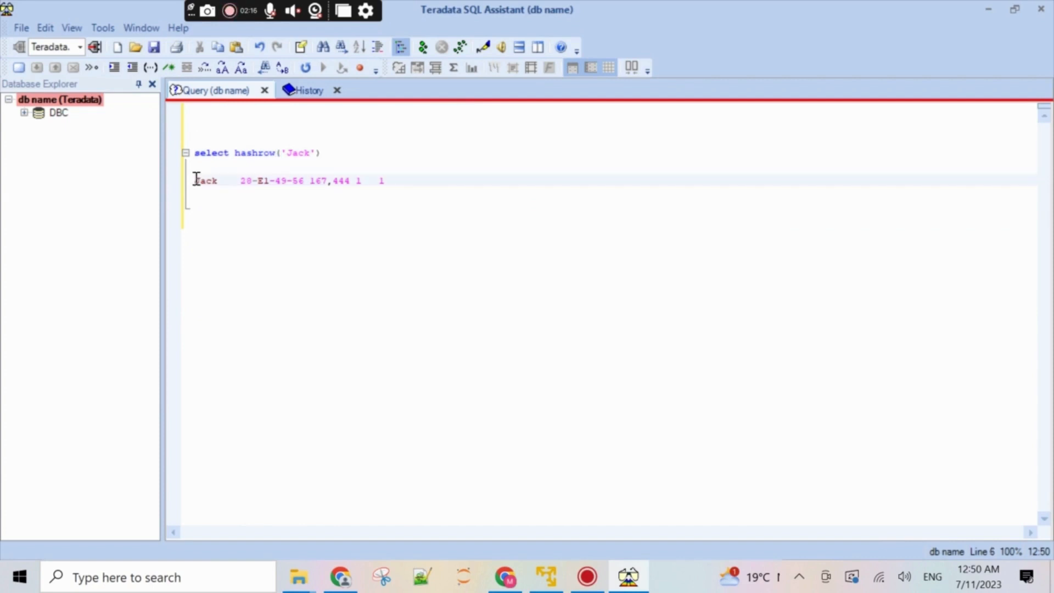
text(--)
key(Up)
key(Up)
key(End)
key(shift+Home)
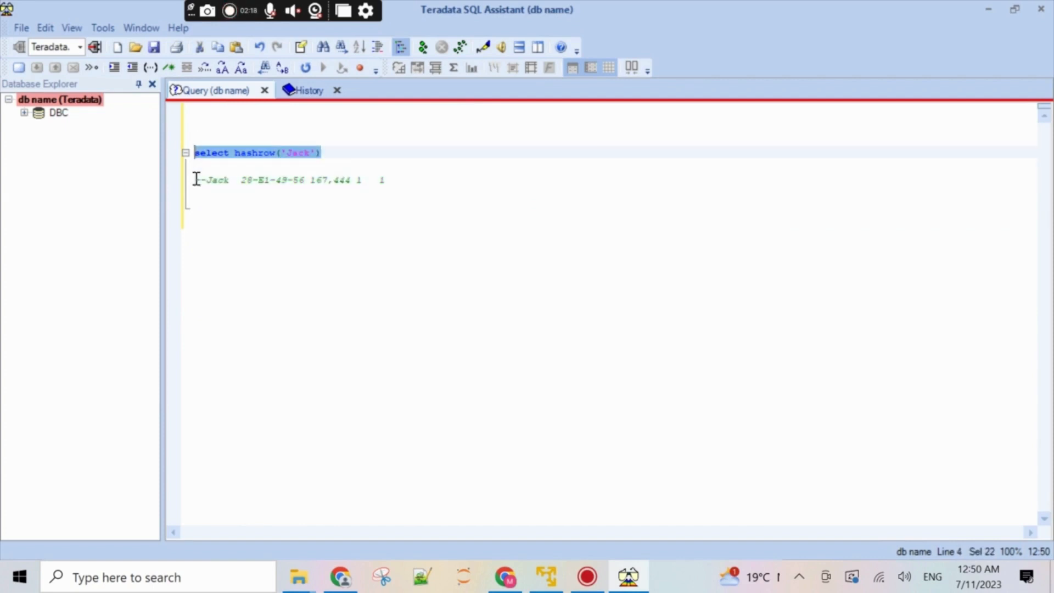
key(F5)
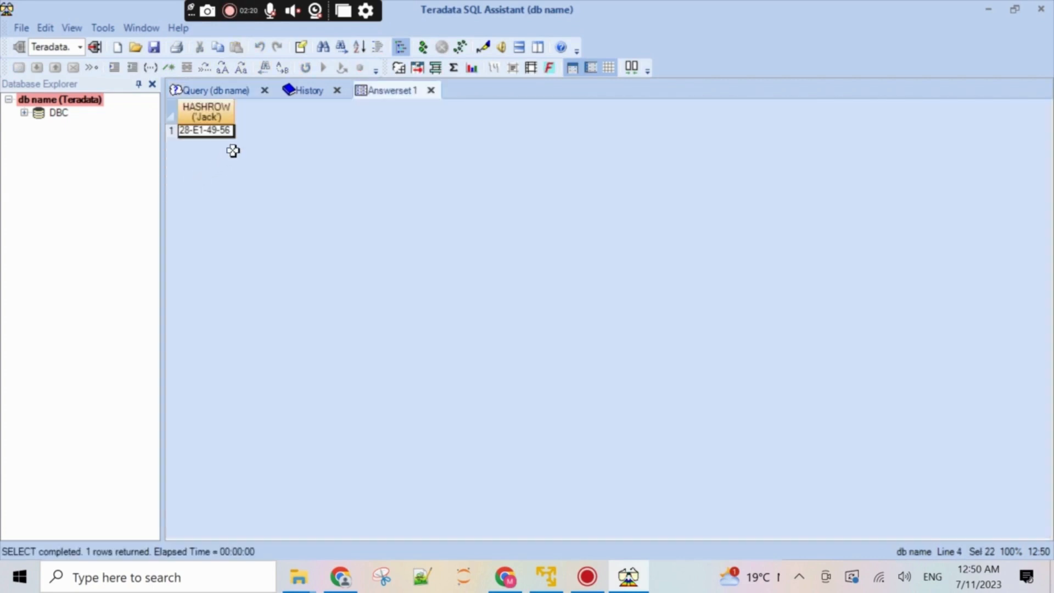
click(228, 91)
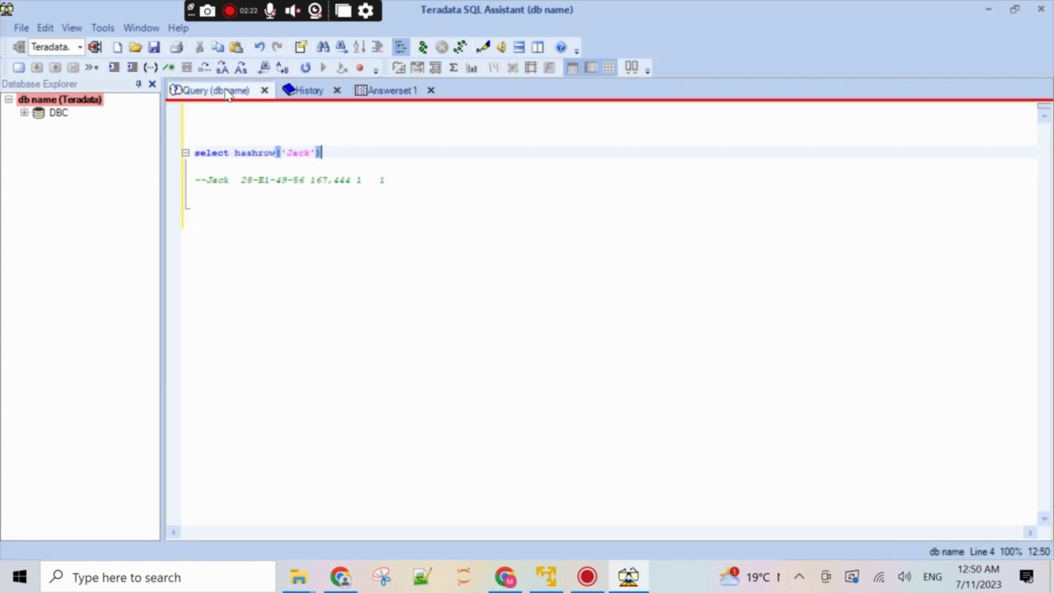
Step: Paste the HASHROW result 28-E1-49-56 below the commented result row
key(Down)
key(Down)
key(Down)
key(ctrl+v)
key(Return)
key(Return)
key(Up)
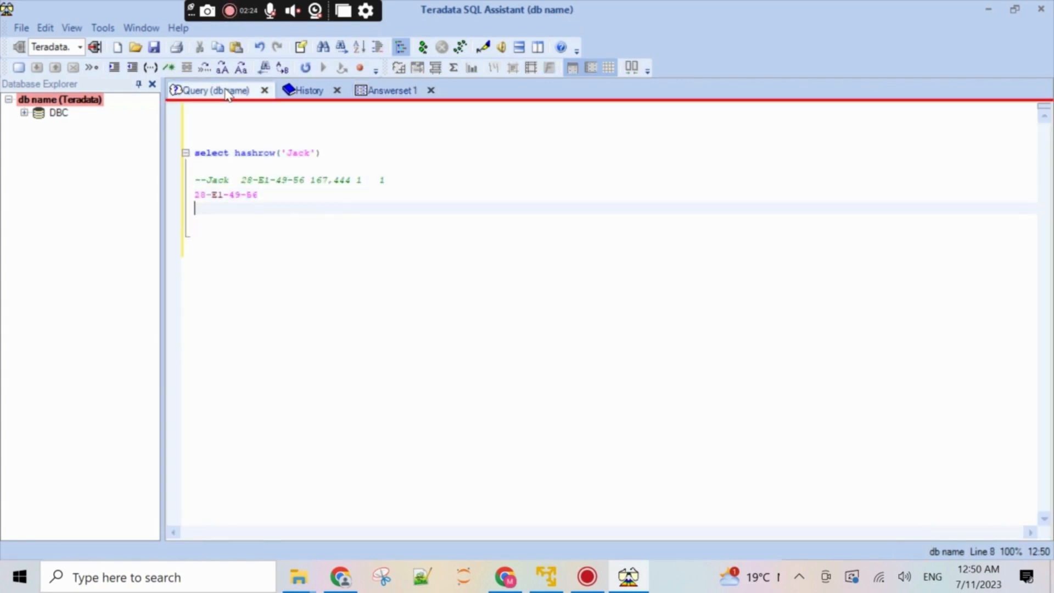
Step: Copy 28-E1-49-56 from the commented Jack row and paste it beneath for comparison
key(Up)
key(Up)
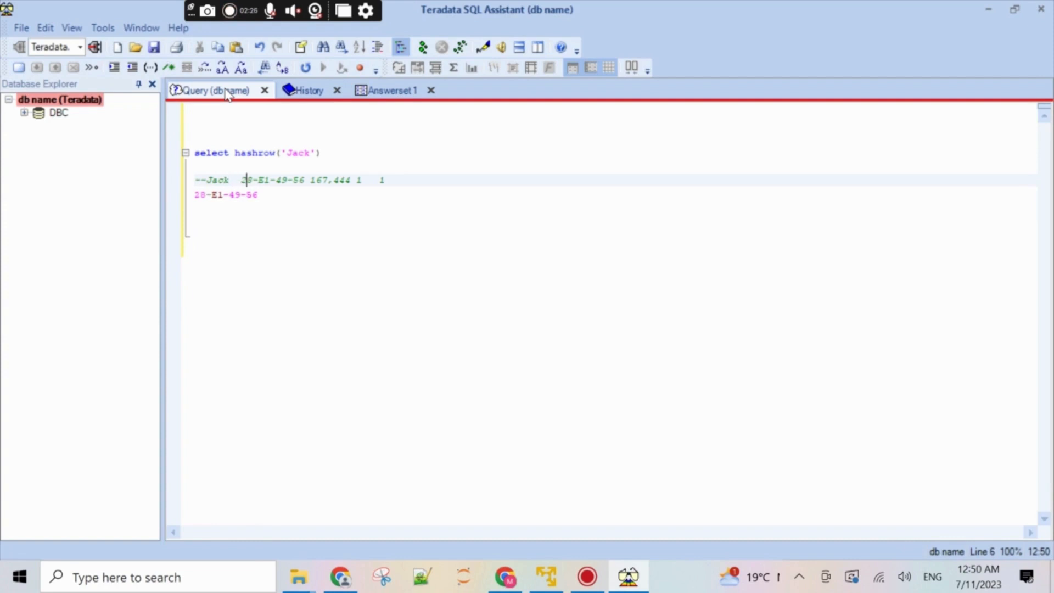
key(Left)
key(shift+End)
key(shift+Left)
key(shift+Left)
key(shift+Left)
key(shift+Left)
key(shift+Left)
key(shift+Left)
key(shift+Left)
key(shift+Left)
key(shift+Left)
key(shift+Left)
key(shift+Left)
key(shift+Left)
key(shift+Left)
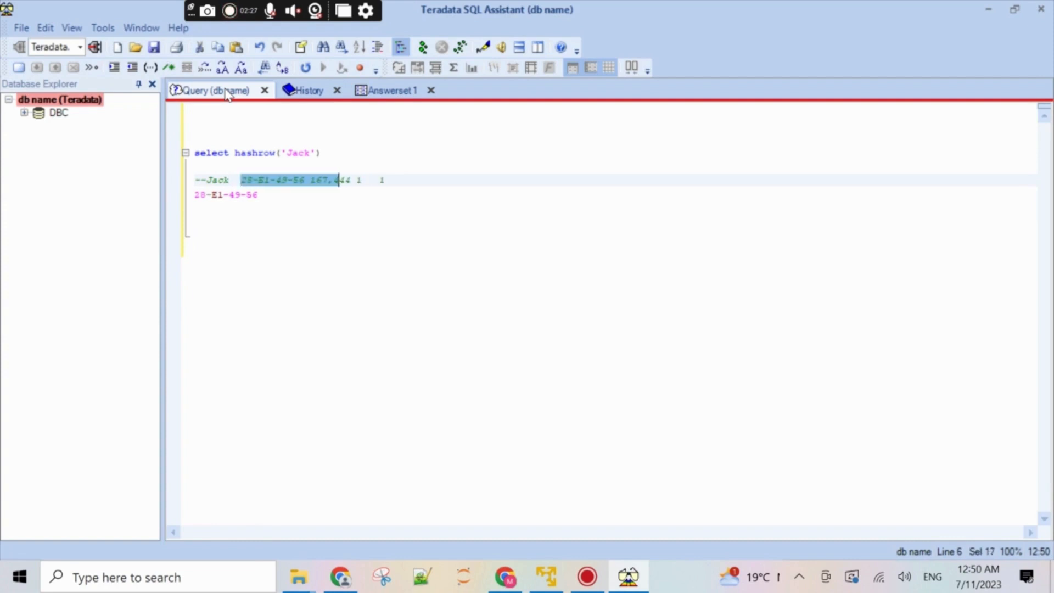
key(shift+Right)
key(shift+Right)
key(ctrl+c)
key(Down)
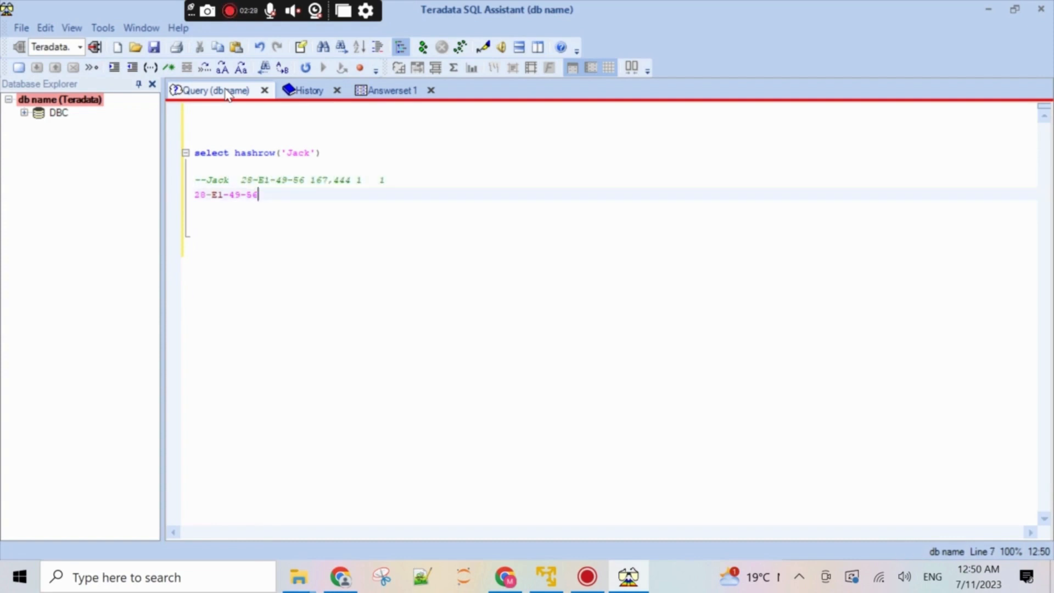
key(Return)
key(ctrl+v)
key(Return)
key(Return)
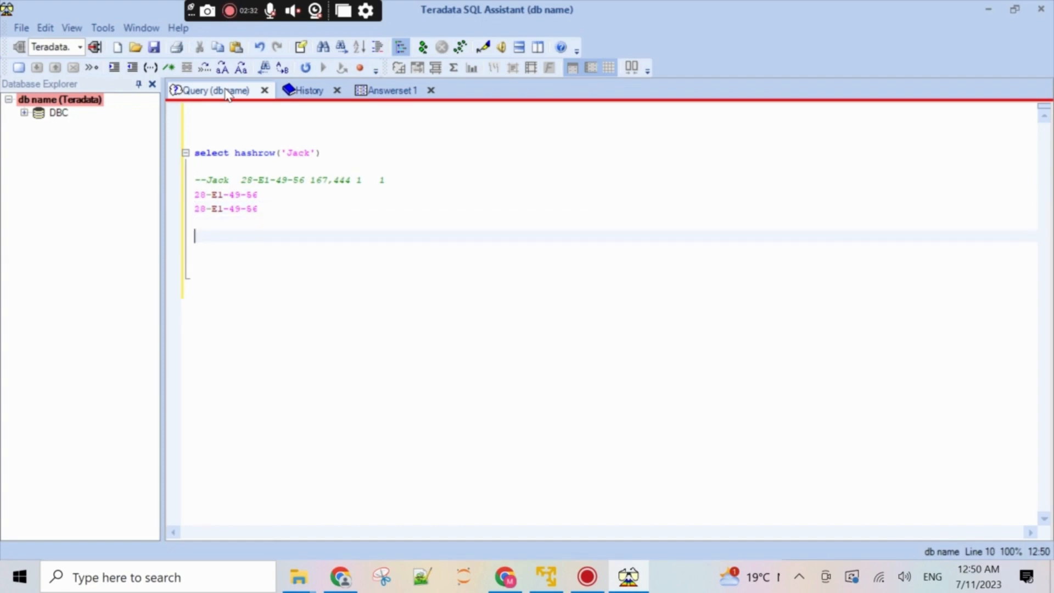